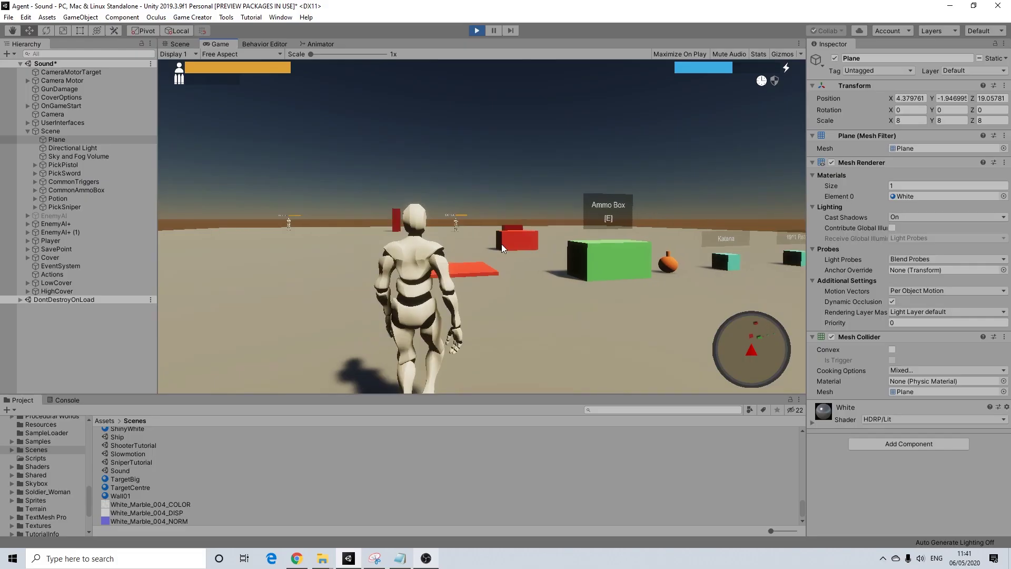
- Run the character past the ammo box and weapon pickups in the running game, collecting the 1911 pistol
key("w")
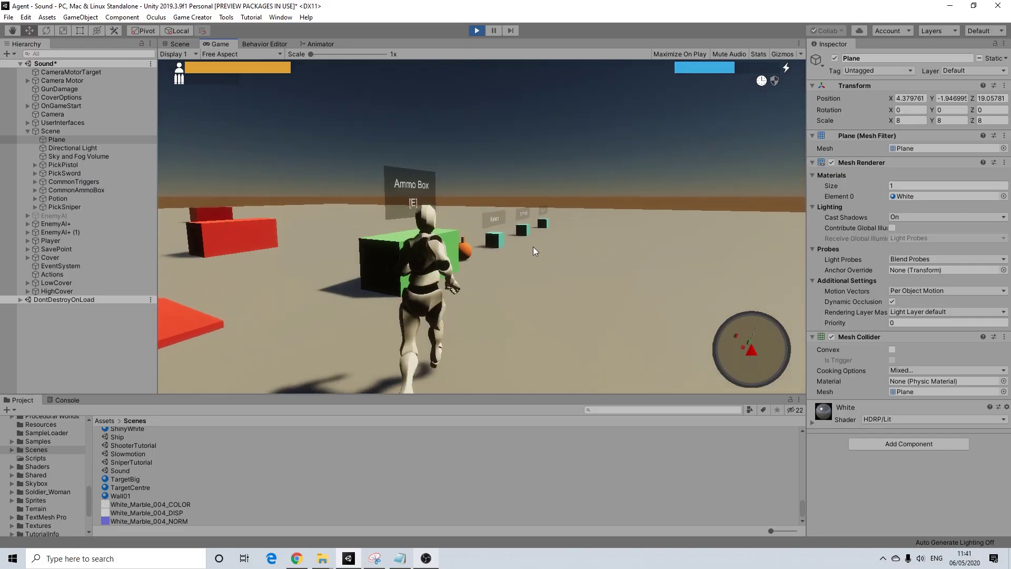
key("w")
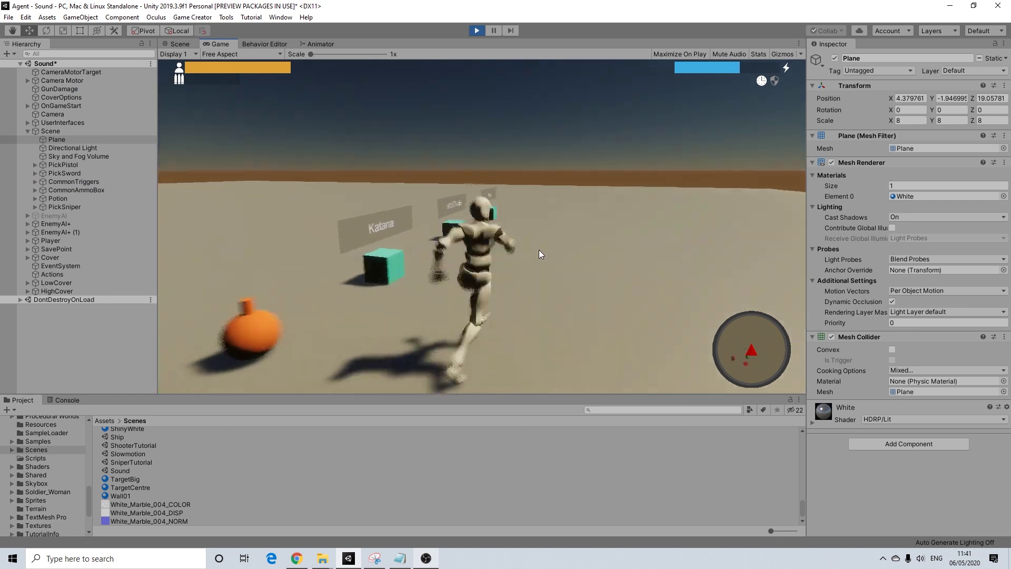
key("w")
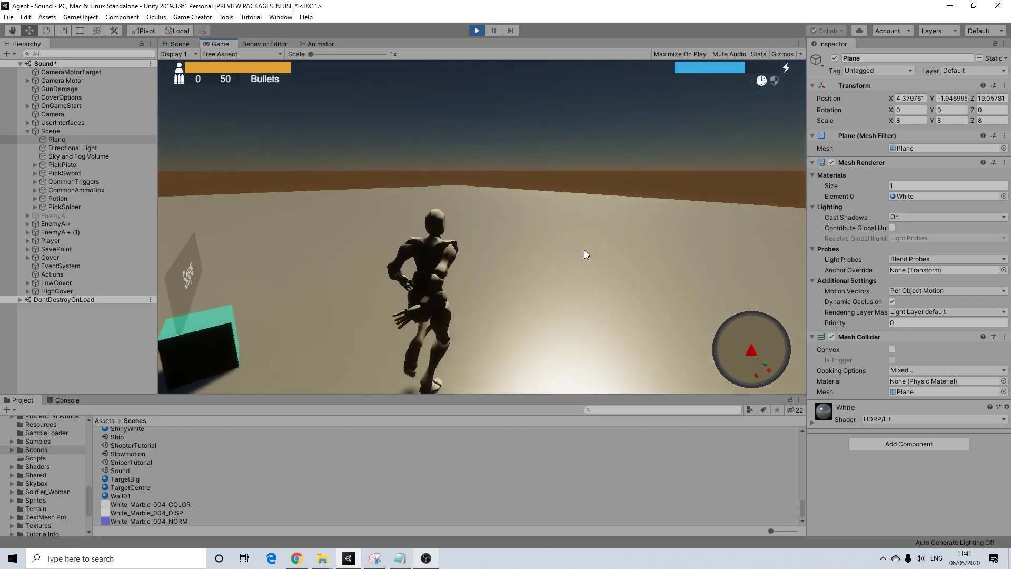
key("w")
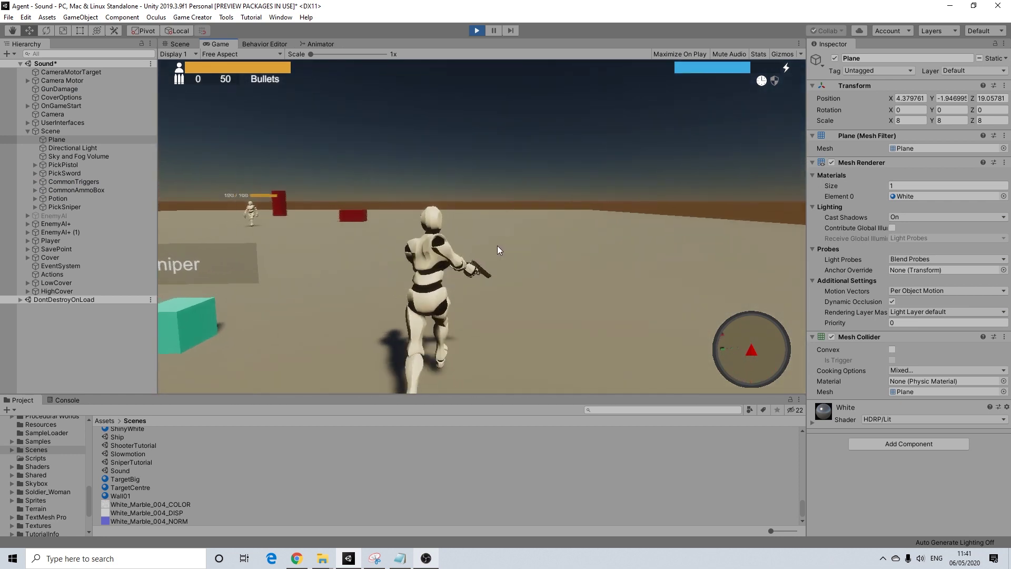
- Reload the pistol, take aim and advance toward the two enemies
key("r")
key("s")
key("w")
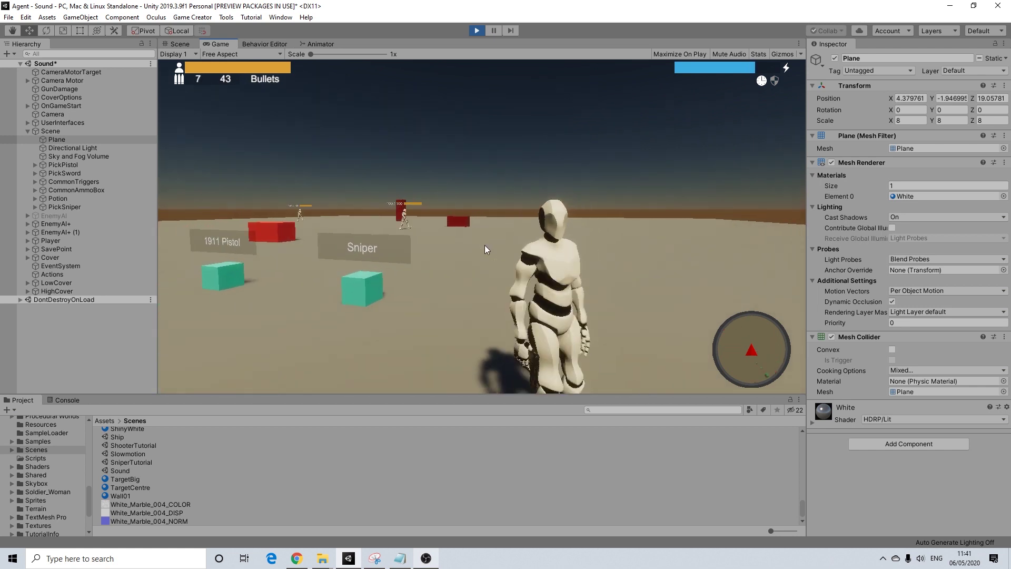
right_click(483, 246)
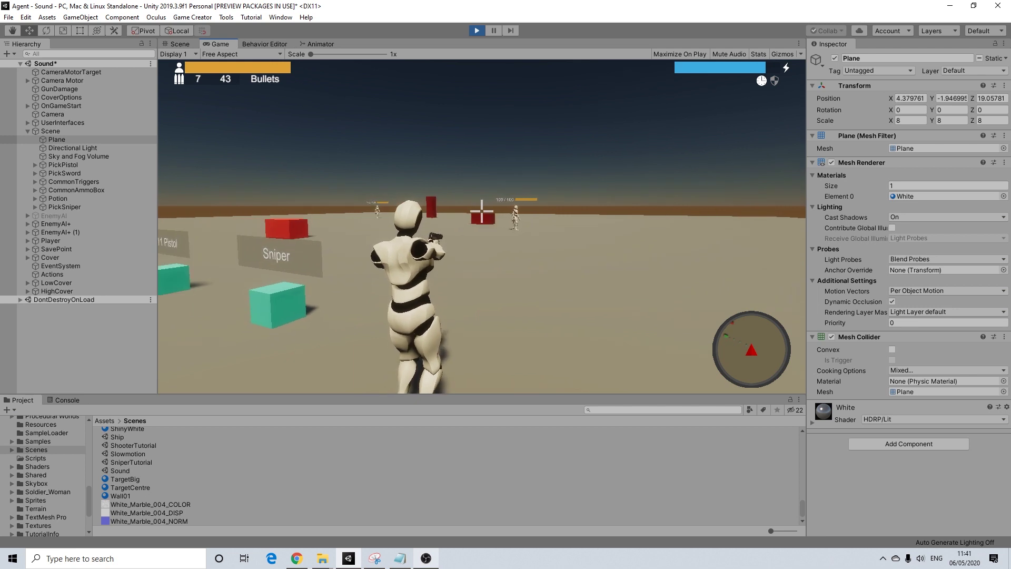
key("w")
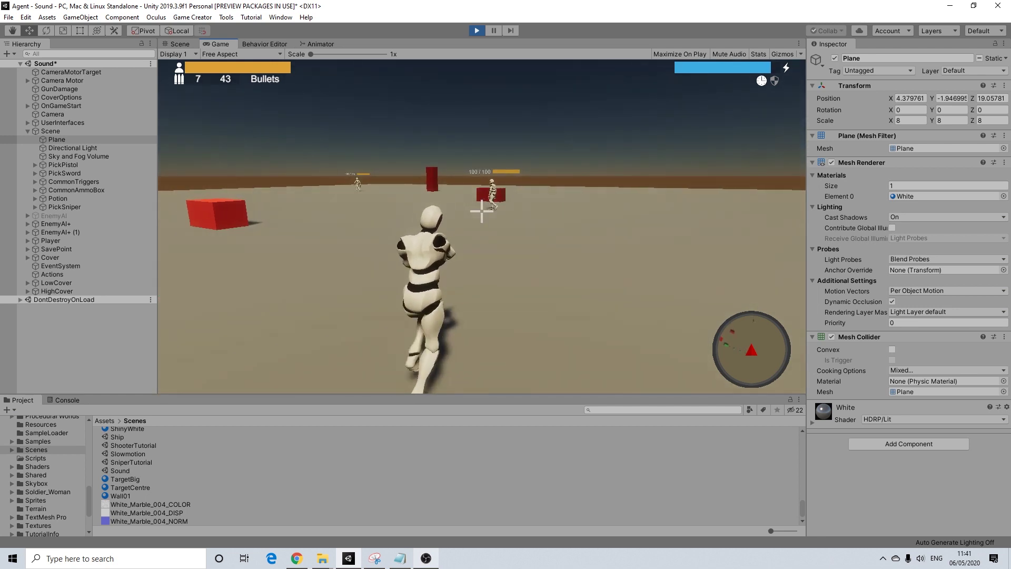
key("w")
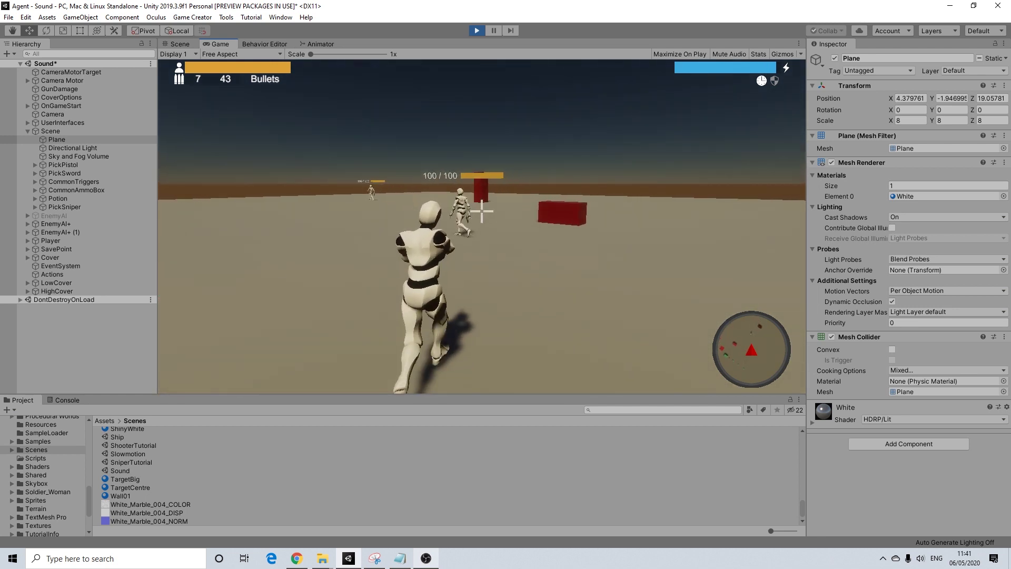
- Fire the pistol at the nearer enemy while strafing and advancing to test the combat
left_click(481, 211)
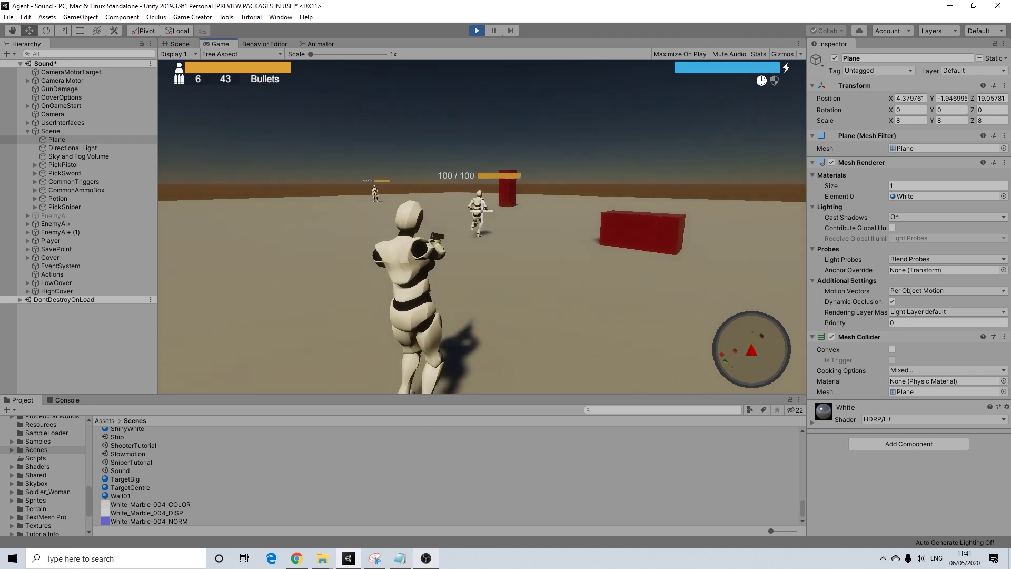
key("w")
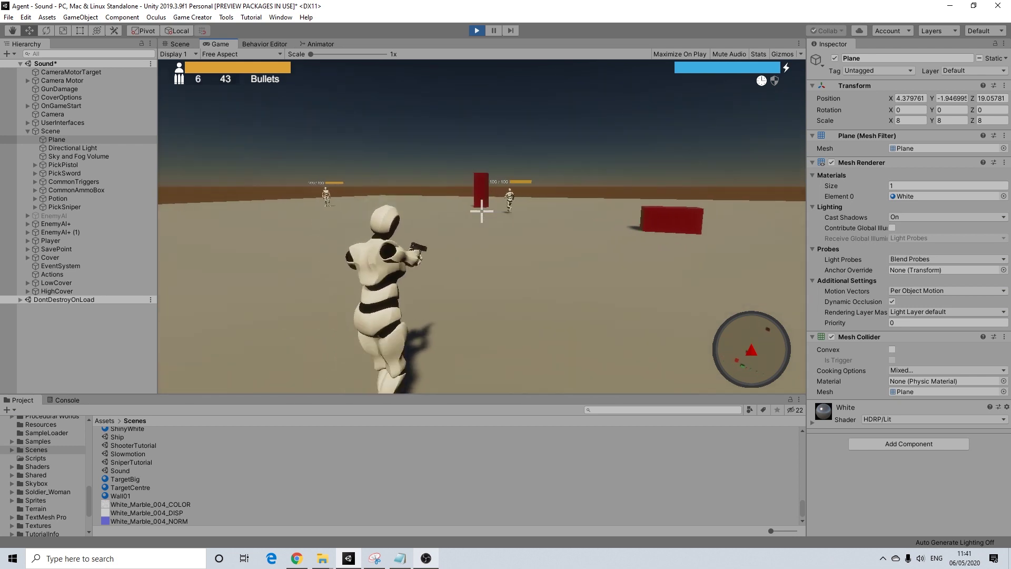
key("d")
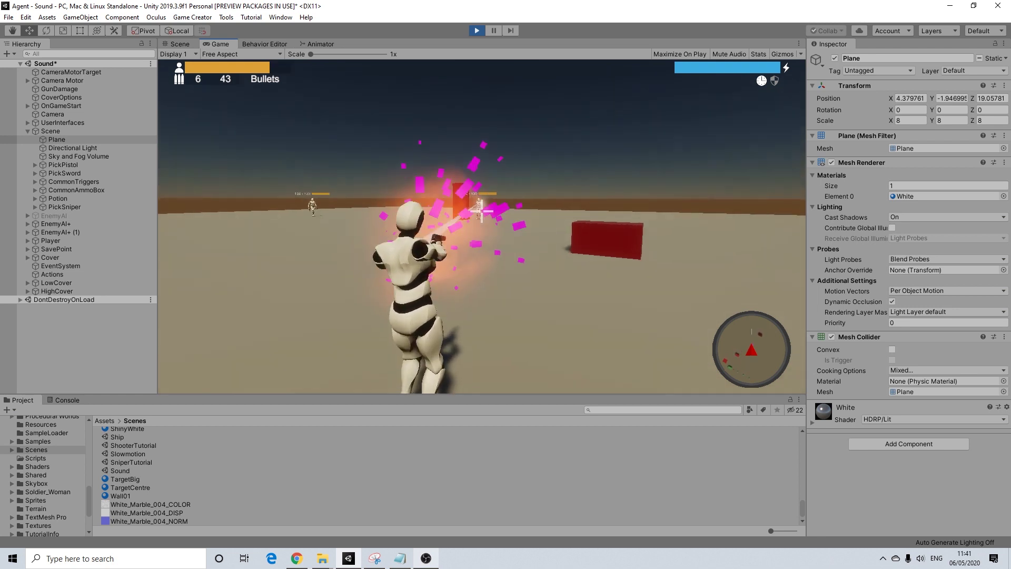
key("a")
key("w")
left_click(481, 211)
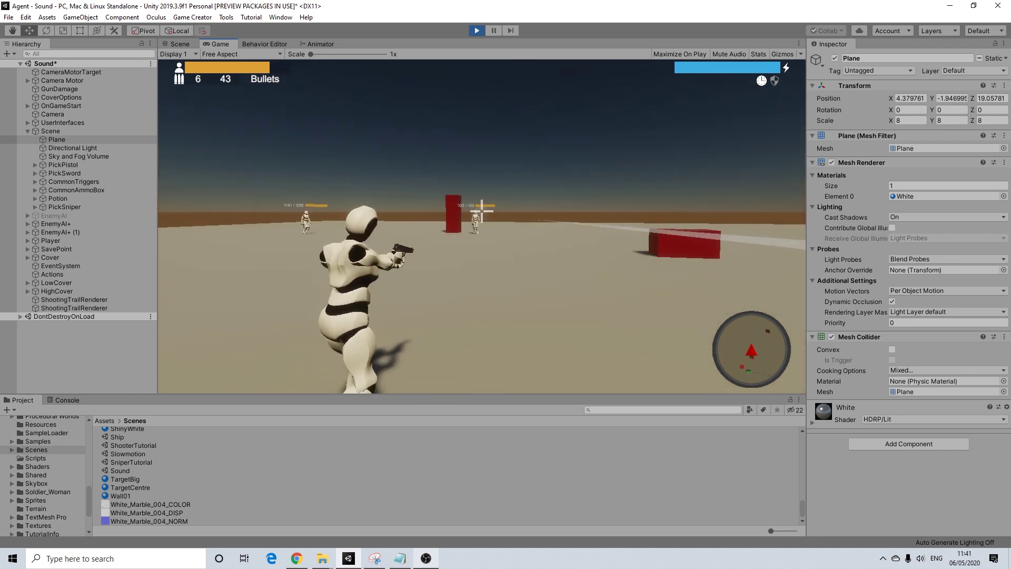
left_click(481, 211)
left_click(477, 210)
key("d")
left_click(482, 212)
left_click(481, 211)
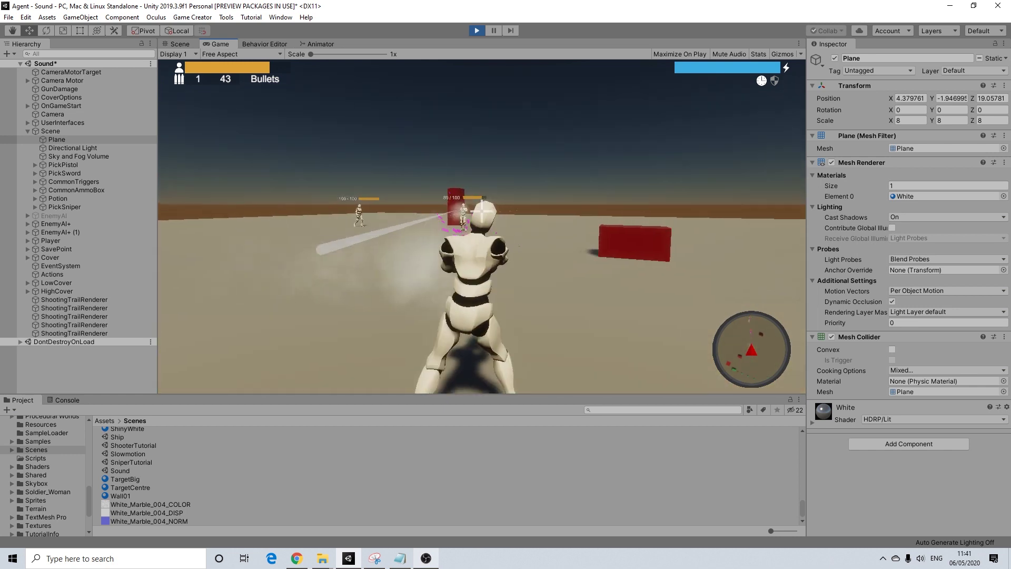
- Reload and fire all seven rounds at the nearer enemy by the tall red block to take it down
key("r")
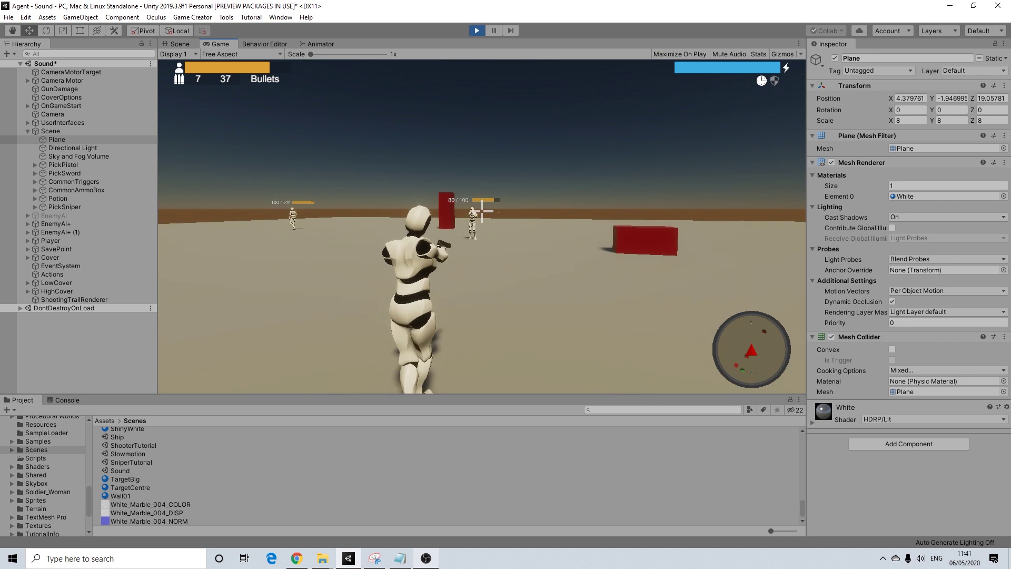
left_click(481, 211)
left_click(482, 212)
left_click(482, 211)
left_click(481, 210)
left_click(481, 210)
left_click(482, 209)
left_click(481, 211)
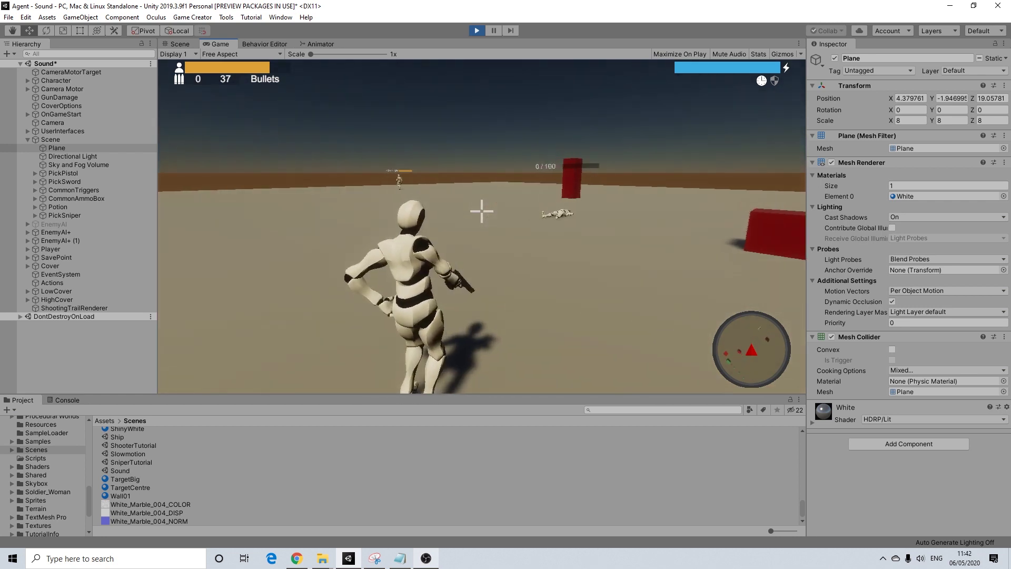
- Reload the pistol and chase the second enemy across the plane until close behind it
key("r")
key("w")
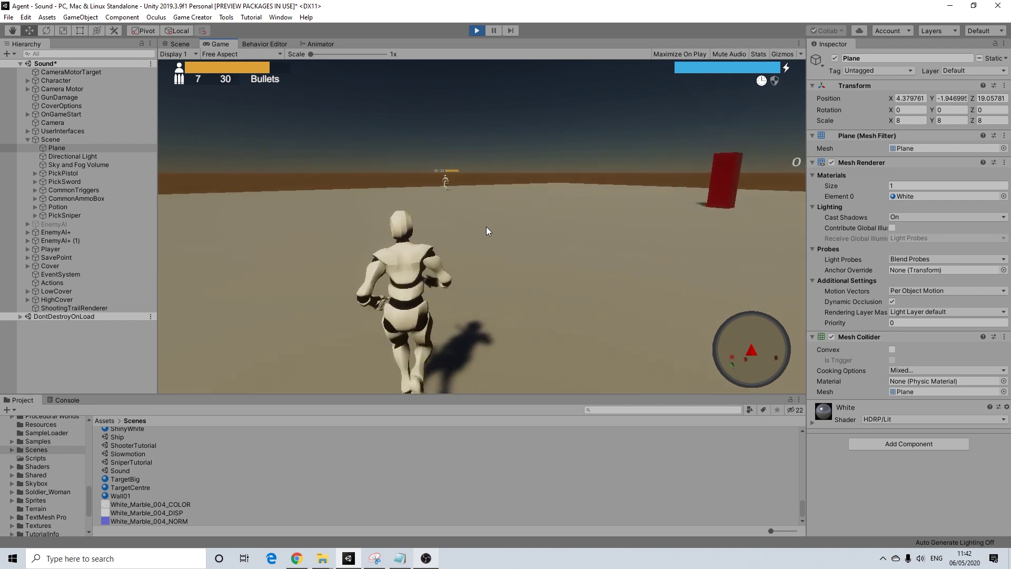
key("a")
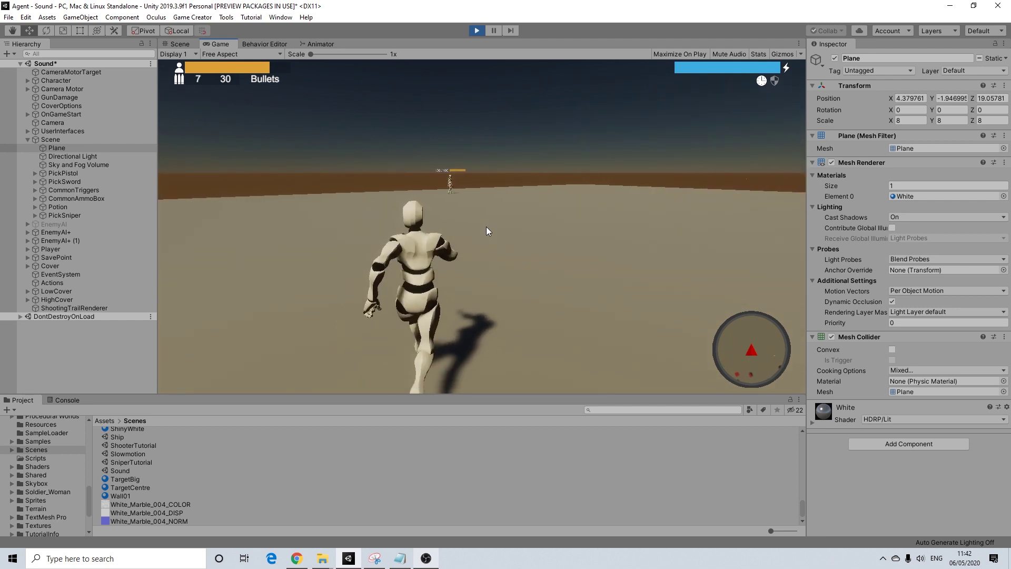
key("w")
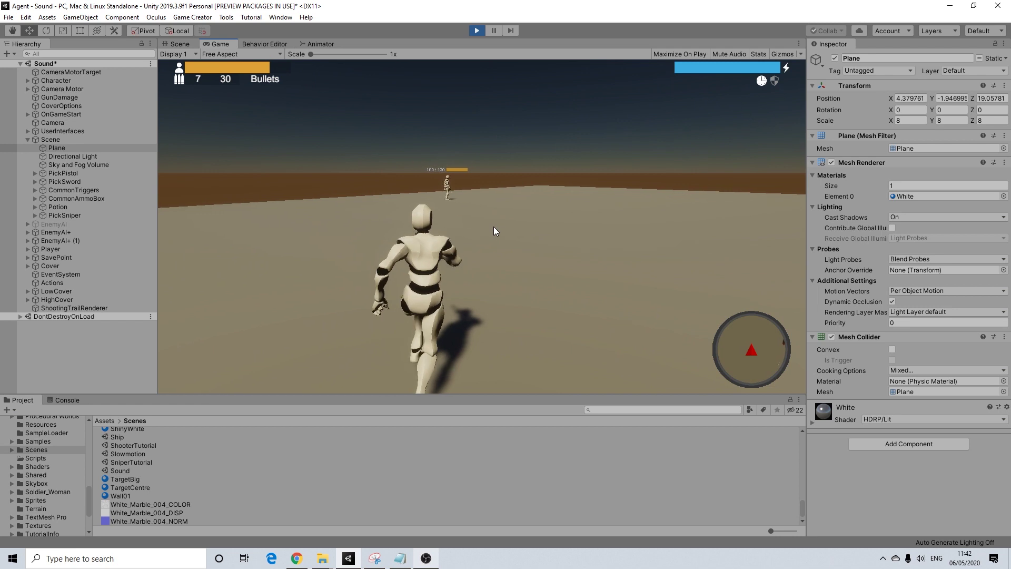
key("w")
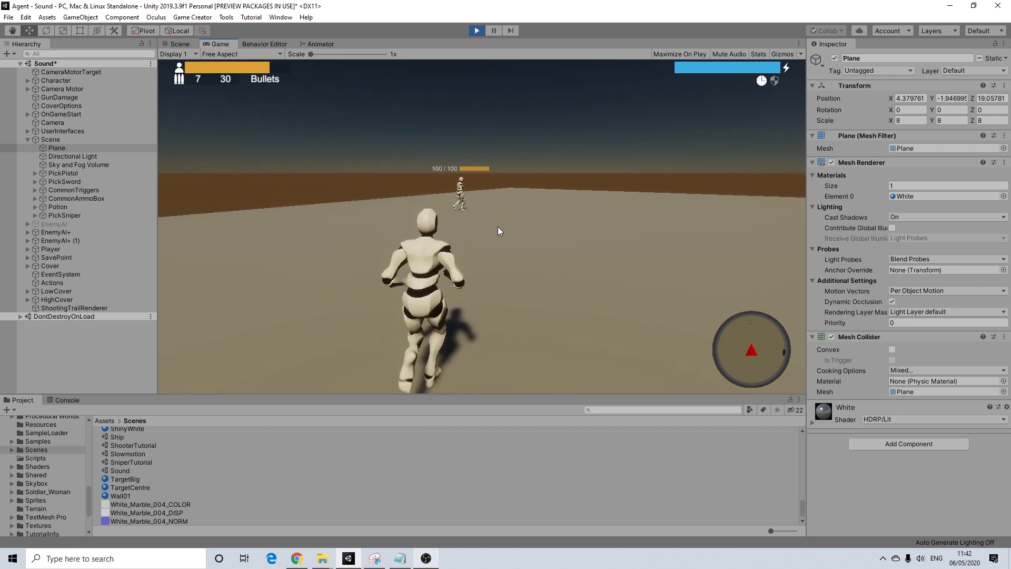
key("w")
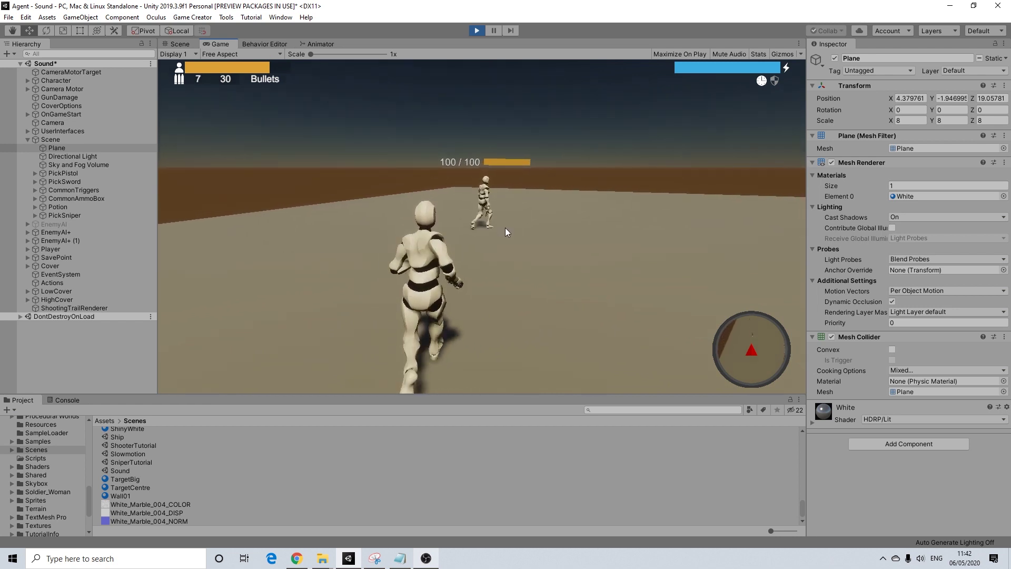
key("w")
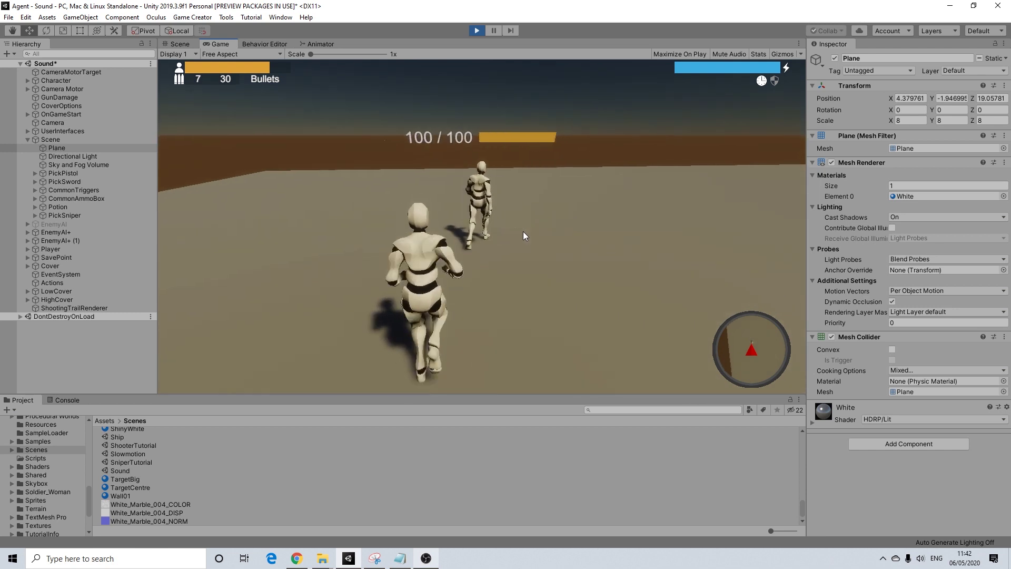
key("w")
key("a")
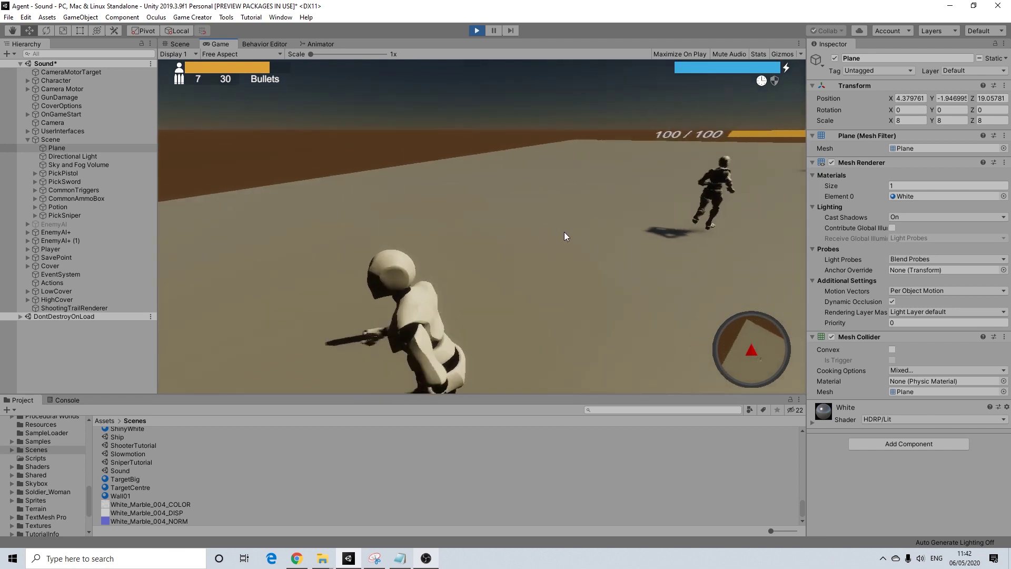
- Turn the character back toward the cover blocks, jumping twice and running after the remaining enemy
key("w")
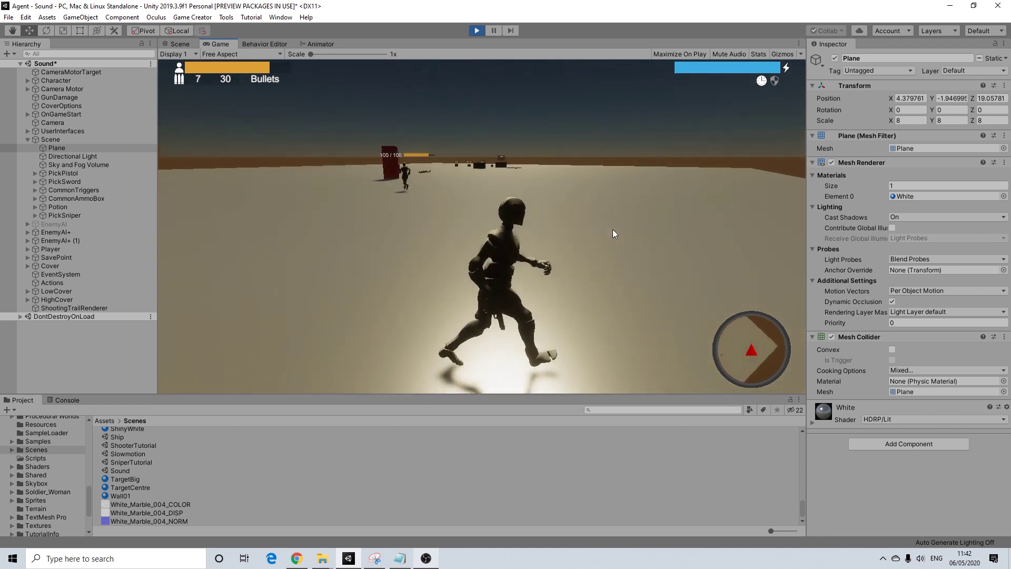
key("w")
key("space")
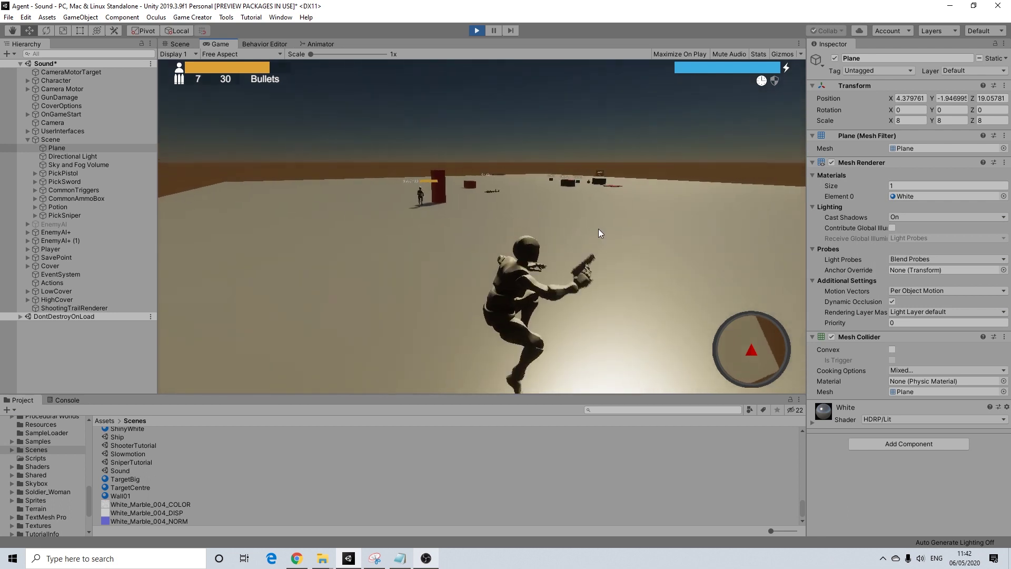
key("d")
key("space")
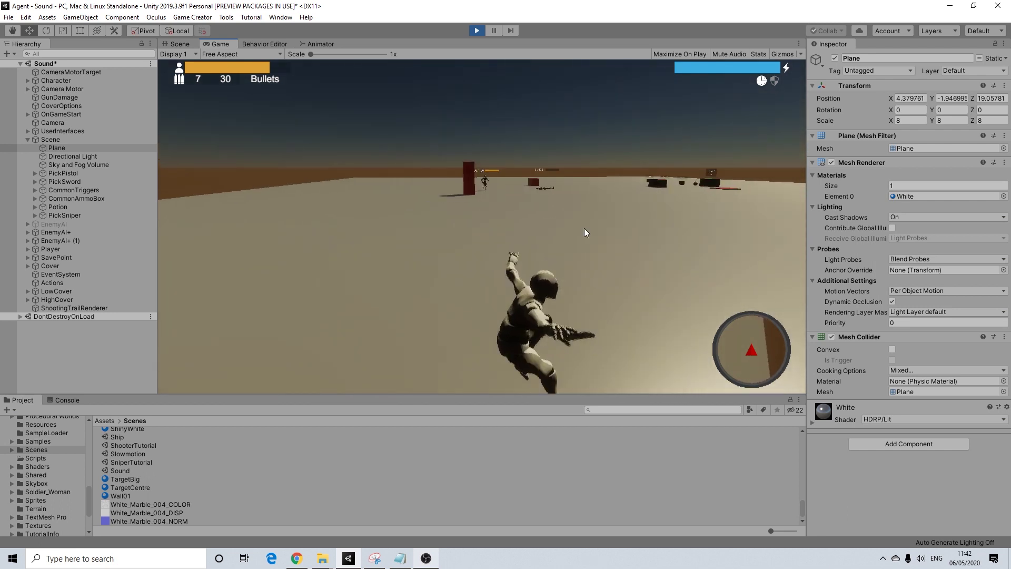
key("w")
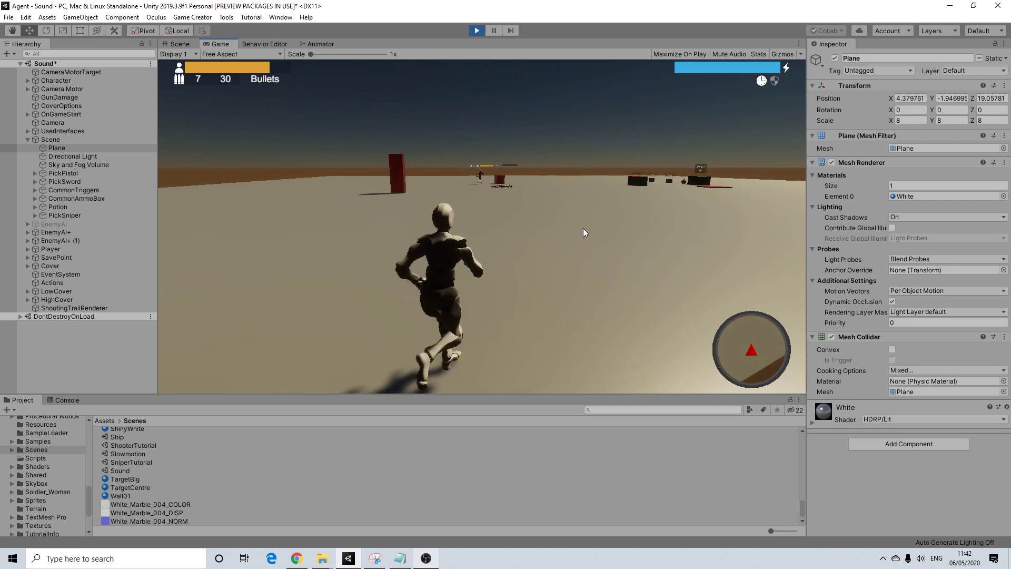
key("w")
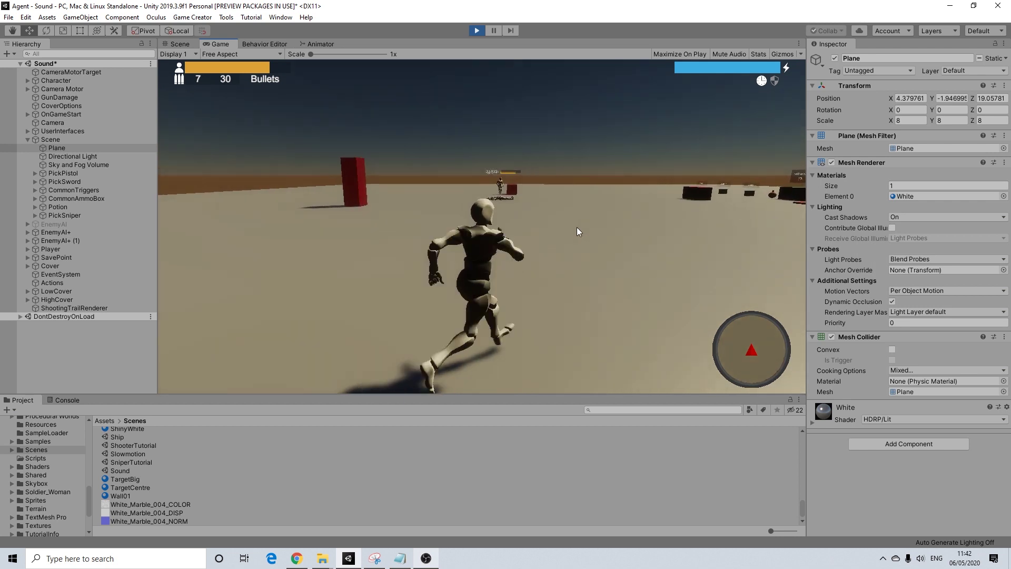
key("w")
key("a")
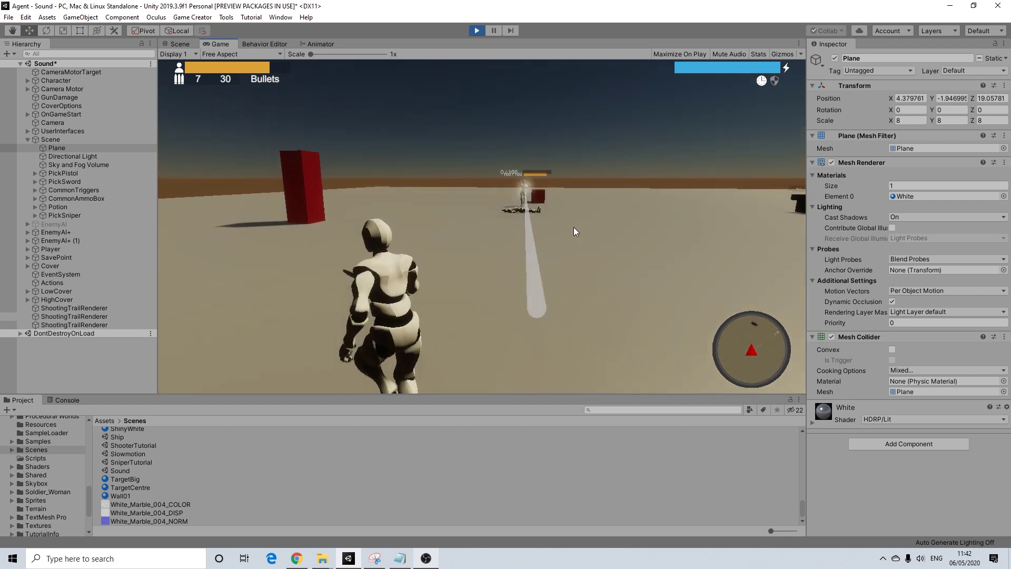
- Charge the remaining enemy and empty the pistol's seven rounds into it to bring it down
key("w")
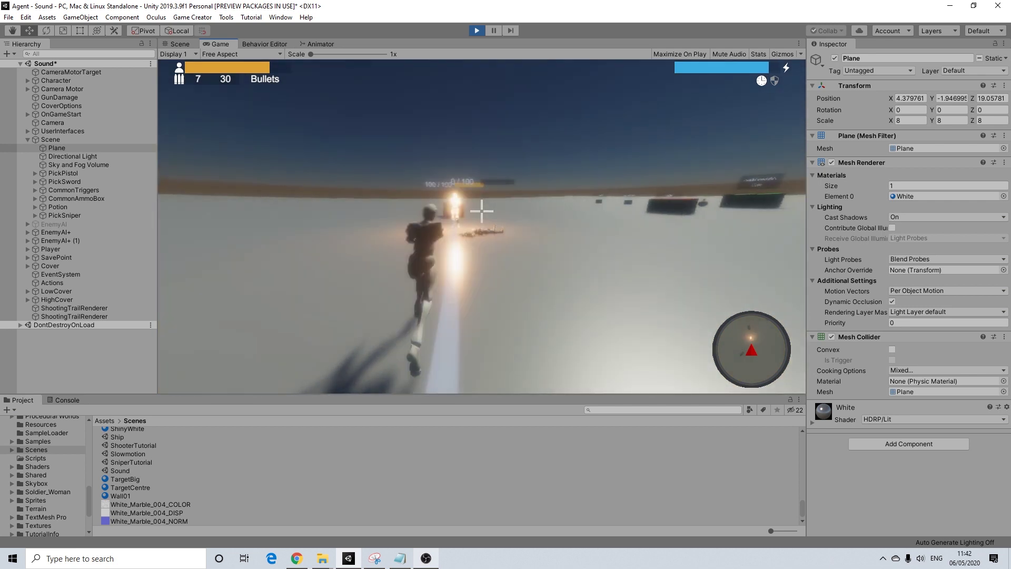
key("w")
left_click(482, 210)
left_click(482, 211)
left_click(482, 210)
left_click(482, 210)
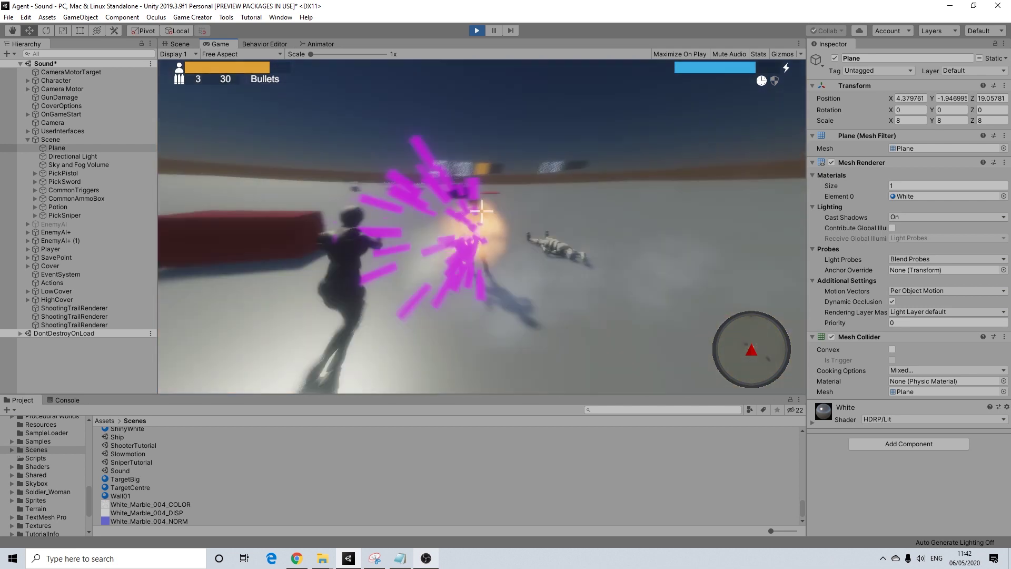
key("w")
left_click(482, 210)
left_click(482, 211)
left_click(482, 211)
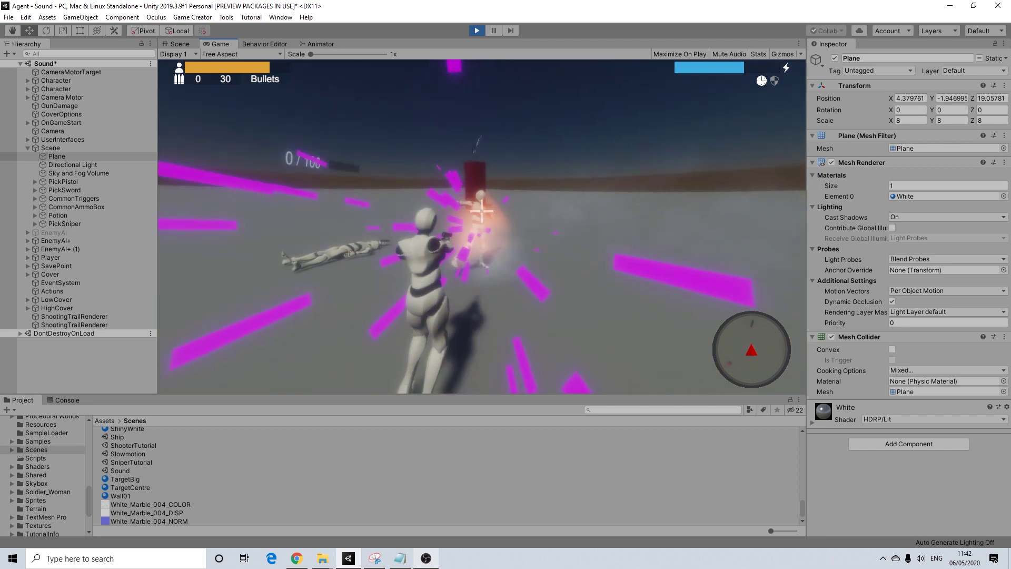
- Run past the fallen enemies, reload the pistol and steer the character back toward the pickups
key("w")
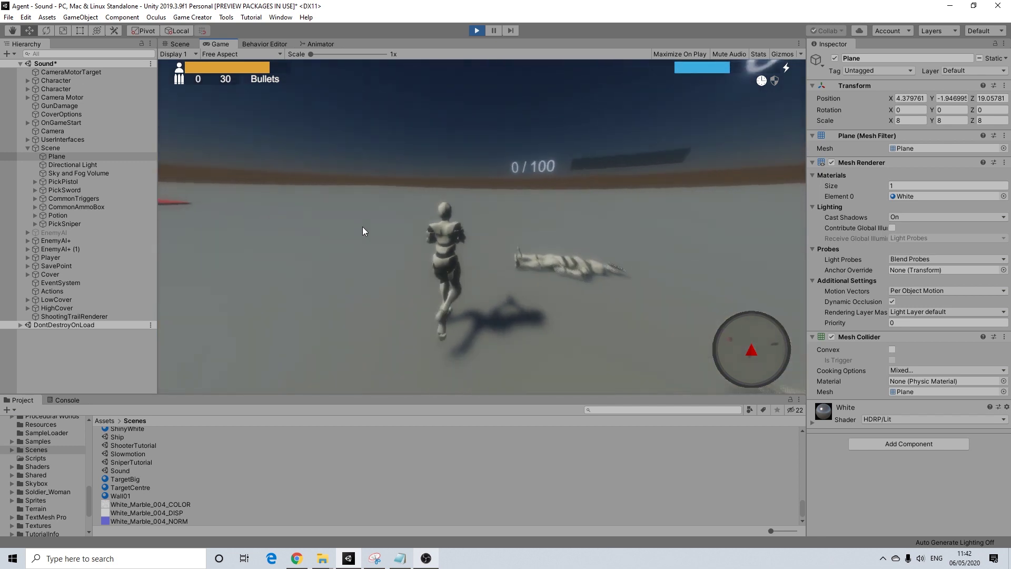
key("w")
key("r")
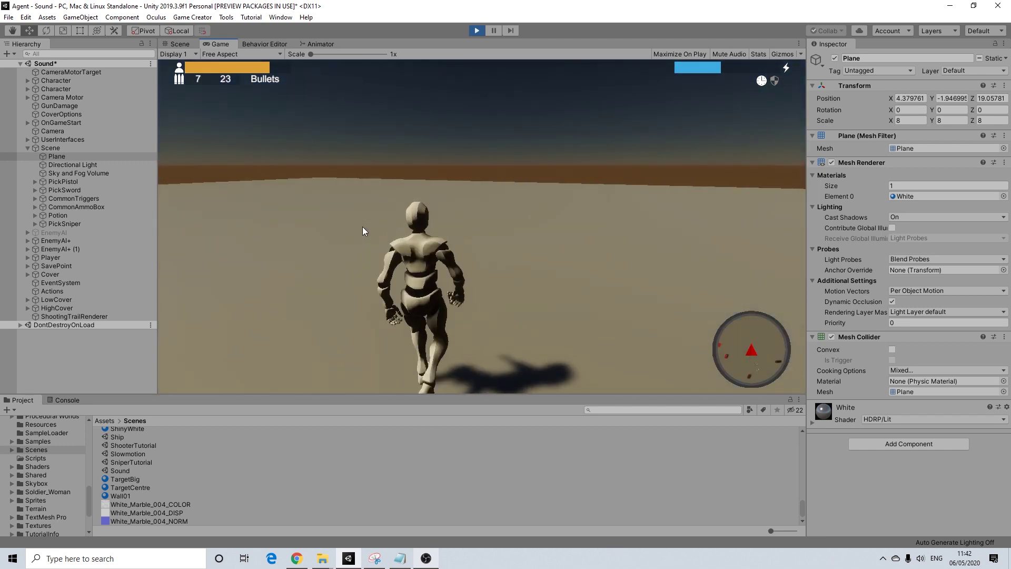
key("w")
key("d")
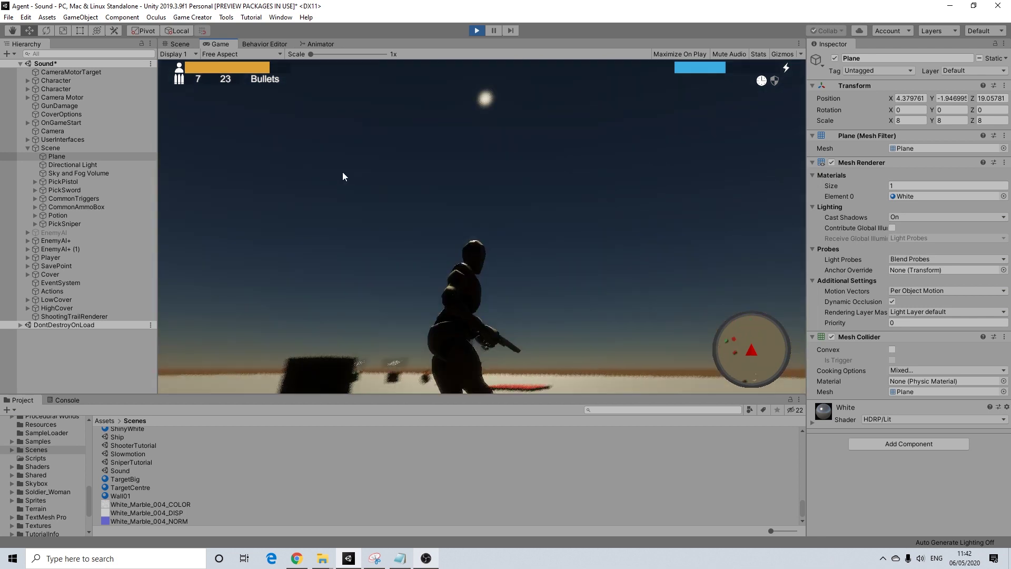
key("w")
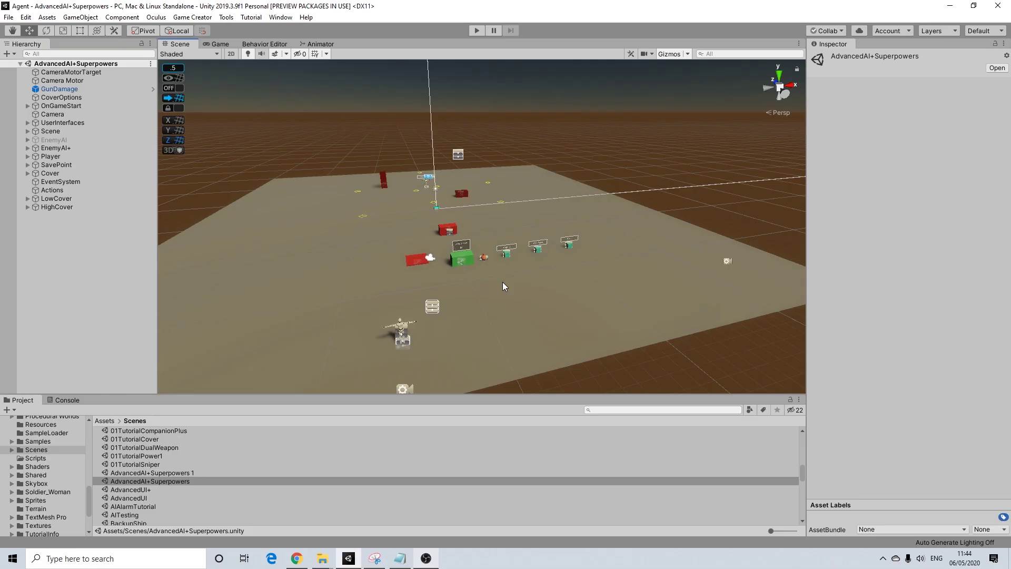
- Look over the scene layout around the player, the pickup stands, the cover blocks and the enemy area
middle_click_drag(500, 282, 505, 281)
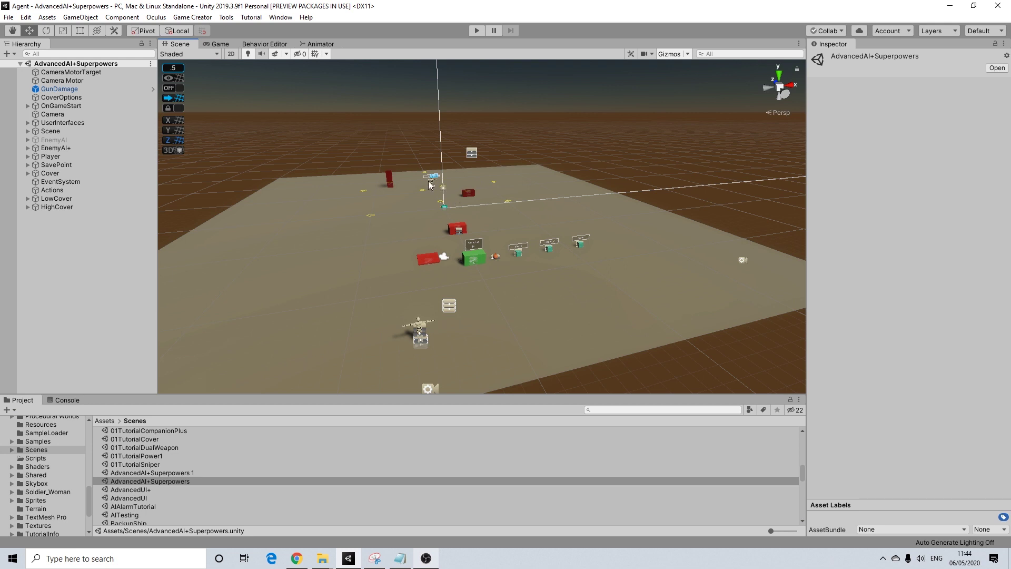
middle_click_drag(425, 176, 430, 176)
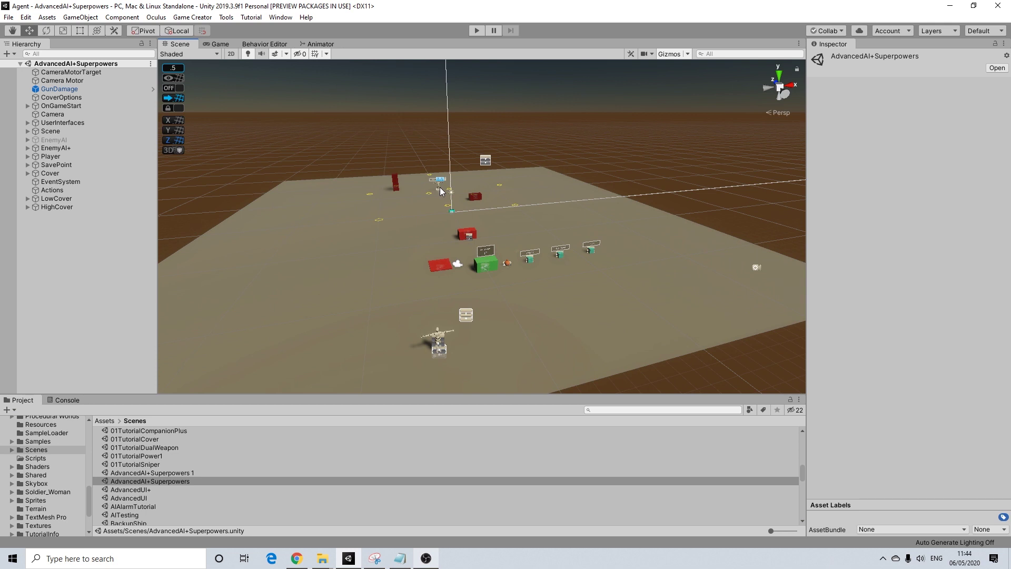
middle_click_drag(494, 323, 438, 301)
scroll(453, 296, "up", 5)
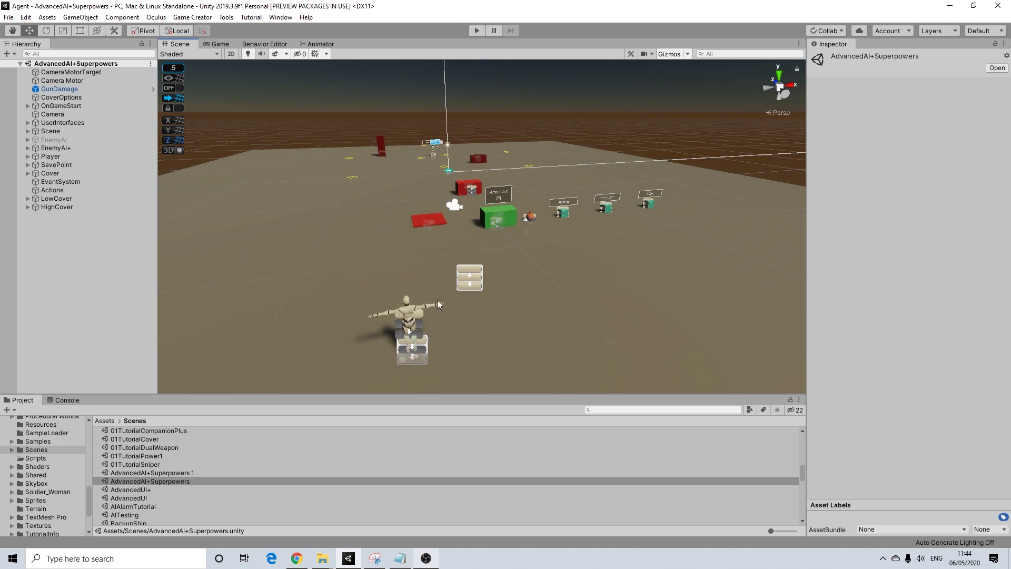
middle_click_drag(439, 314, 458, 286)
scroll(441, 305, "up", 1)
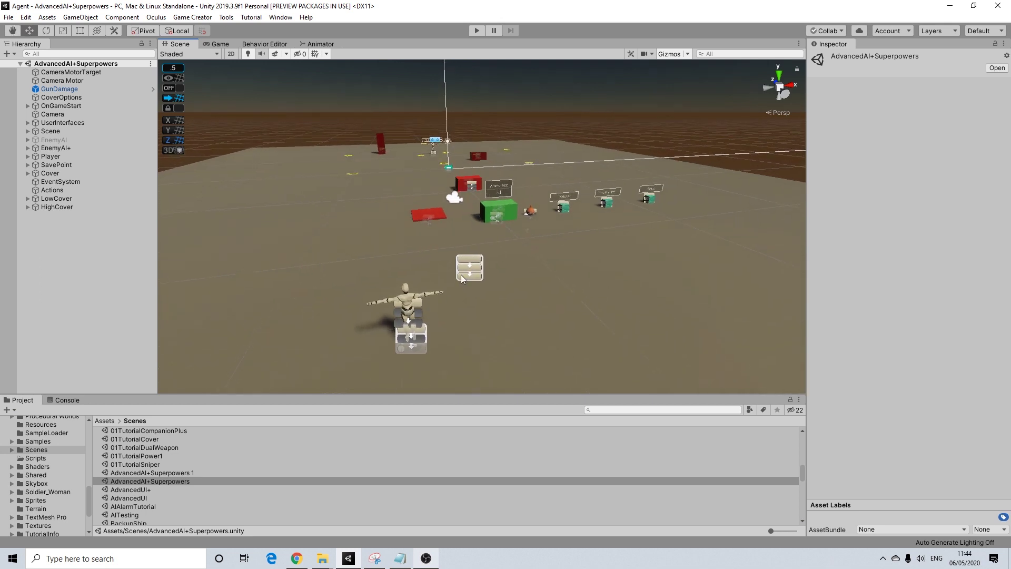
scroll(460, 274, "down", 1)
scroll(459, 282, "down", 1)
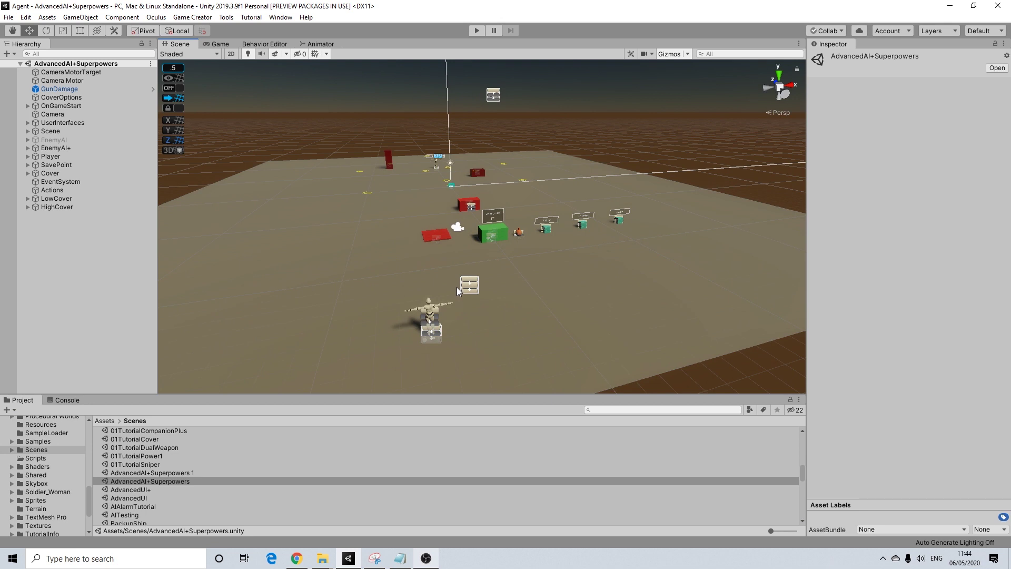
middle_click_drag(452, 268, 450, 304)
scroll(450, 305, "up", 1)
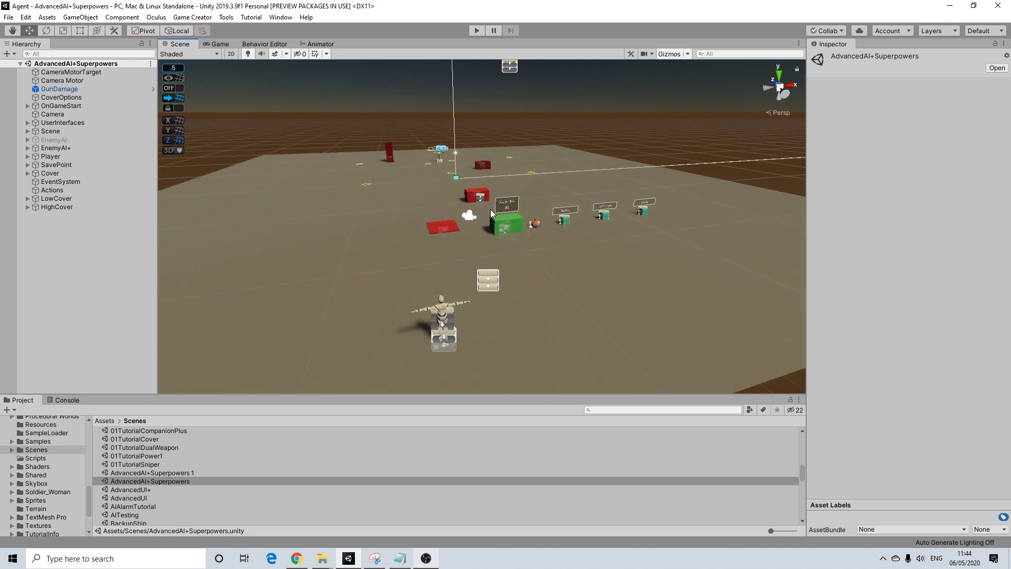
middle_click_drag(504, 244, 499, 253)
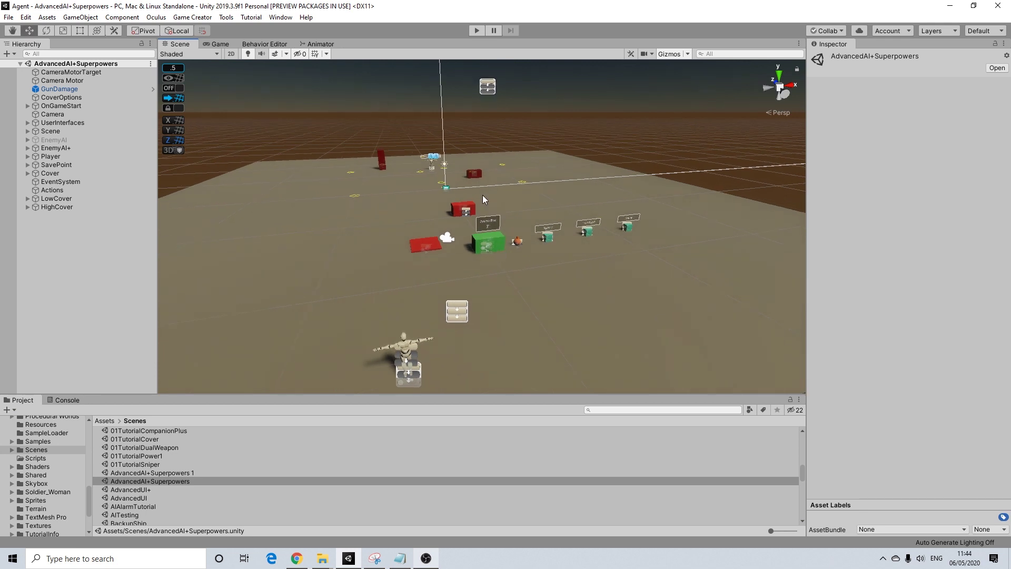
- Duplicate the AdvancedAI+Superpowers scene file and rename the copy 01TutorialSound
left_click(164, 484)
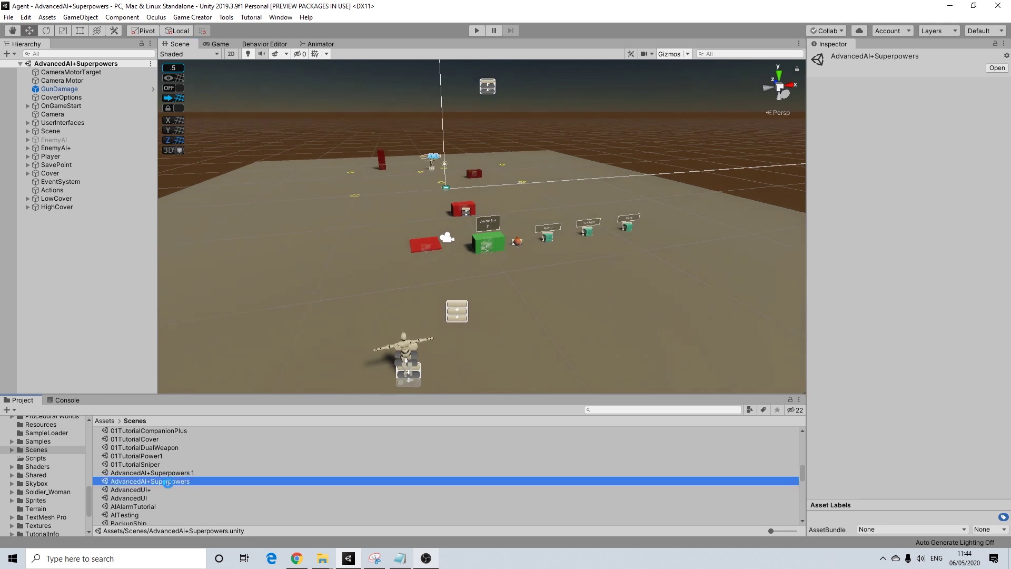
right_click(182, 487)
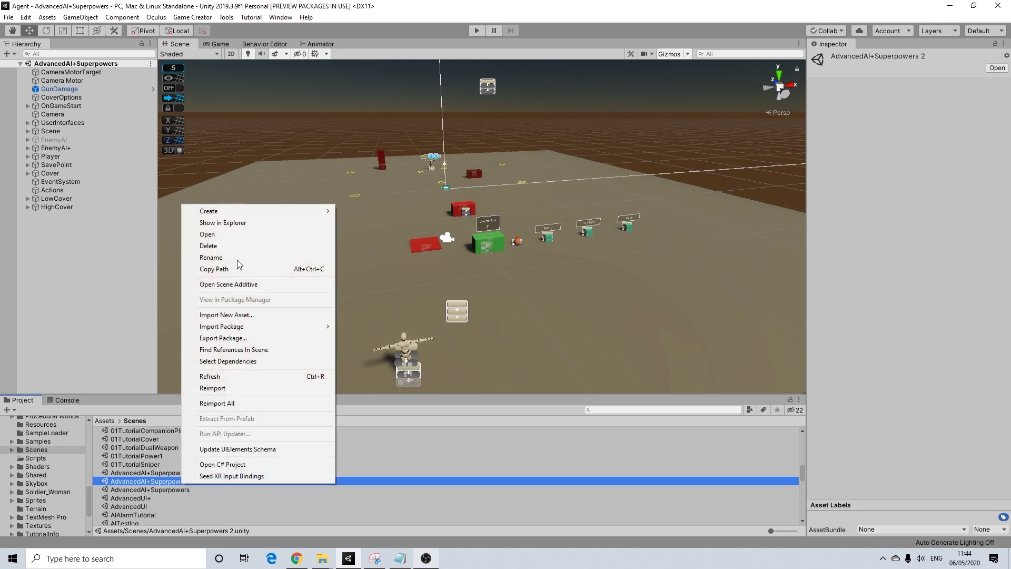
left_click(212, 257)
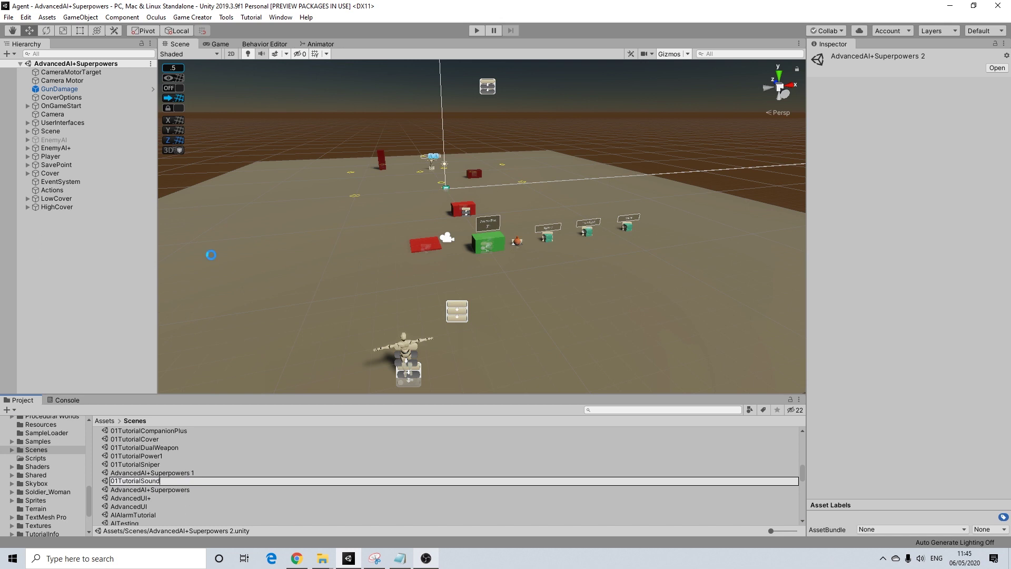
scroll(397, 320, "up", 2)
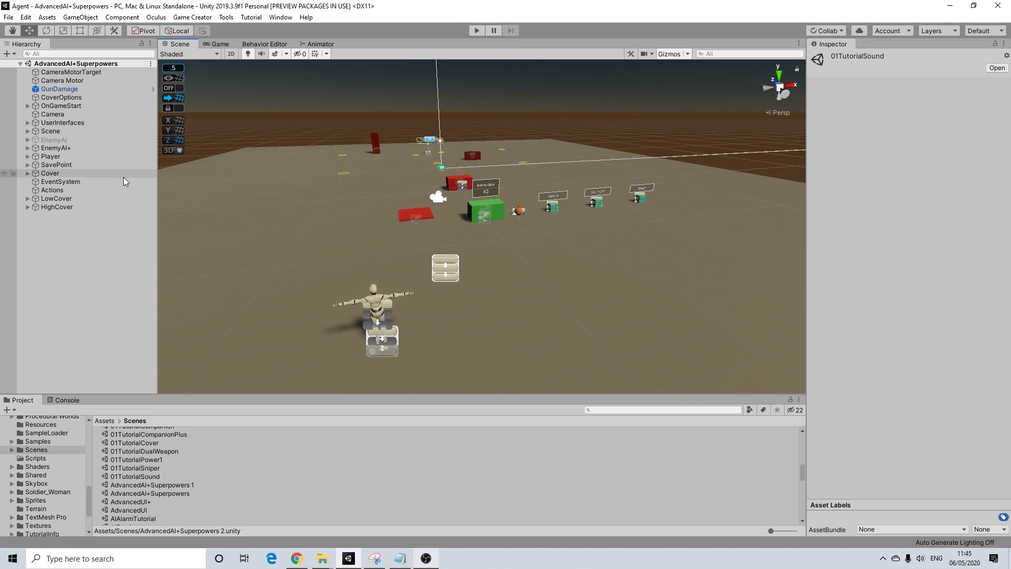
- Create an empty child object under Player and name it SoundReactions
right_click(56, 159)
left_click(93, 266)
right_click(58, 207)
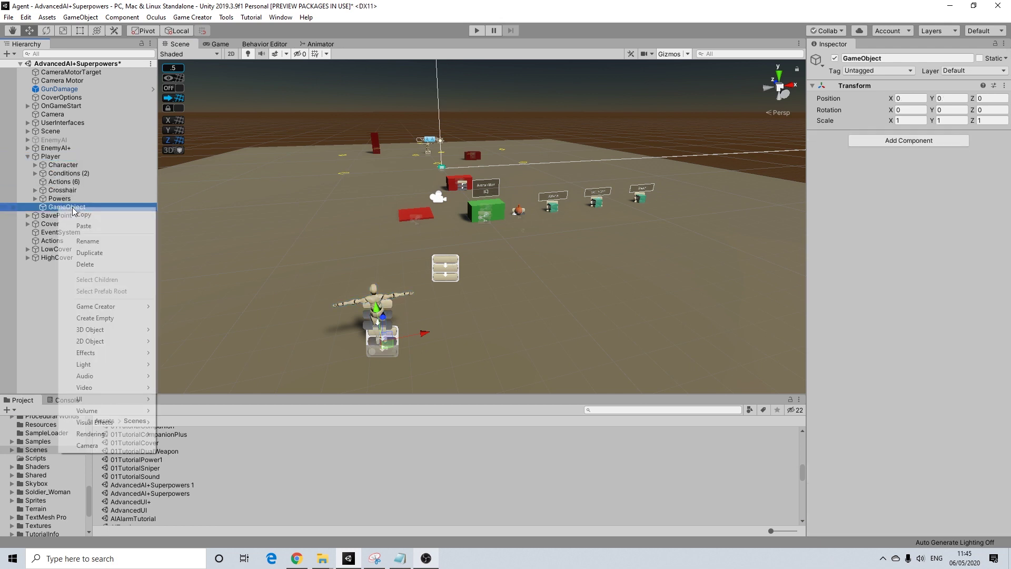
left_click(96, 240)
type("SoundReac")
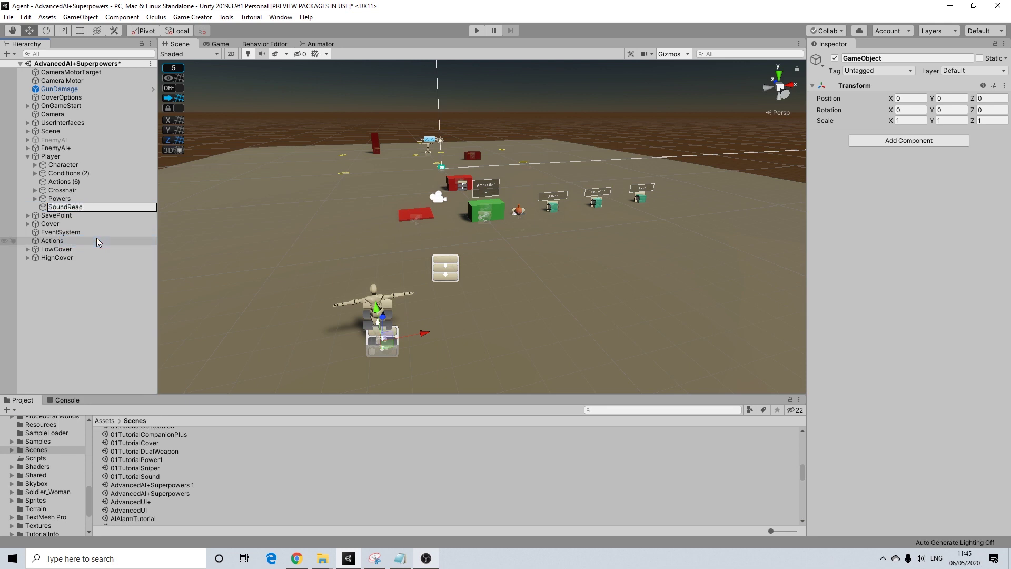
type("tions")
key("Return")
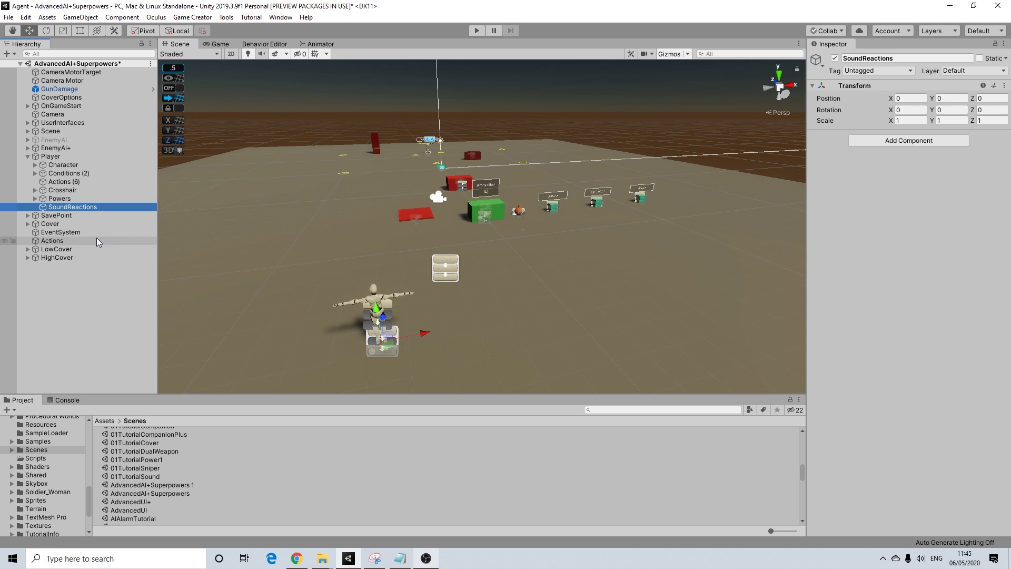
- Add two Trigger components to SoundReactions and attach a new Actions object to each
right_click(66, 209)
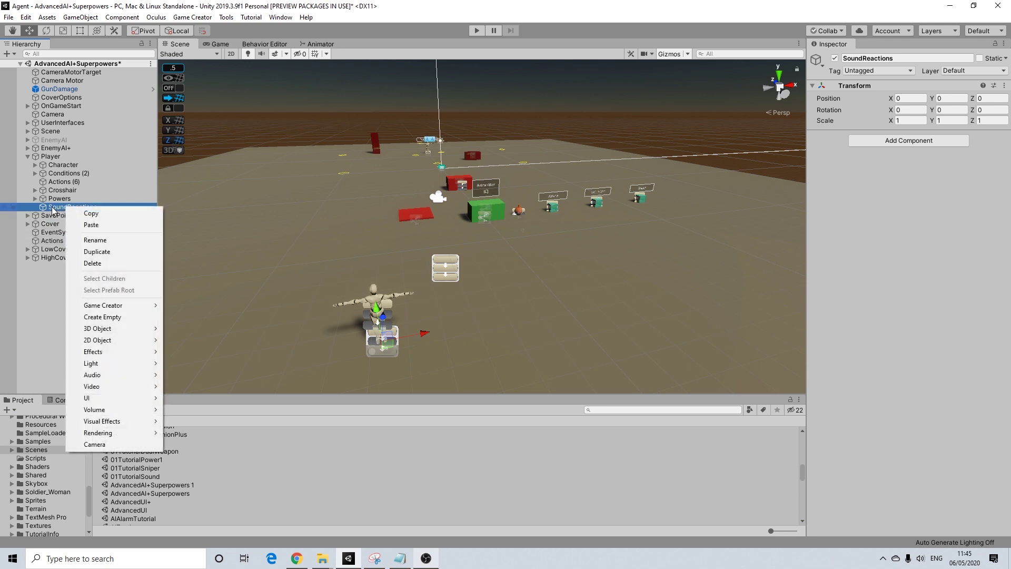
left_click(868, 142)
left_click(875, 144)
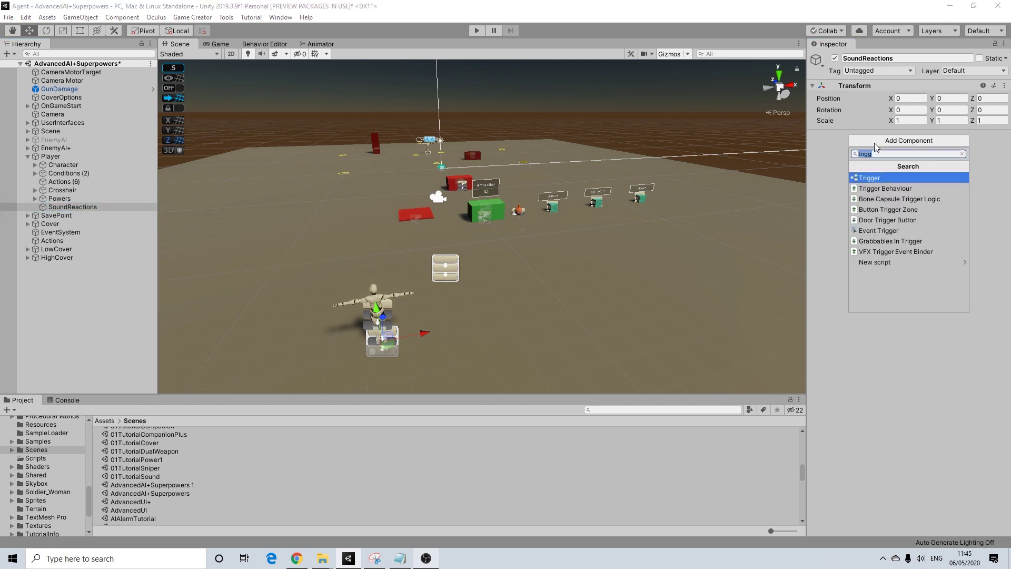
left_click(868, 179)
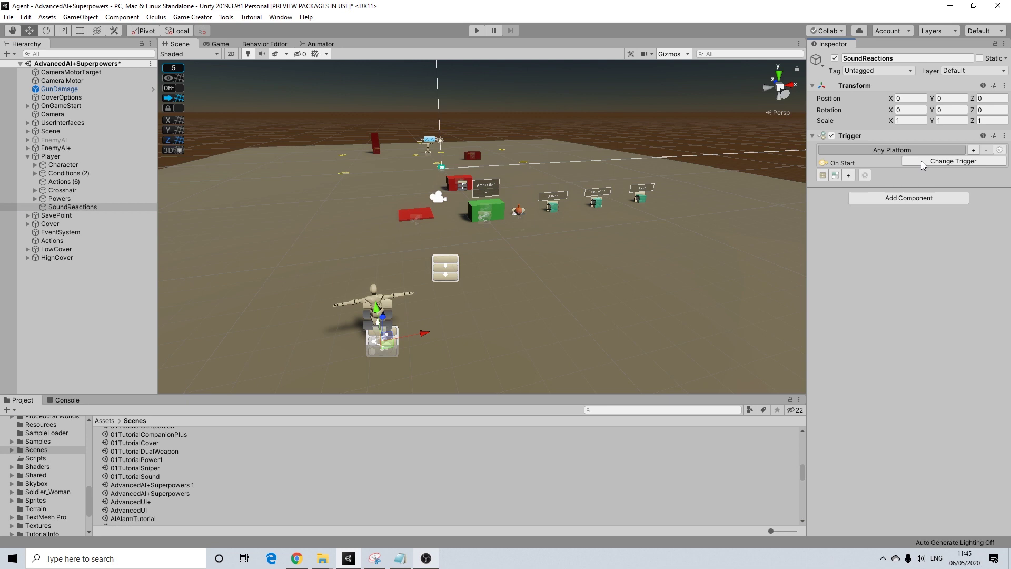
left_click(911, 200)
left_click(872, 236)
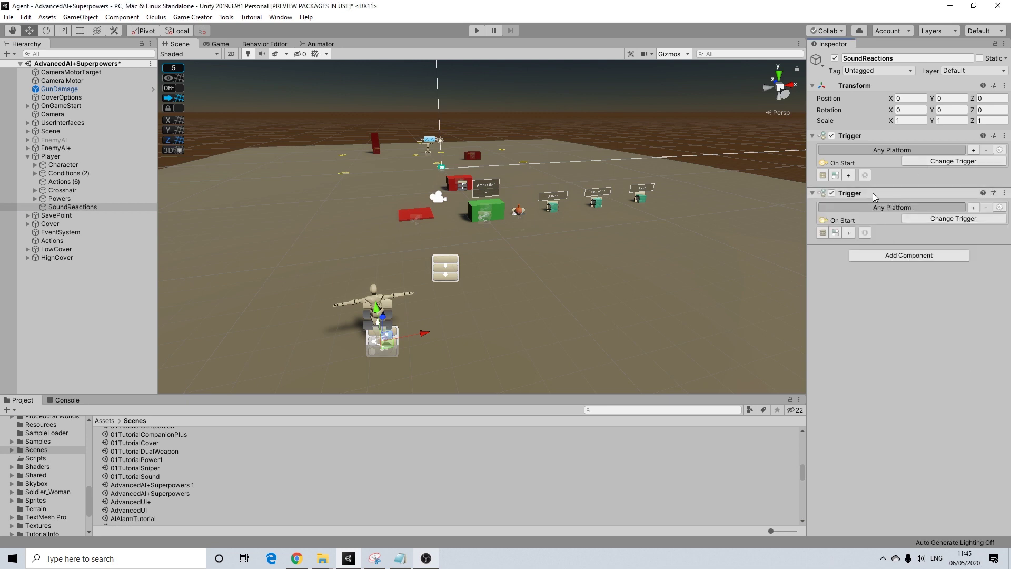
left_click(823, 175)
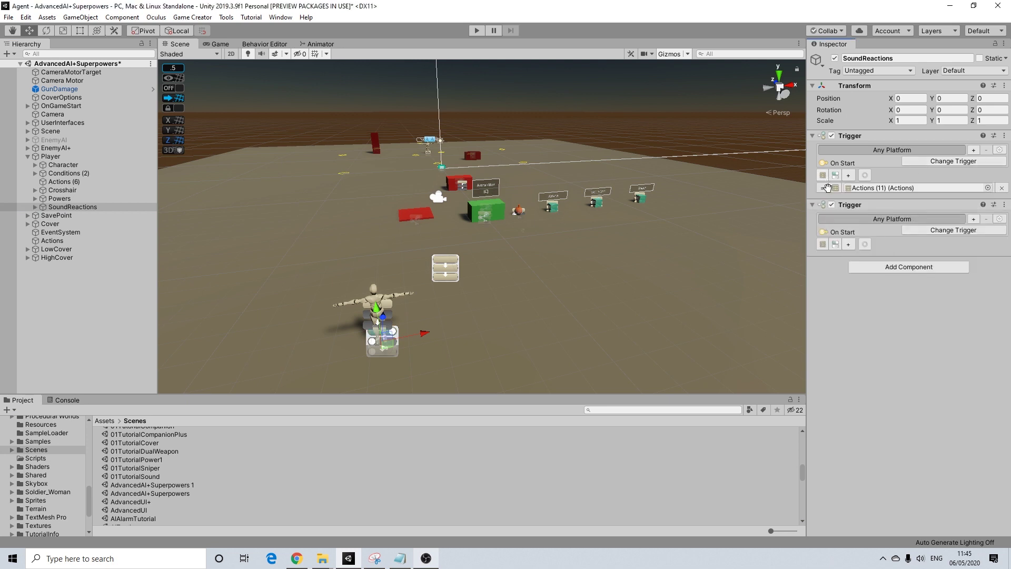
left_click(823, 245)
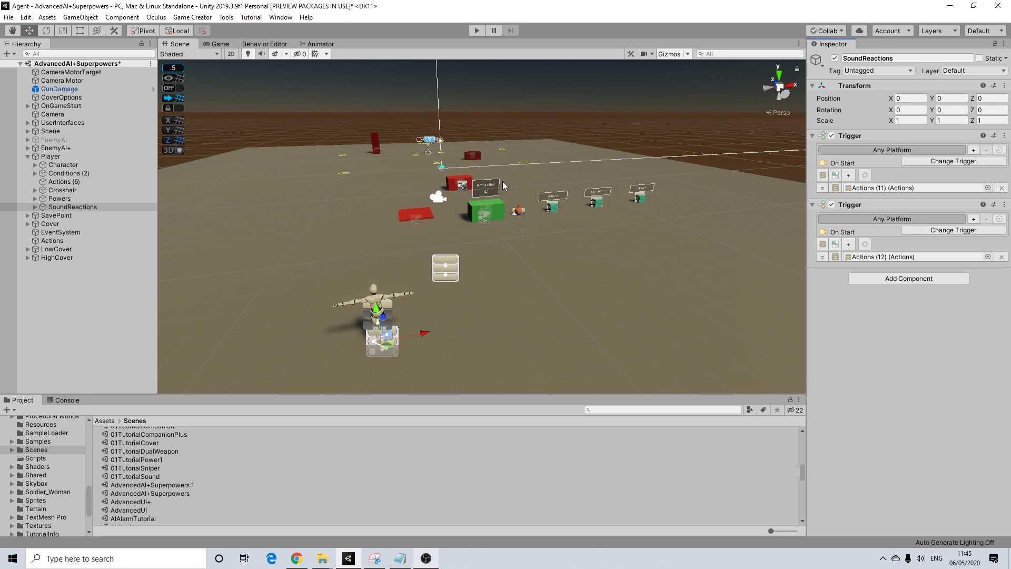
- Create two empty child objects under SoundReactions and place them above its Actions objects
left_click(36, 208)
right_click(64, 208)
left_click(111, 319)
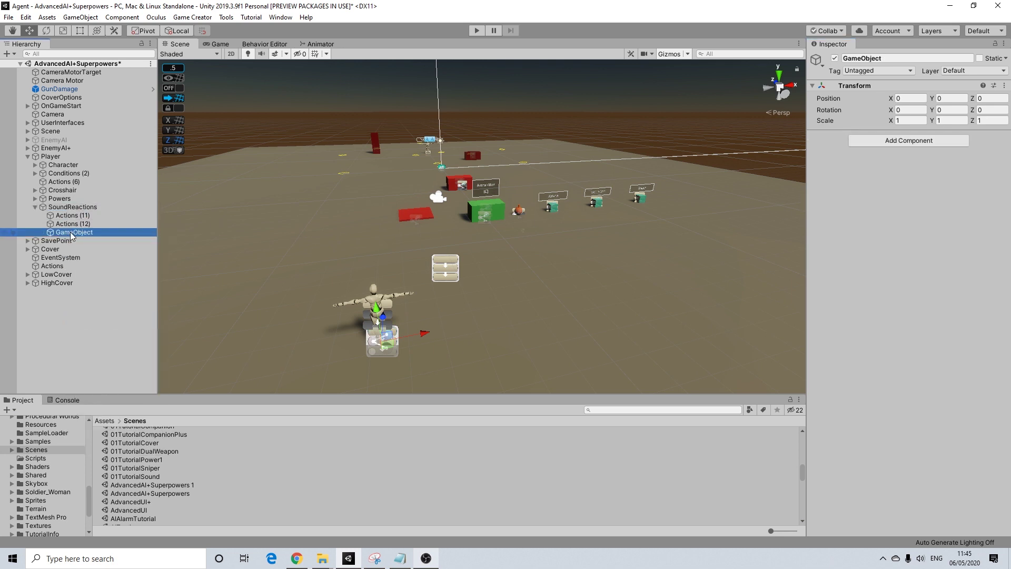
right_click(69, 232)
left_click(70, 210)
right_click(70, 210)
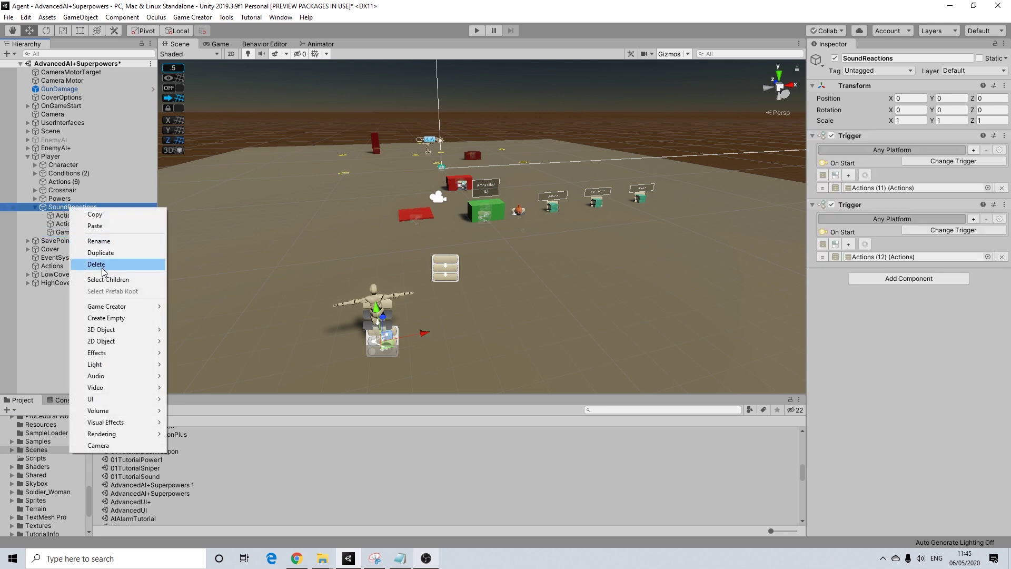
left_click(106, 318)
left_click_drag(75, 233, 91, 219)
- Rename the two empty children of SoundReactions as Gunshot and Footsteps
left_click(75, 217)
right_click(81, 216)
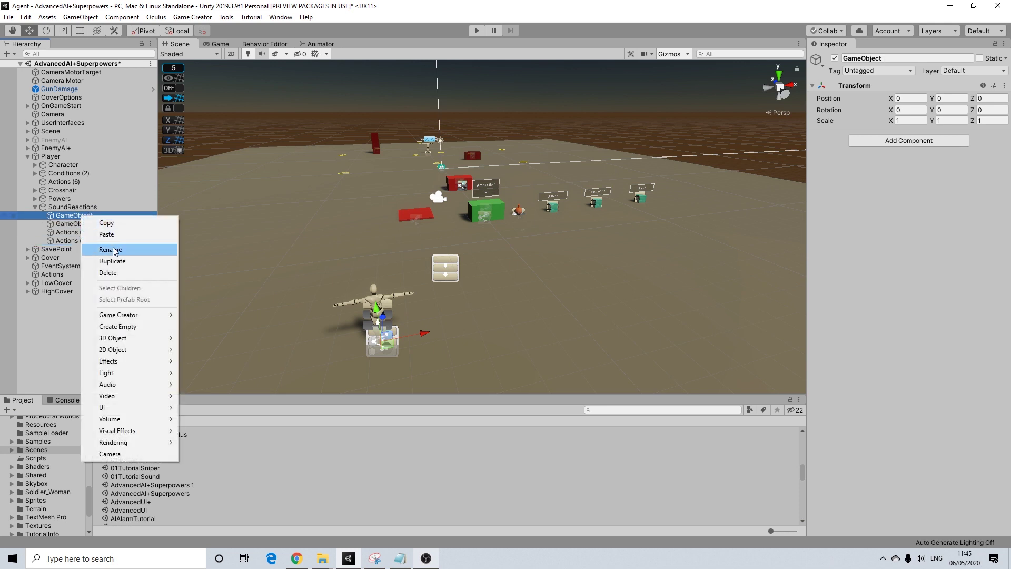
left_click(113, 246)
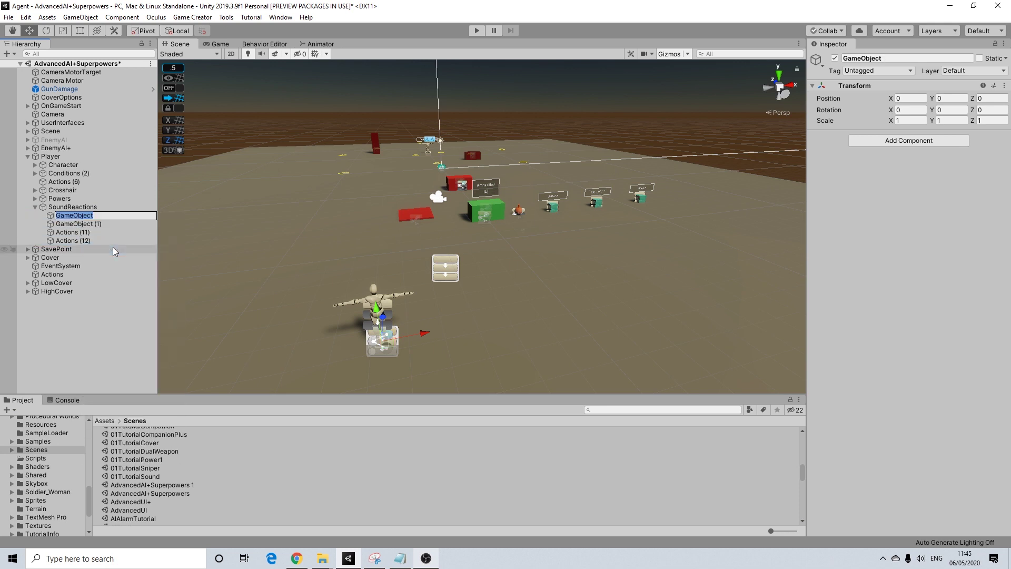
type("Gunshot")
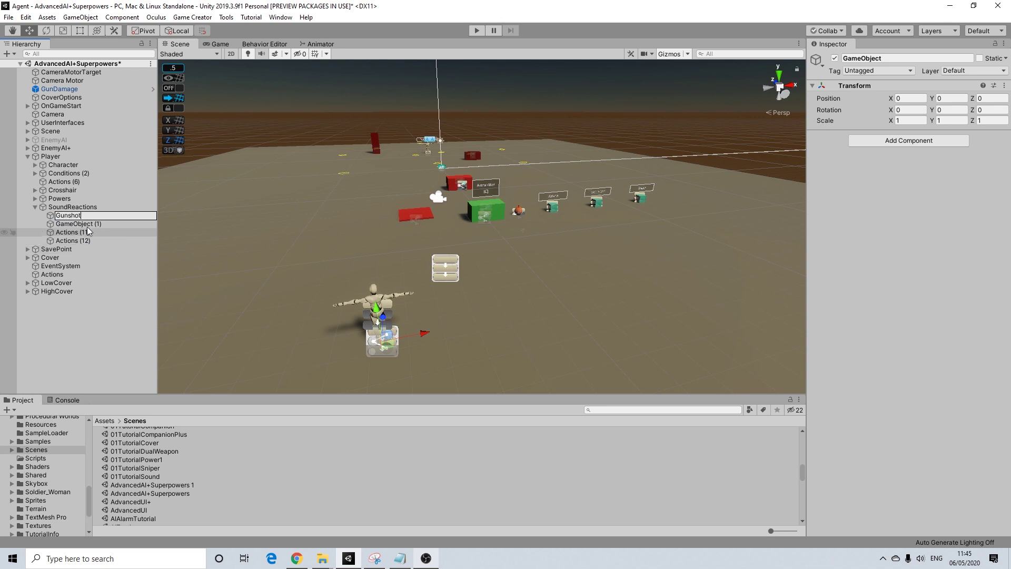
right_click(85, 226)
left_click(108, 259)
type("Footsteps")
key("Return")
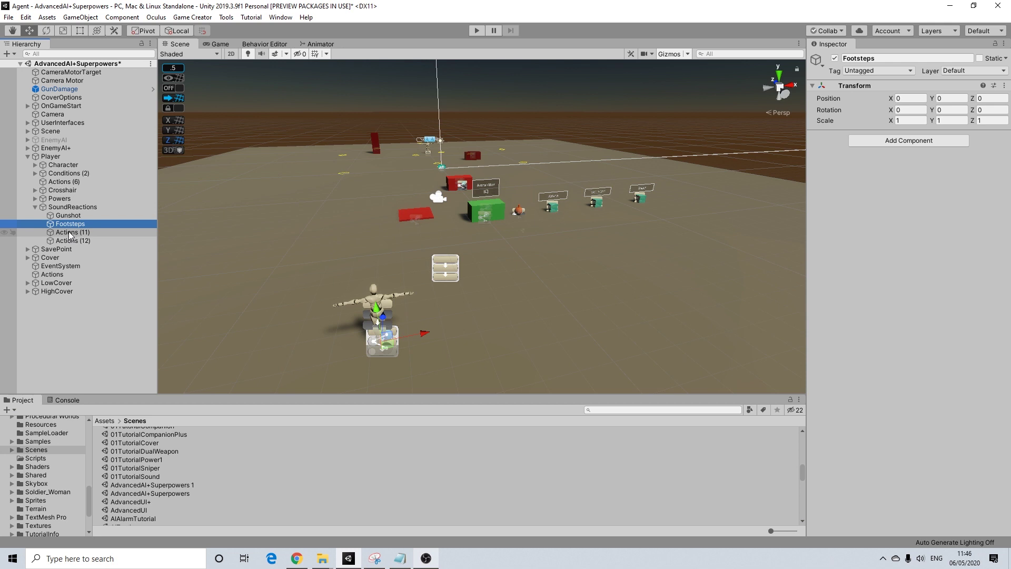
- Change the first trigger on SoundReactions to On Step and add a second Actions object to it
left_click(72, 207)
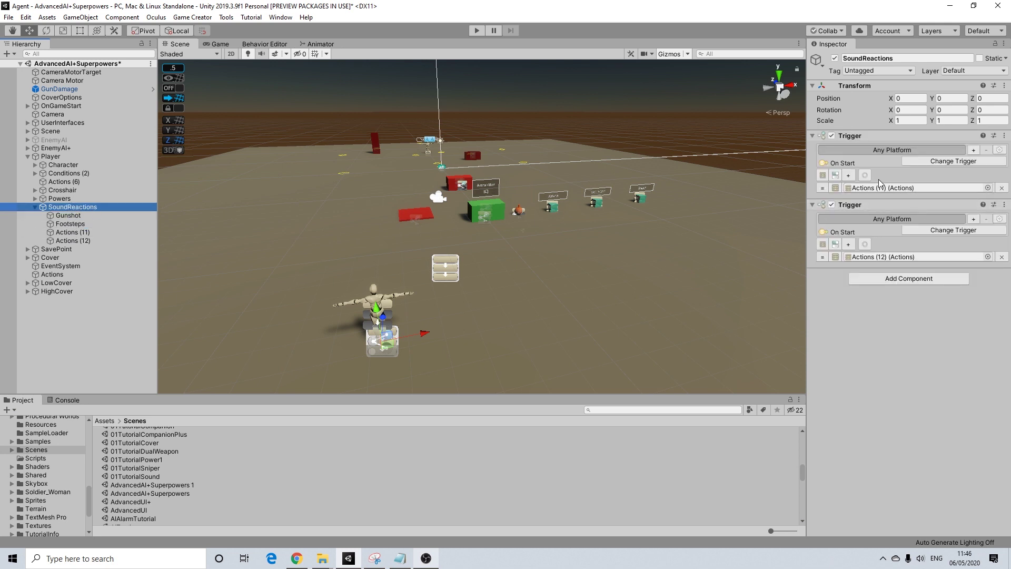
left_click(920, 162)
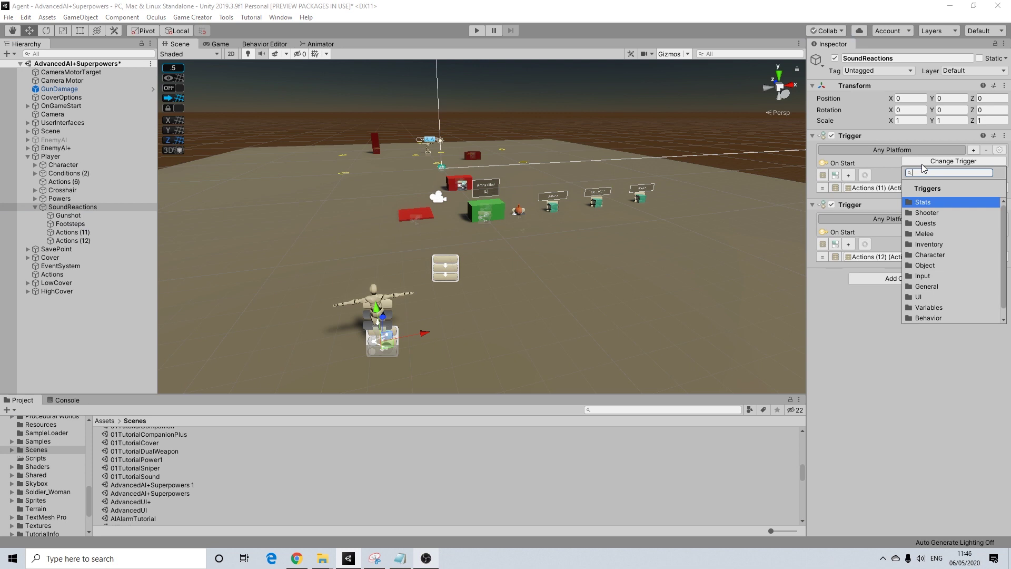
type("step")
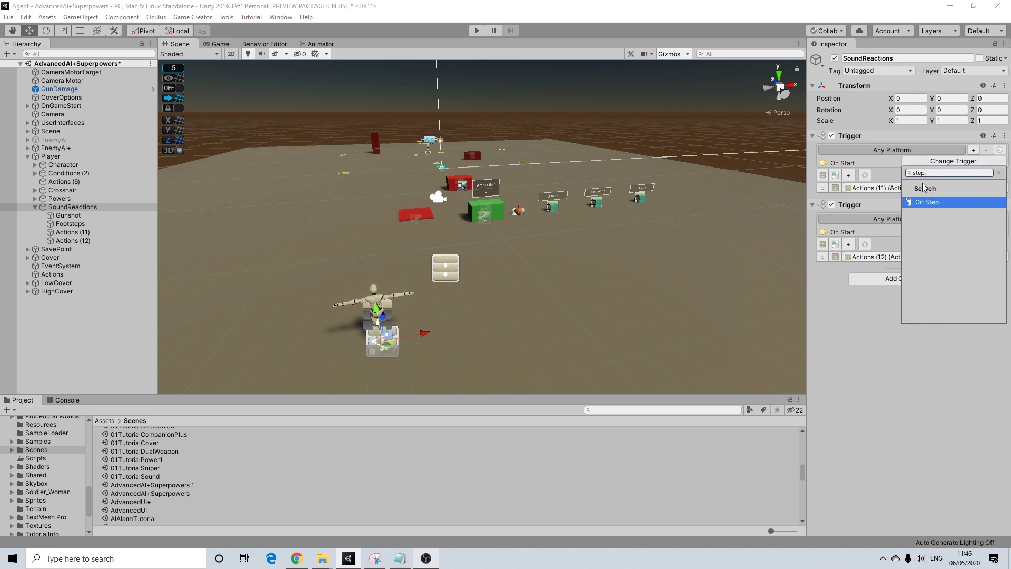
left_click(925, 204)
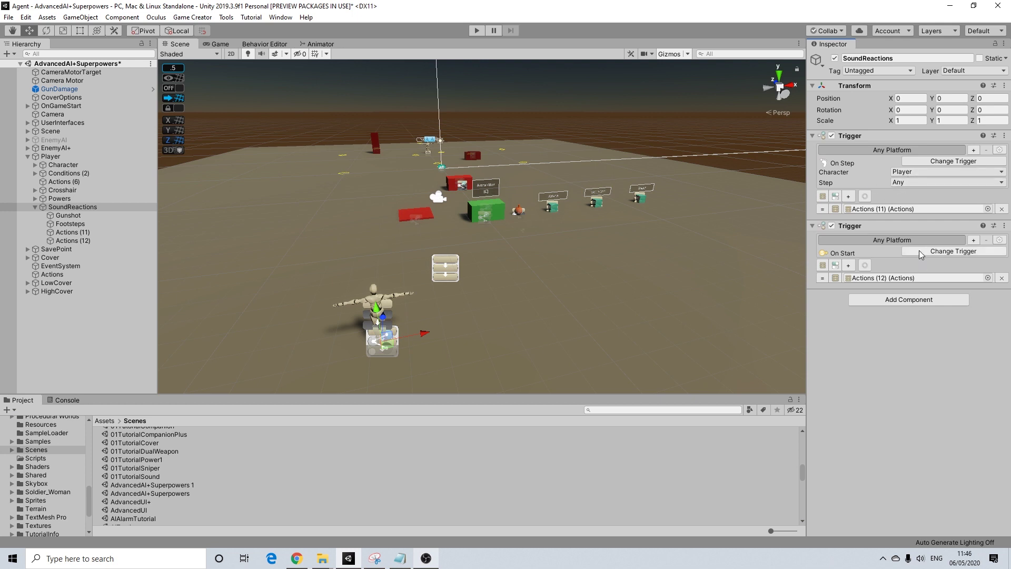
left_click(834, 197)
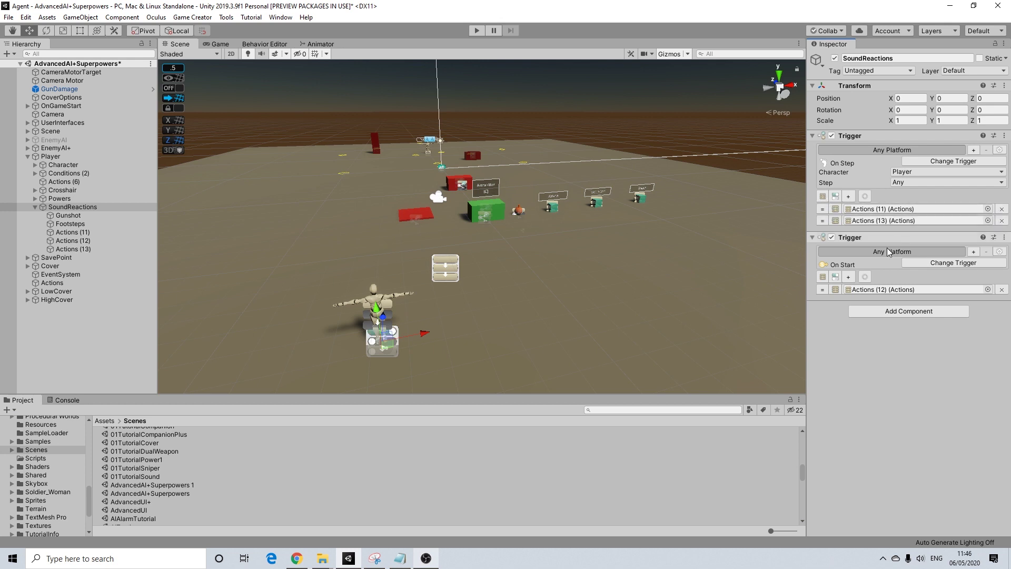
- Change the second trigger on SoundReactions to the Shooter event On Shoot
left_click(915, 263)
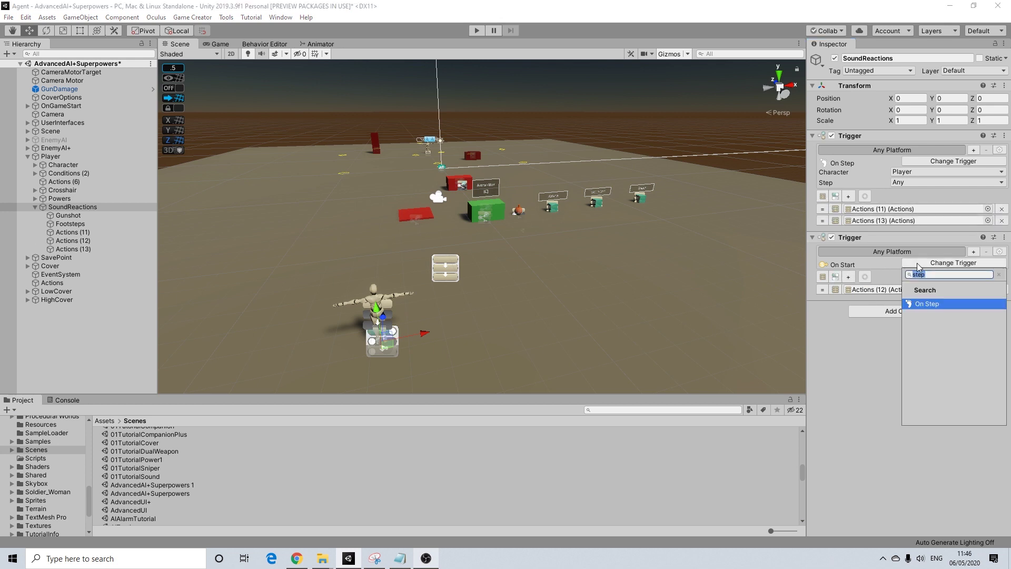
left_click(1000, 274)
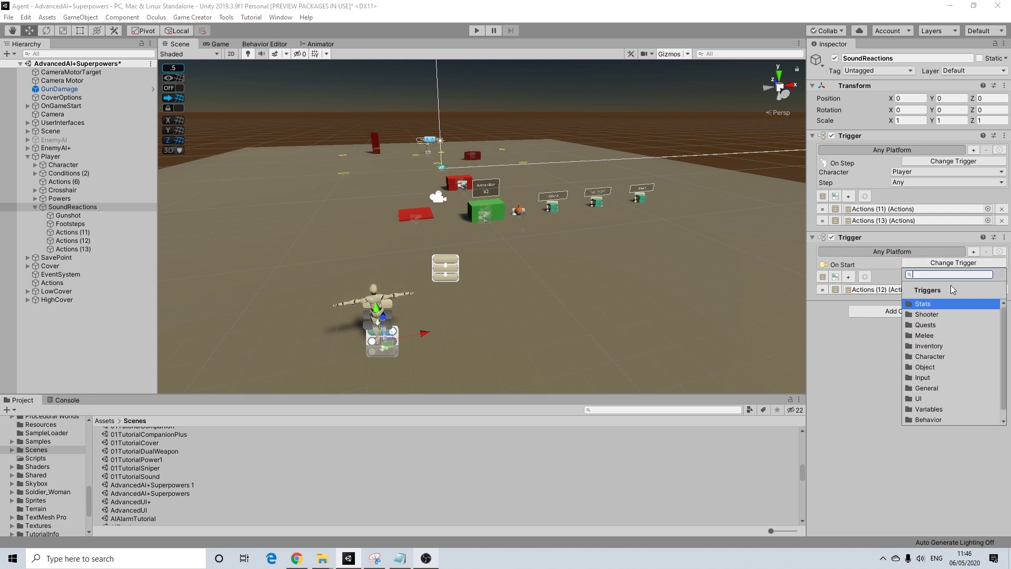
left_click(927, 314)
left_click(934, 378)
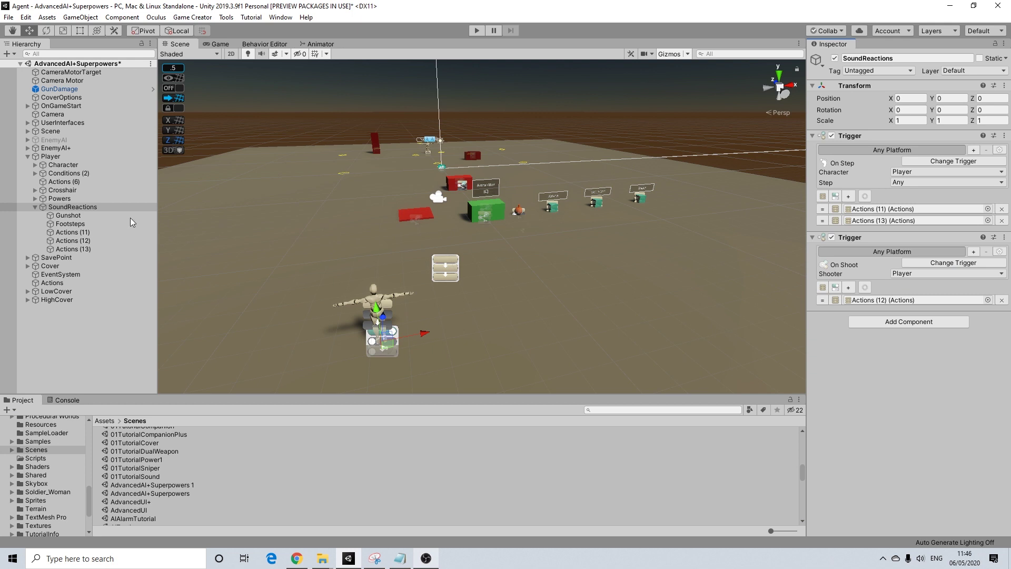
- Add a Sphere Collider component to the Gunshot object and make the collider a trigger
left_click(68, 216)
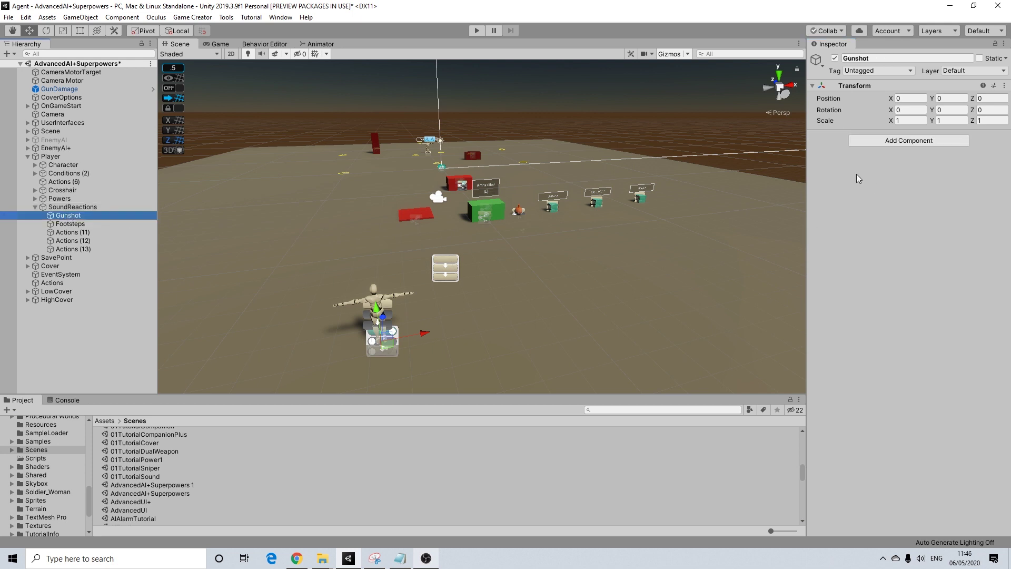
left_click(875, 141)
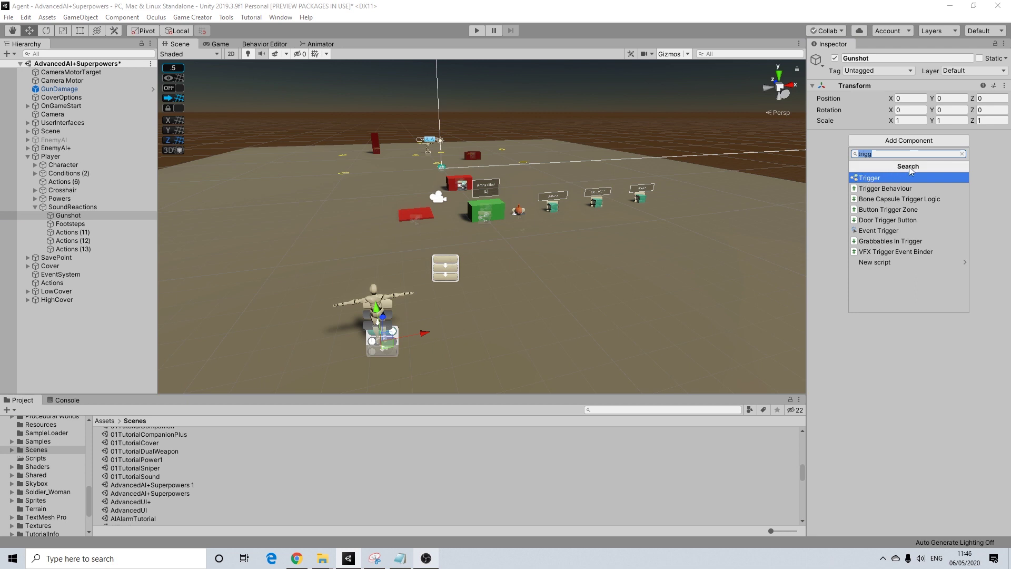
type("col")
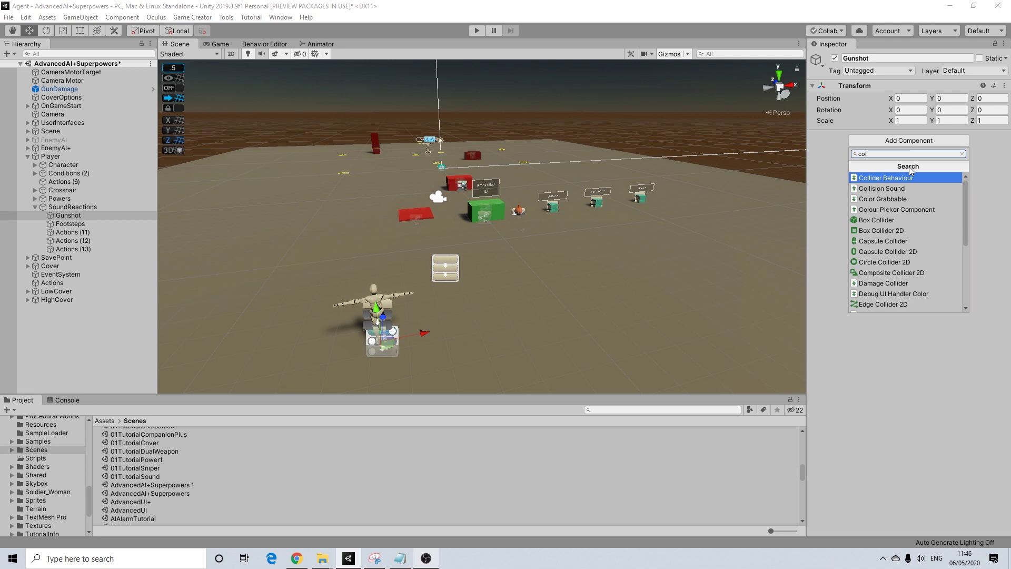
key("BackSpace")
key("BackSpace")
key("BackSpace")
type("sphe")
left_click(892, 179)
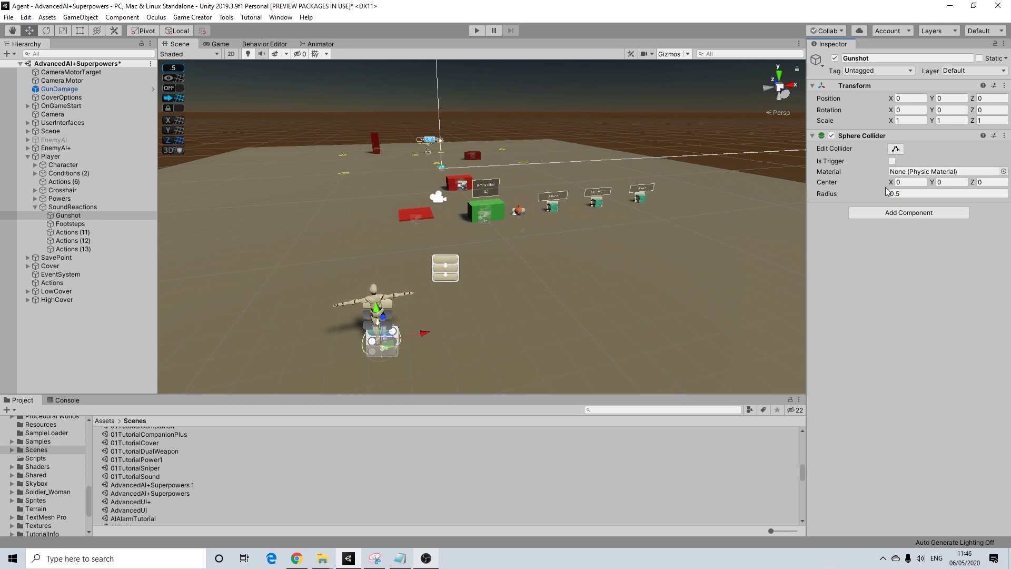
middle_click_drag(297, 317, 340, 294)
scroll(340, 294, "up", 5)
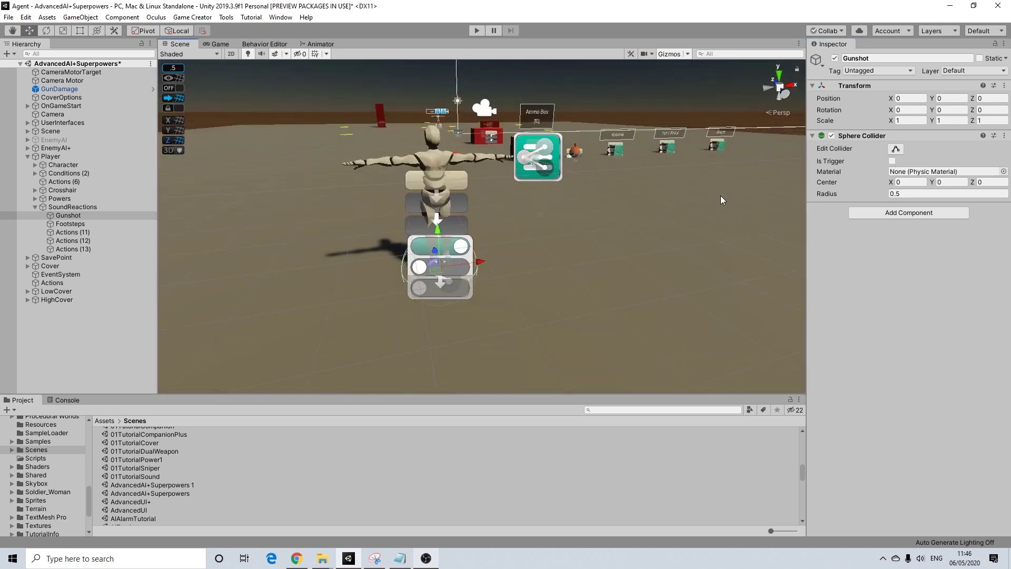
left_click(892, 160)
- Raise the Gunshot object to about Y 1.44, level with the player character's upper body
scroll(340, 229, "down", 3)
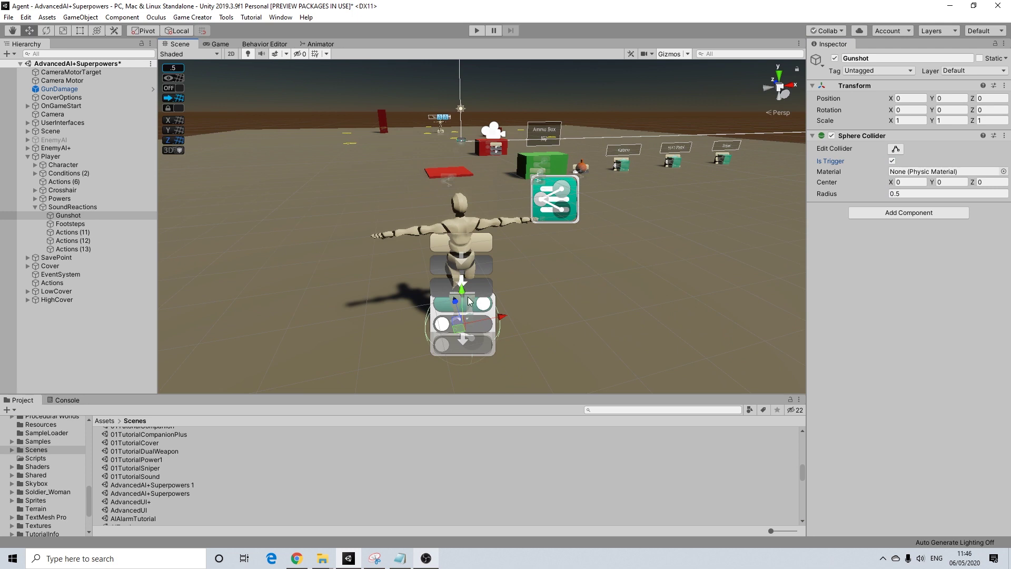
left_click_drag(469, 301, 464, 213)
mouse_move(463, 210)
middle_mouse_down()
mouse_move(452, 204)
mouse_move(463, 222)
middle_mouse_up()
left_click_drag(416, 125, 414, 126)
middle_click_drag(433, 170, 463, 223)
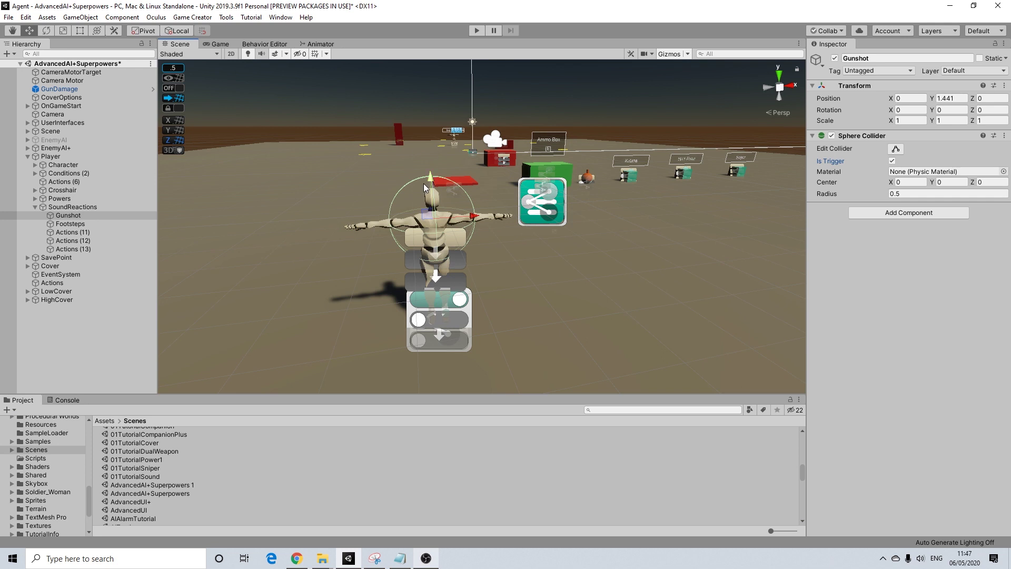
- Set the radius of Gunshot's Sphere Collider to 10 and check its reach around the player in the scene
left_click(915, 194)
type("10")
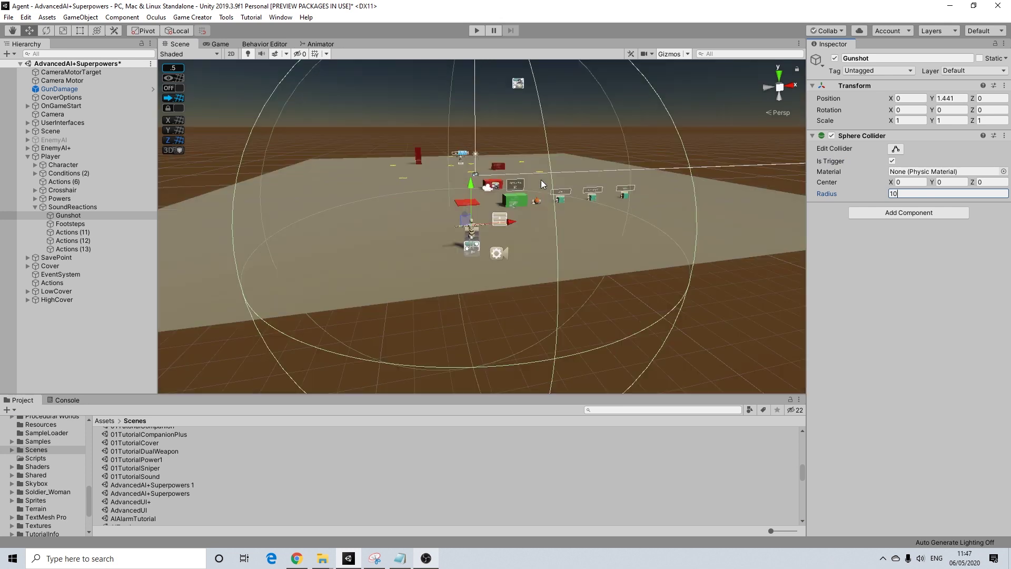
scroll(528, 183, "down", 5)
mouse_move(528, 183)
left_mouse_down("alt")
mouse_move(528, 242)
mouse_move(498, 271)
mouse_move(527, 200)
left_mouse_up("alt")
scroll(527, 201, "up", 10)
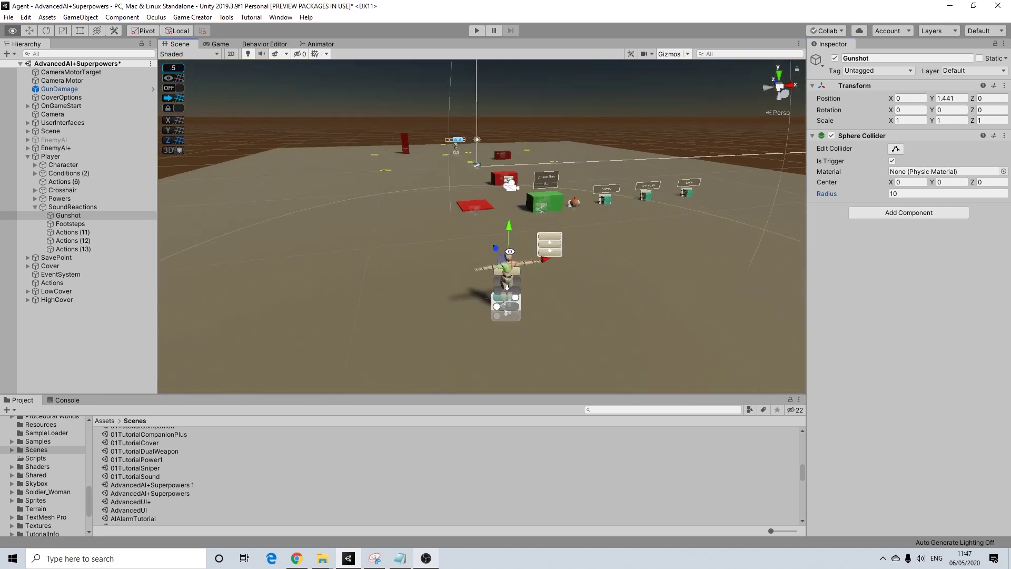
scroll(495, 251, "up", 8)
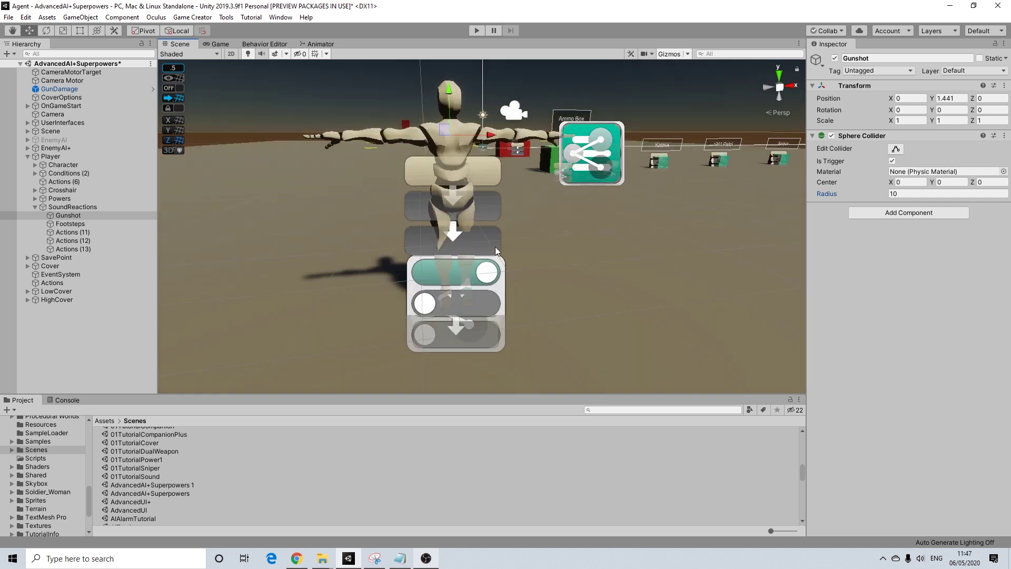
scroll(495, 252, "down", 3)
scroll(495, 252, "down", 5)
mouse_move(495, 253)
left_mouse_down("alt")
mouse_move(480, 274)
mouse_move(485, 243)
left_mouse_up("alt")
scroll(485, 248, "down", 4)
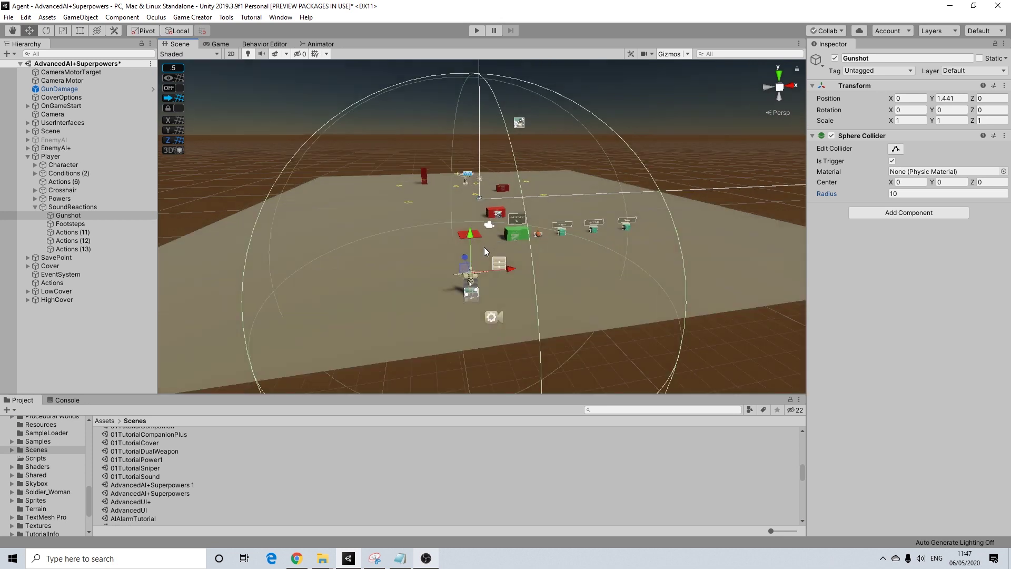
scroll(485, 256, "up", 5)
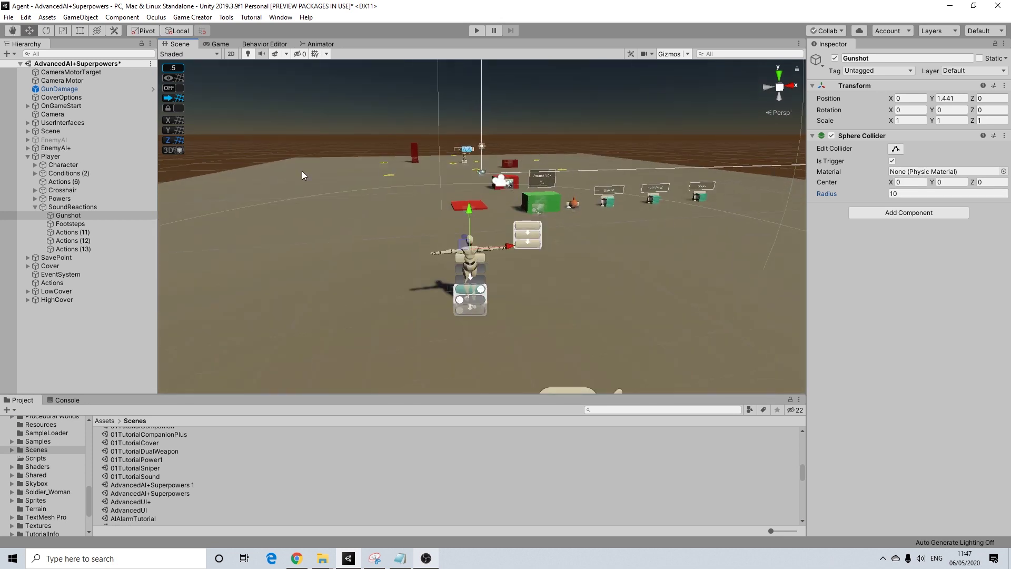
- Add a Trigger component to Gunshot, change it to On Tag Enter and set Object With Tag to Enemy
left_click(911, 213)
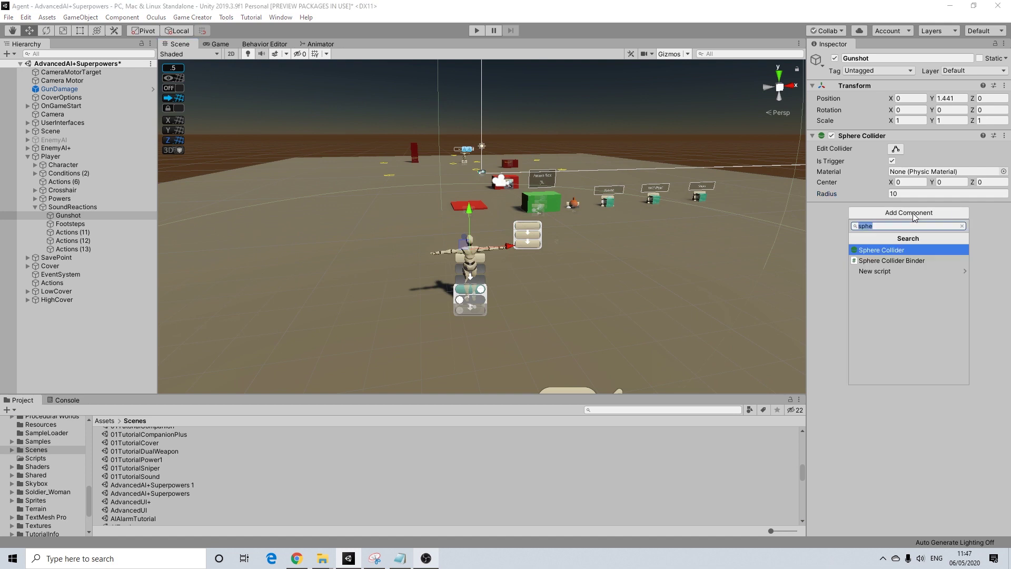
type("trigg")
left_click(870, 251)
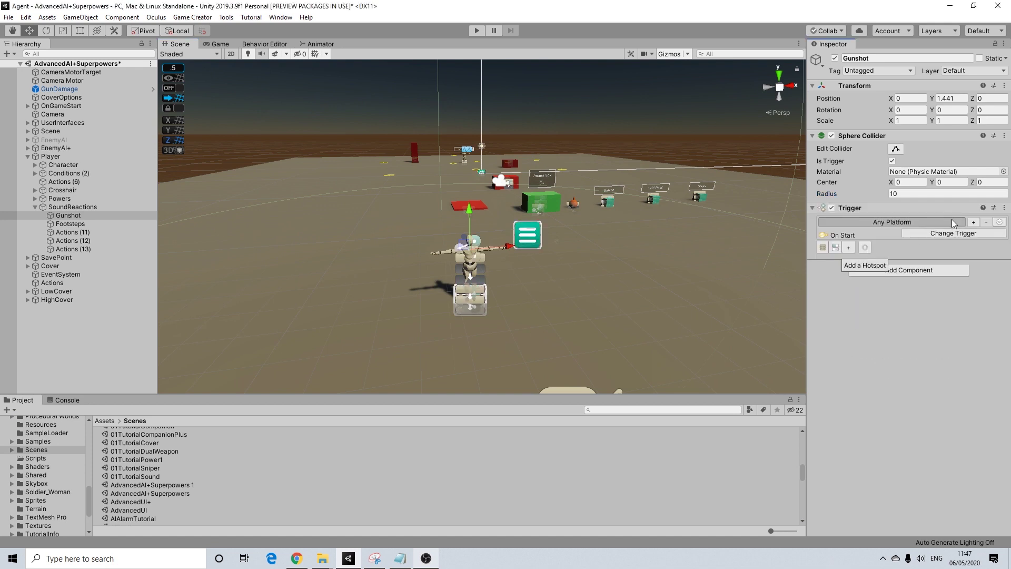
left_click(933, 237)
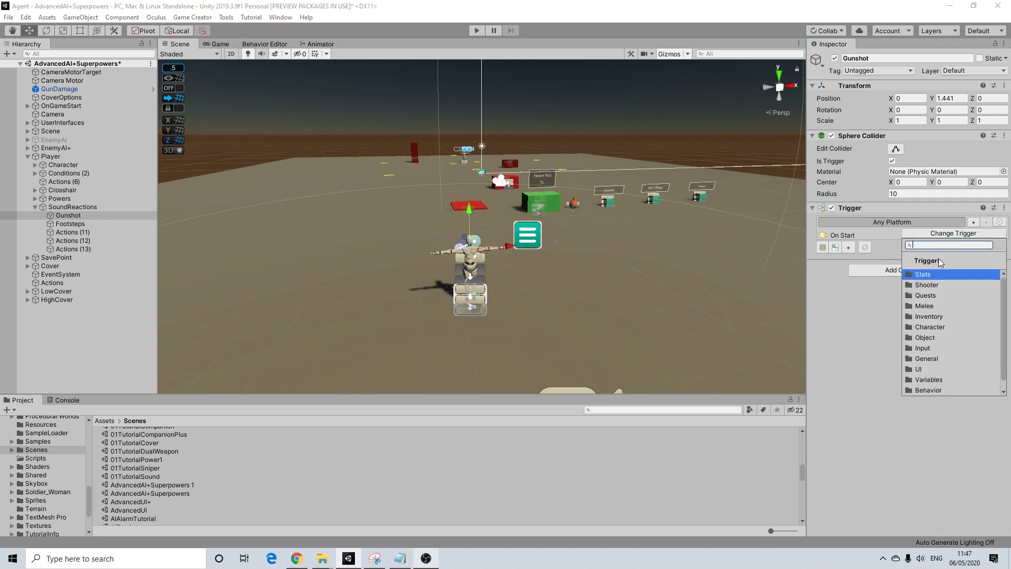
type("tag")
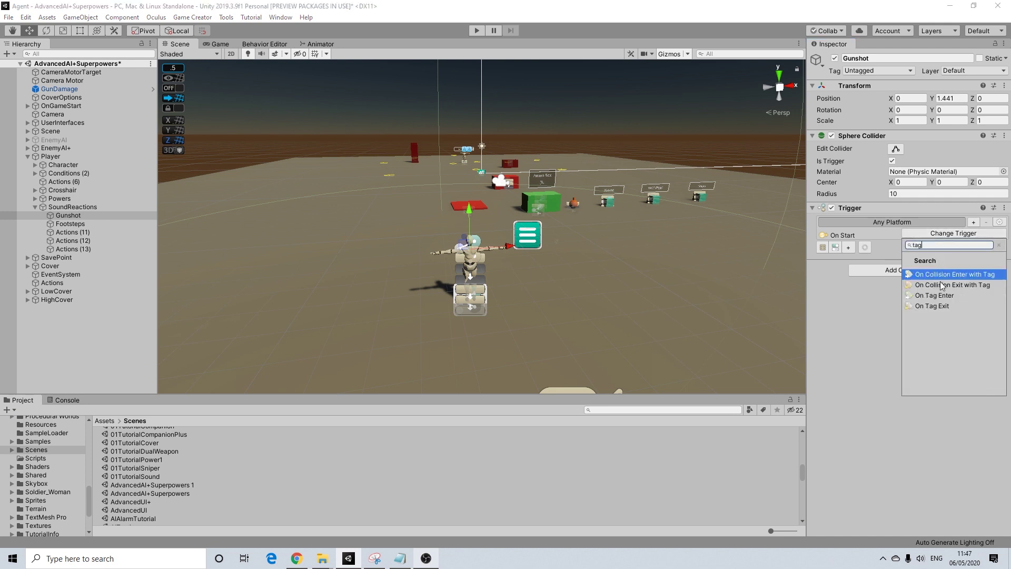
left_click(938, 296)
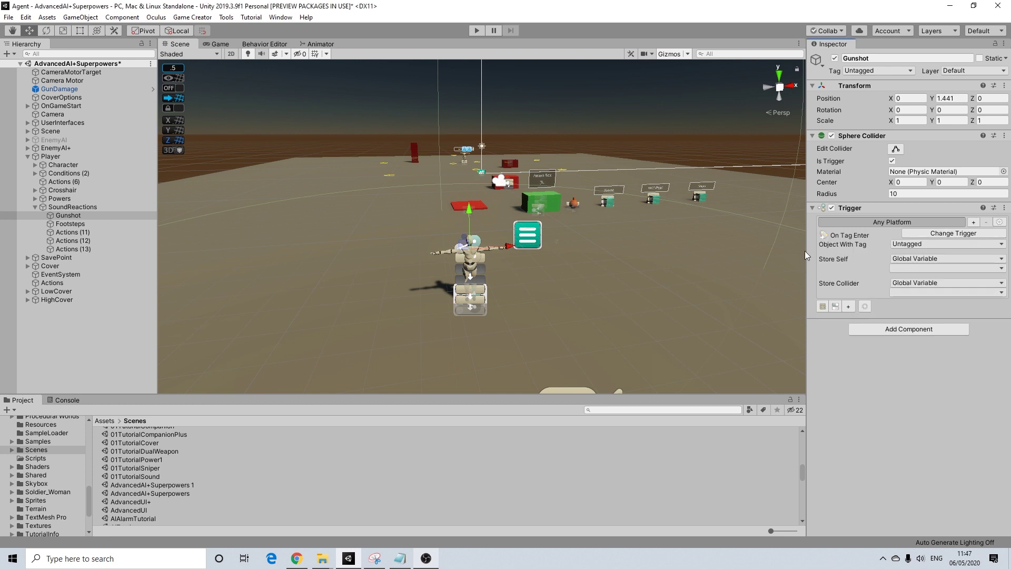
left_click(906, 245)
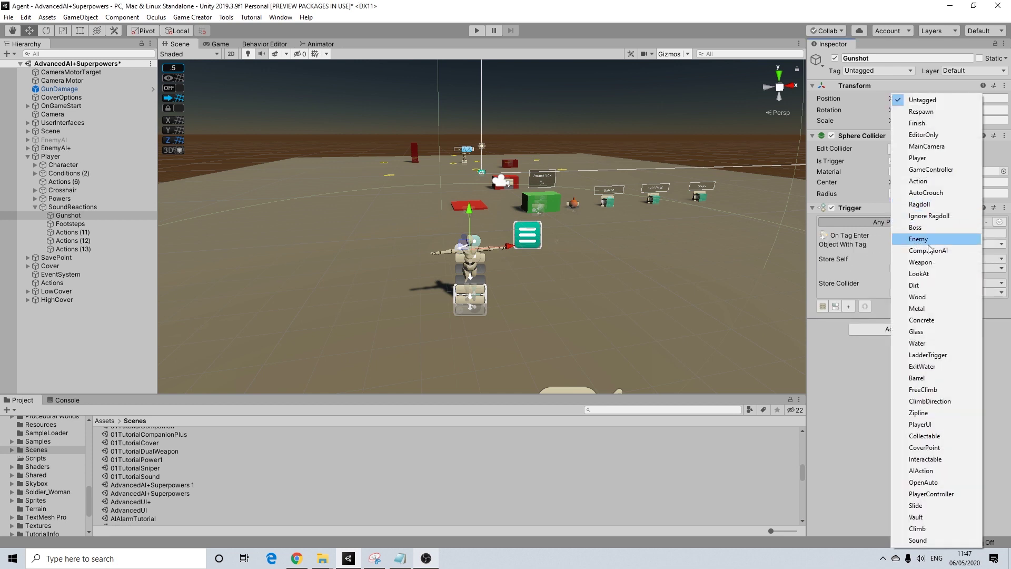
left_click(922, 239)
- Check the tags assigned to EnemyAI+ and its Character child, and return to the Gunshot object
middle_click_drag(441, 150, 476, 246)
scroll(497, 270, "up", 4)
right_click_drag(498, 271, 543, 313, "alt")
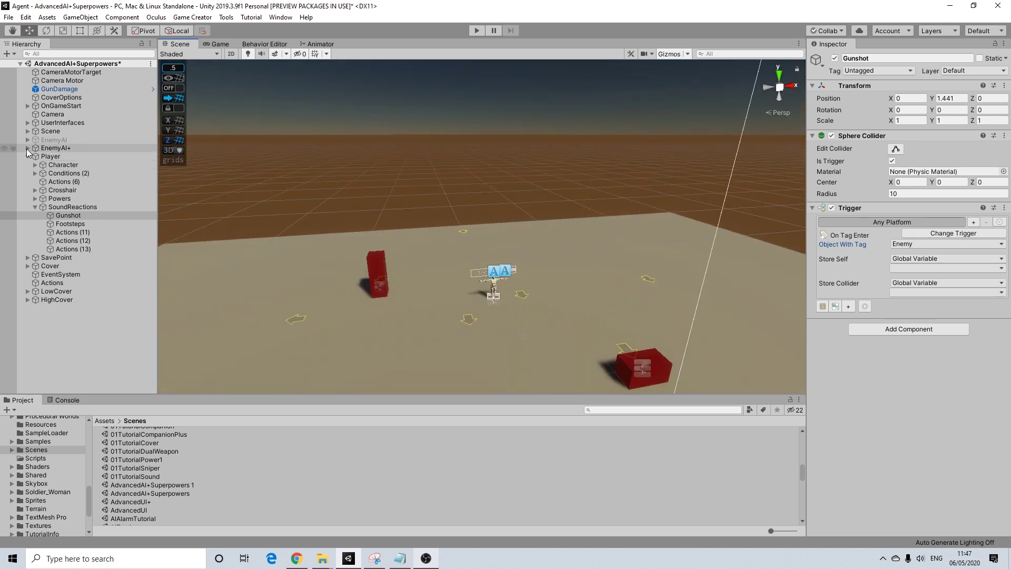
left_click(28, 148)
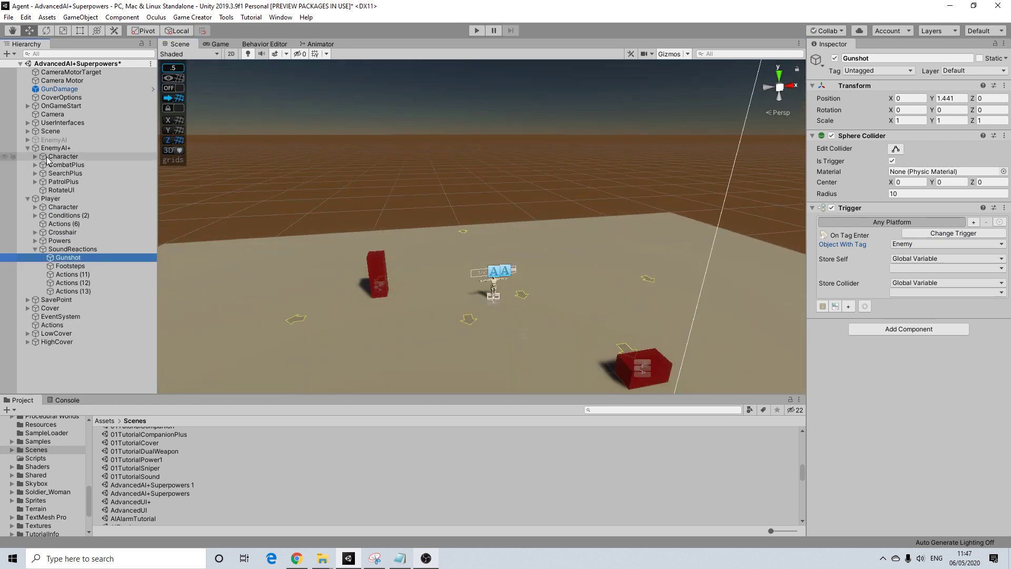
left_click(34, 157)
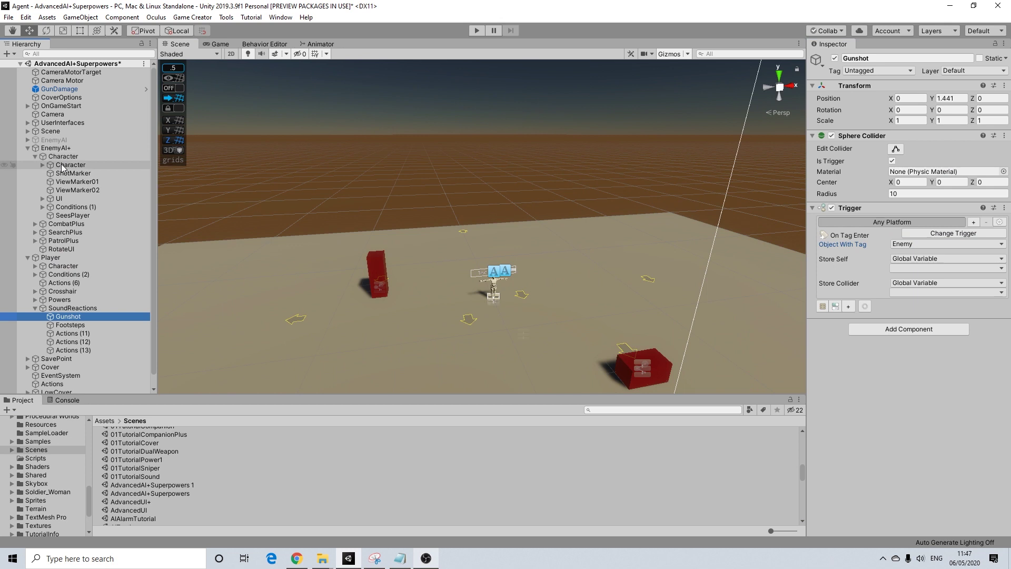
left_click(35, 156)
left_click(54, 156)
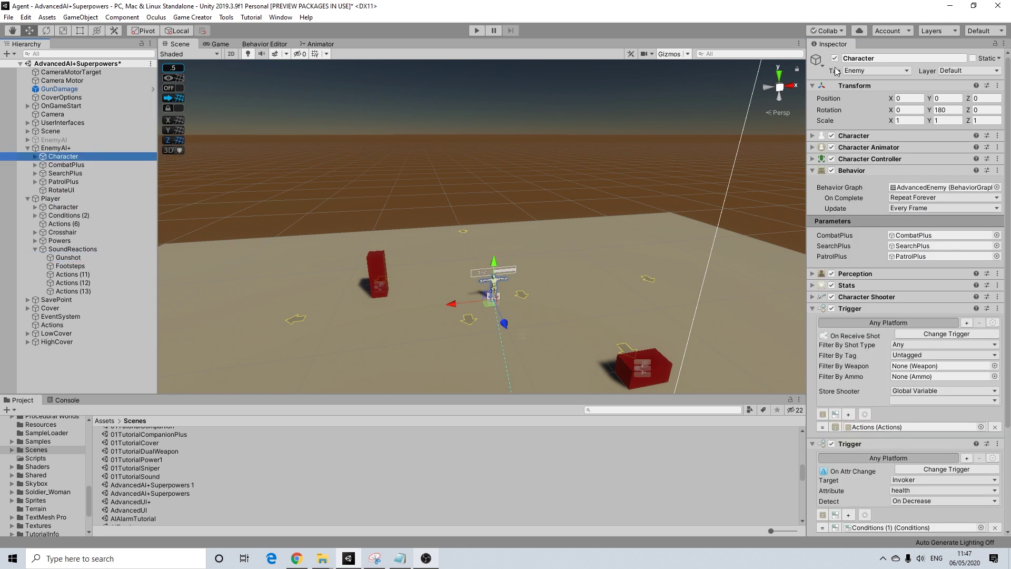
left_click(55, 148)
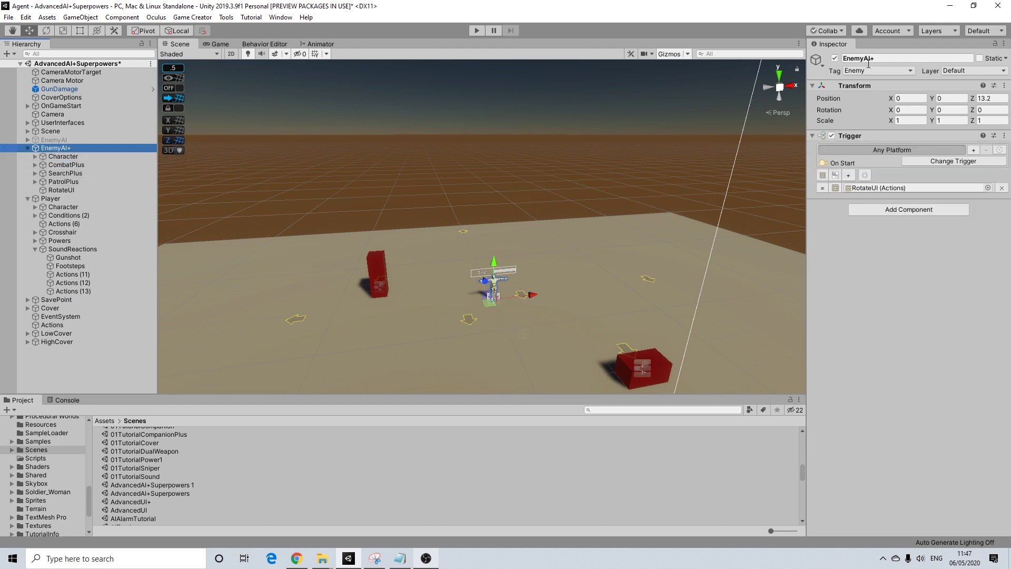
left_click(867, 71)
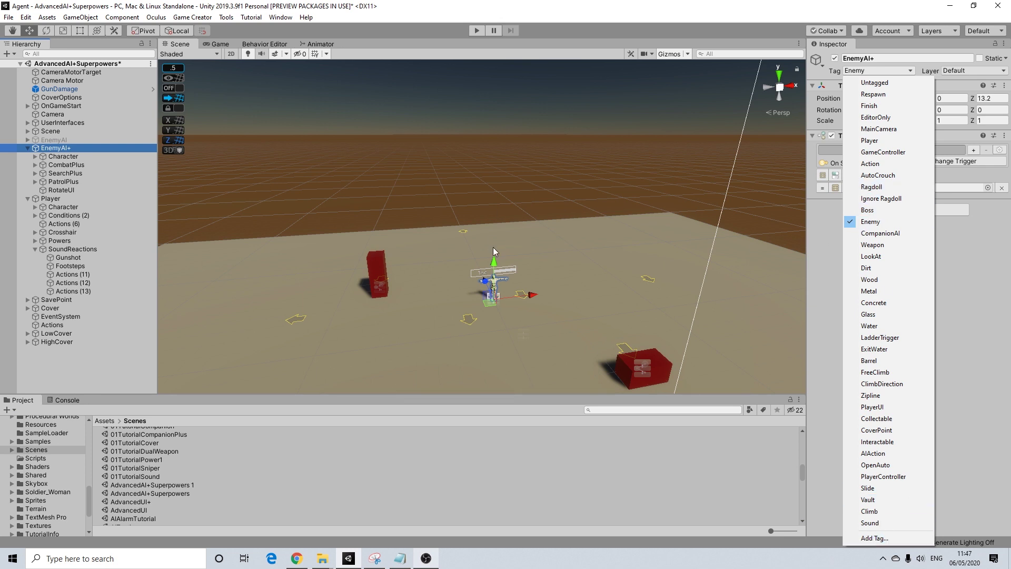
left_click(532, 257)
scroll(618, 316, "down", 10)
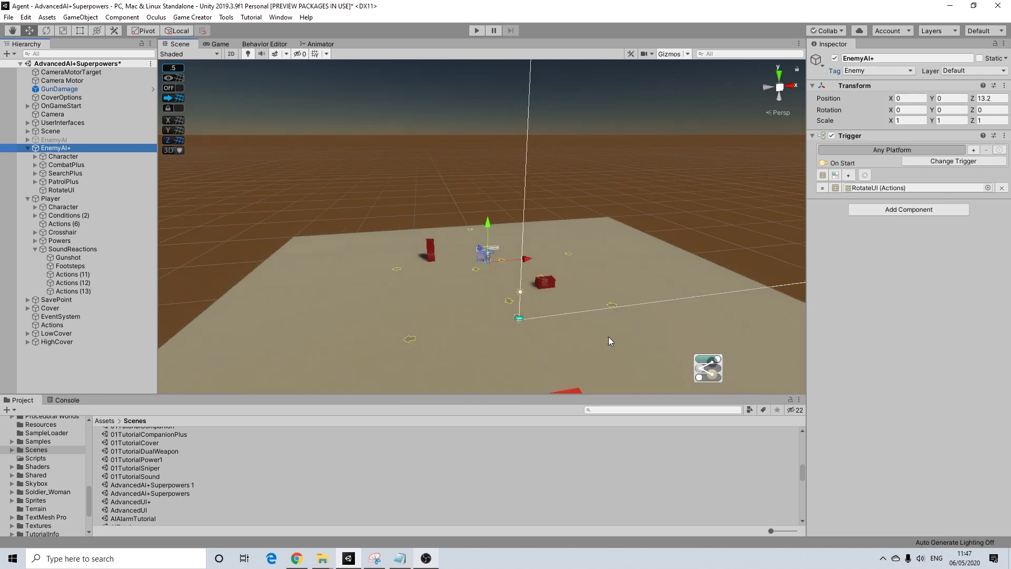
middle_click_drag(609, 348, 577, 254)
scroll(499, 264, "up", 2)
middle_click_drag(498, 265, 493, 263)
scroll(474, 256, "up", 2)
left_click(68, 257)
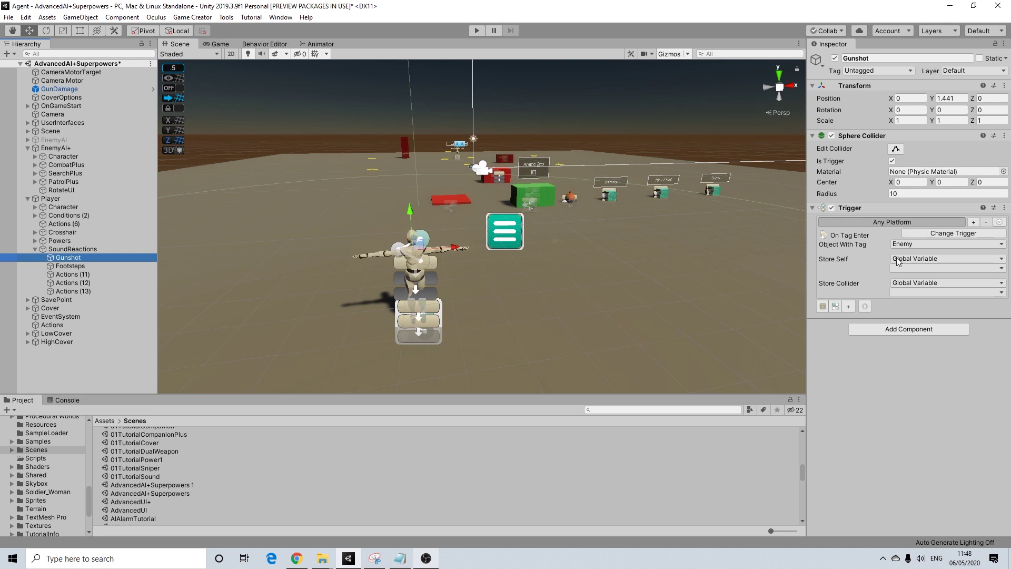
middle_click_drag(405, 263, 347, 261)
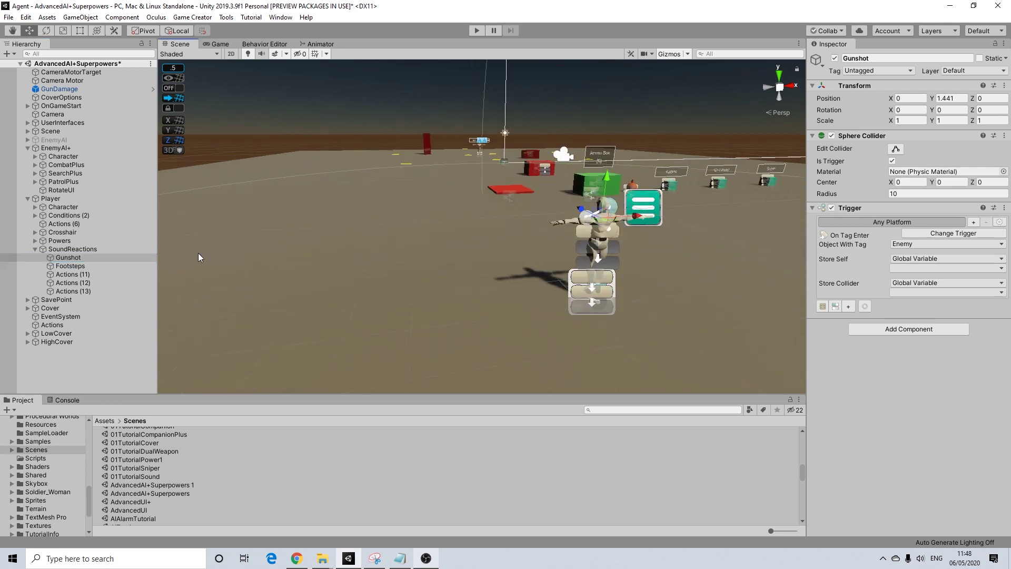
- Add a Sphere Collider component to the Footsteps object
left_click(70, 266)
middle_click_drag(673, 261, 535, 265)
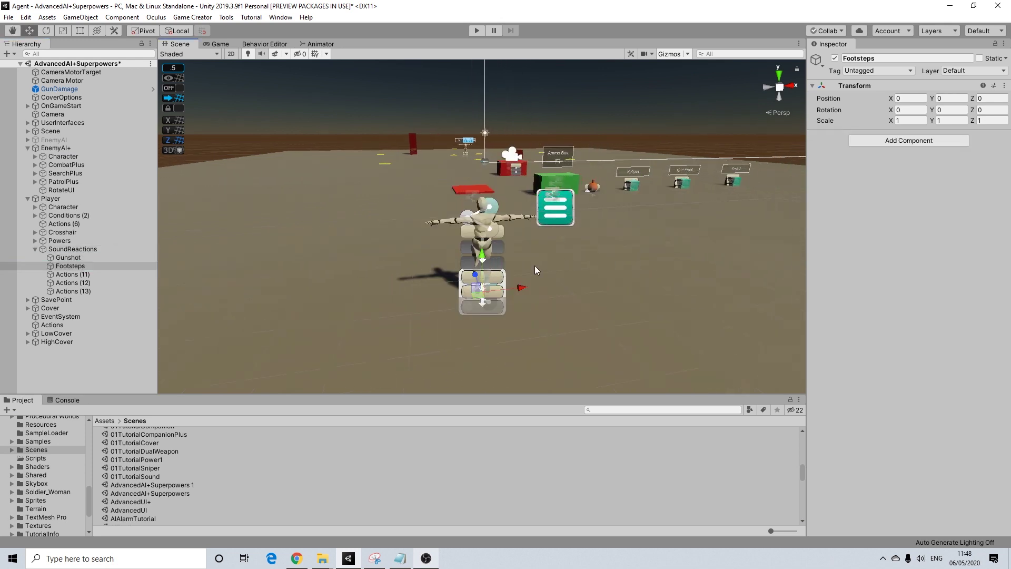
left_click(895, 139)
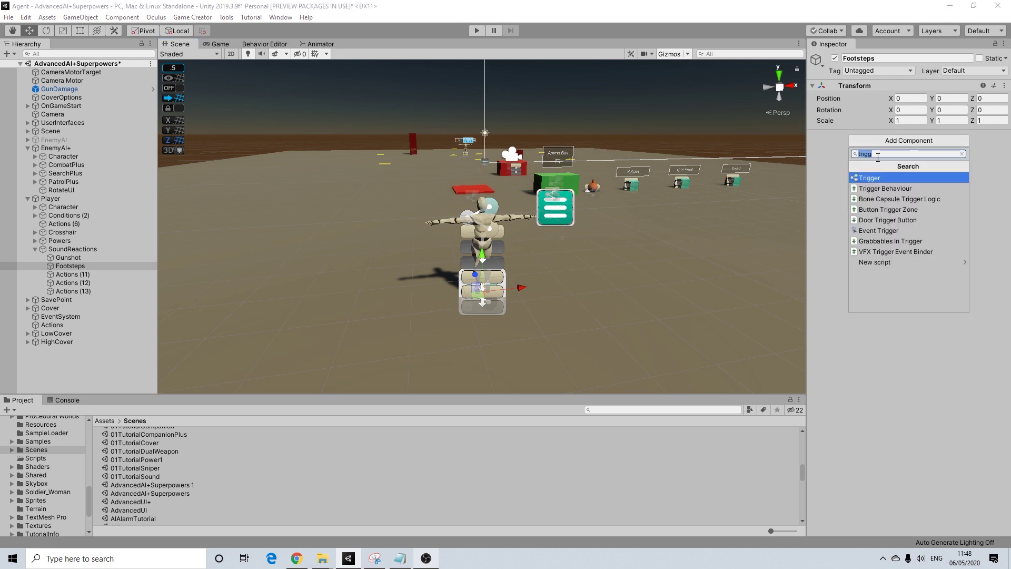
type("sph")
left_click(896, 179)
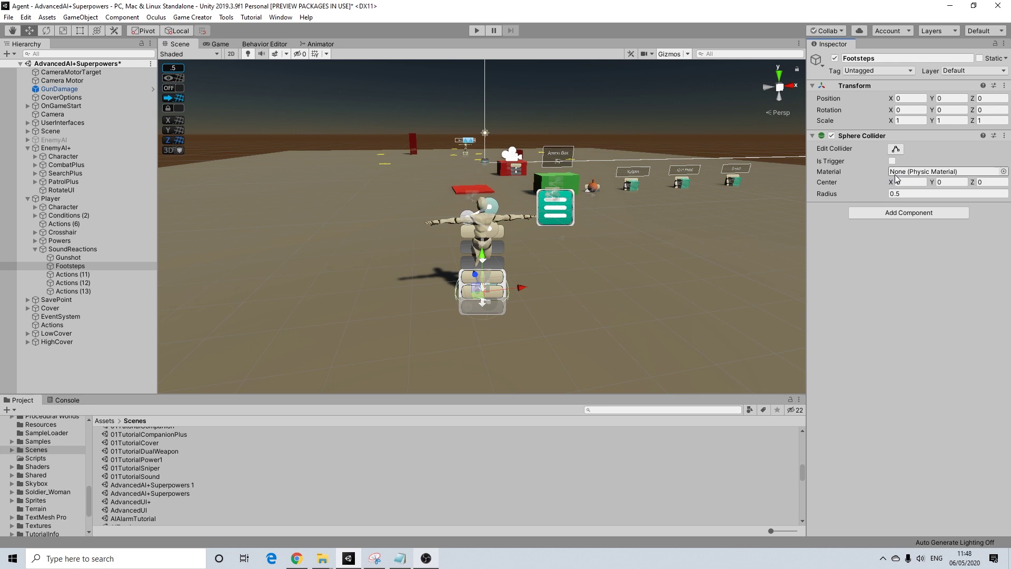
- Set the radius of Footsteps' Sphere Collider to 2 and check its extent around the player
left_click(907, 194)
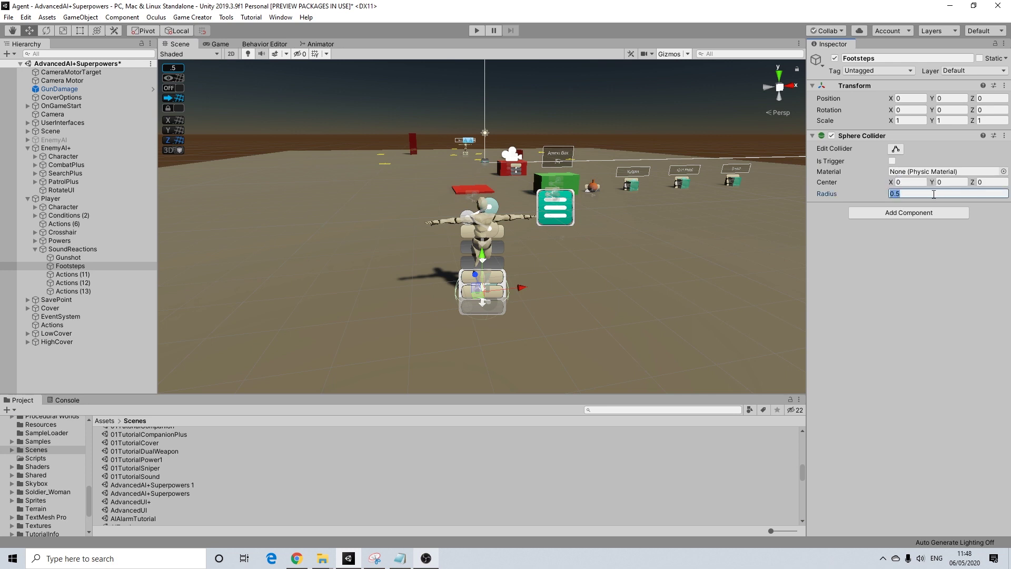
type("2")
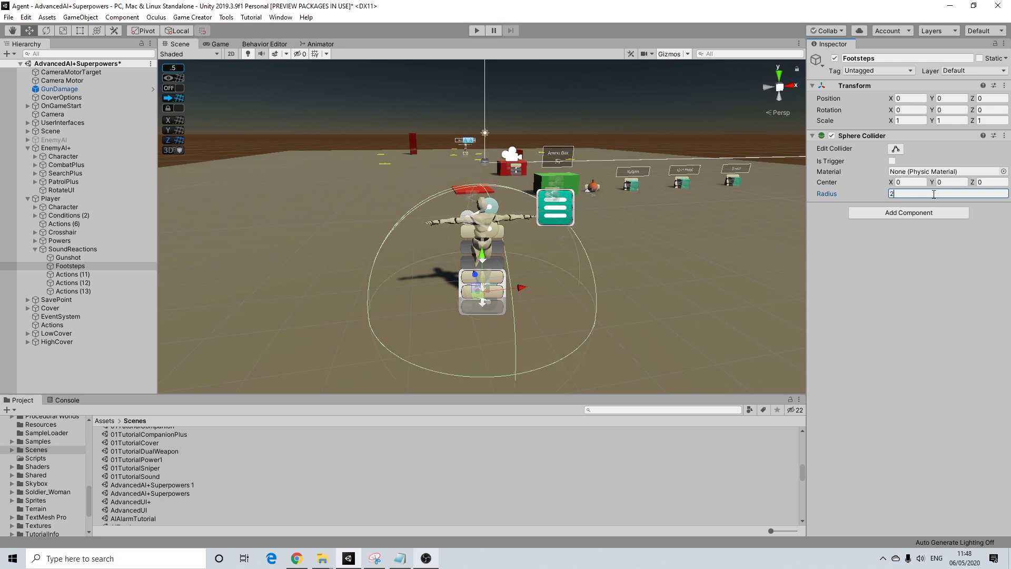
scroll(559, 266, "up", 3)
scroll(560, 266, "down", 3)
mouse_move(506, 261)
left_mouse_down("alt")
mouse_move(548, 269)
mouse_move(521, 268)
left_mouse_up("alt")
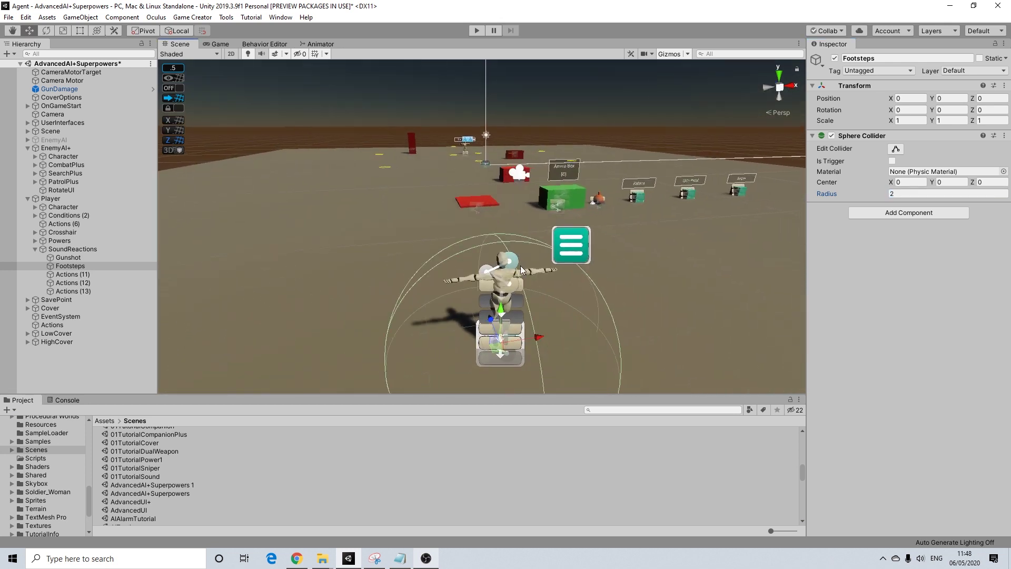
middle_click_drag(527, 276, 525, 272)
left_click_drag(526, 273, 515, 274)
scroll(542, 266, "up", 3)
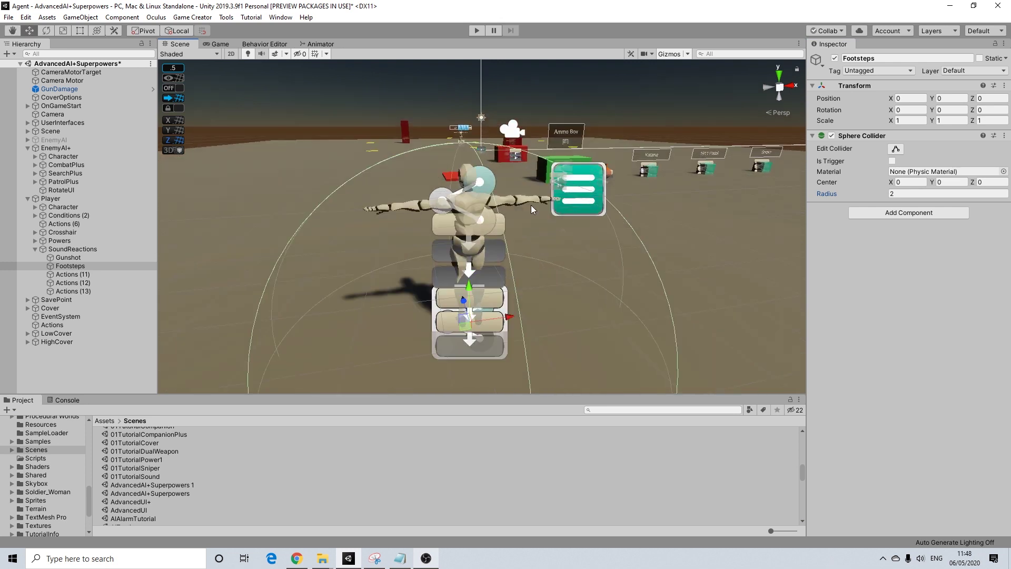
- Add a Trigger component to Footsteps, change it to On Tag Enter and set Object With Tag to Enemy
left_click(883, 213)
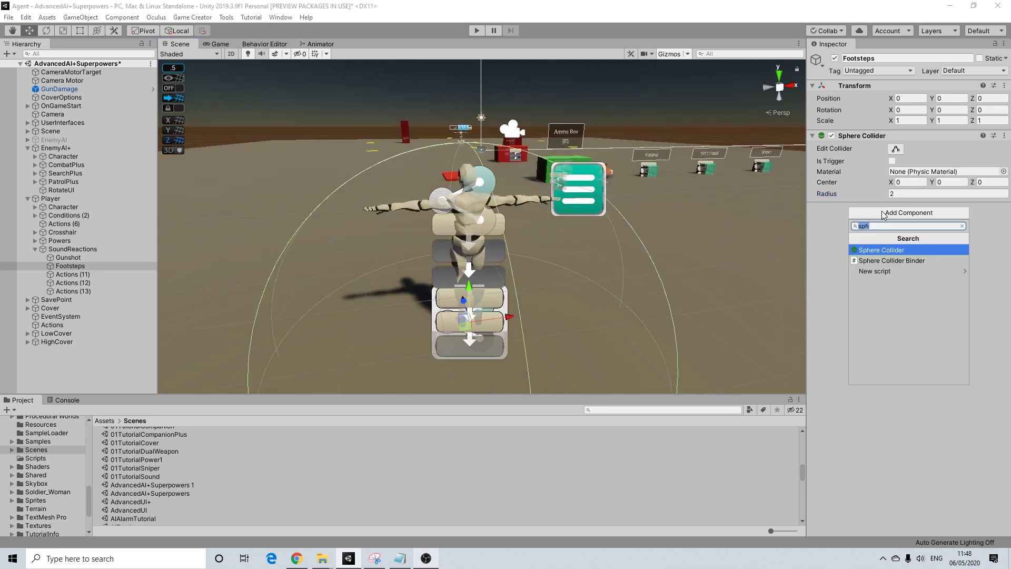
type("trigger")
left_click(882, 250)
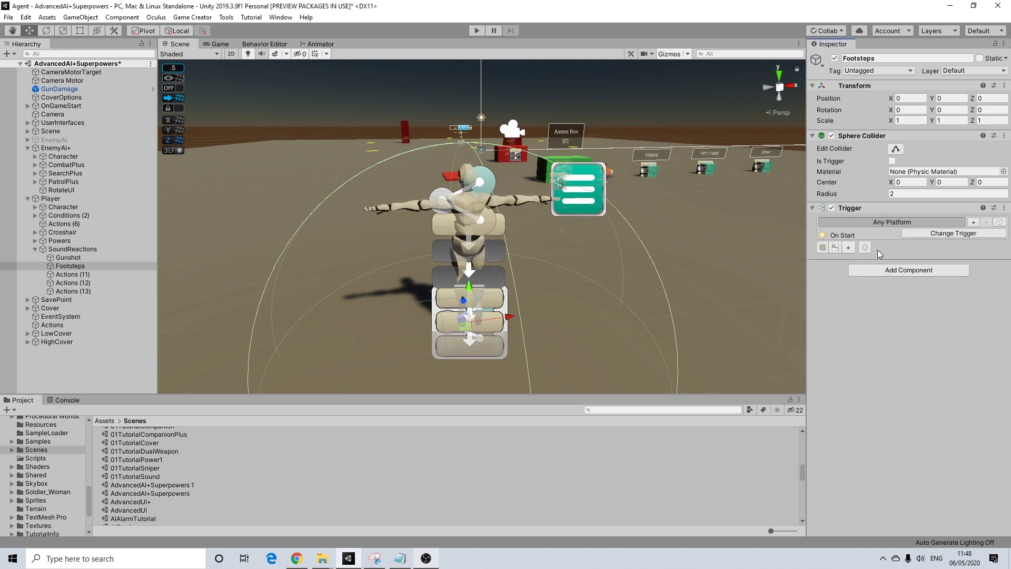
left_click(937, 234)
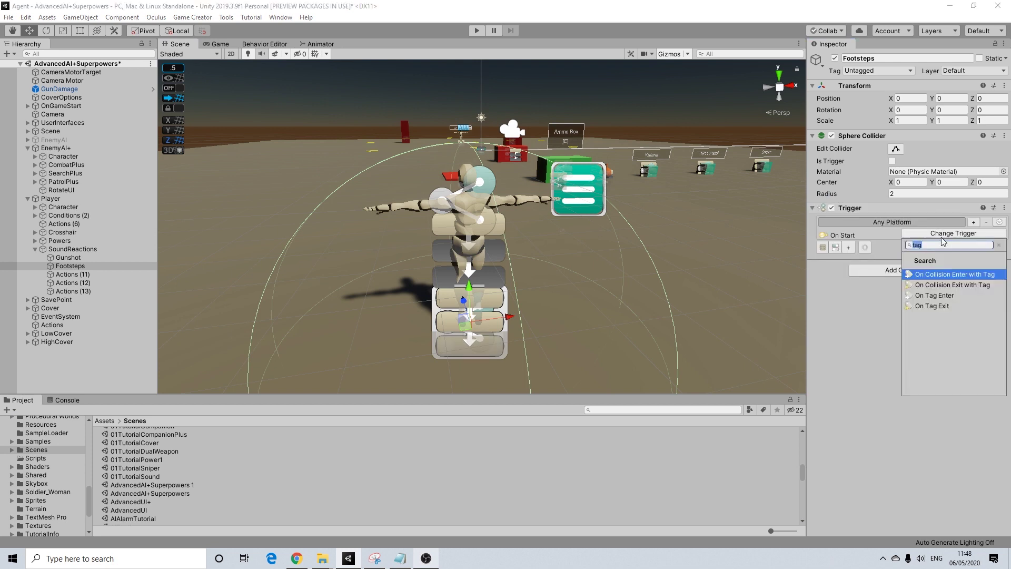
left_click(936, 296)
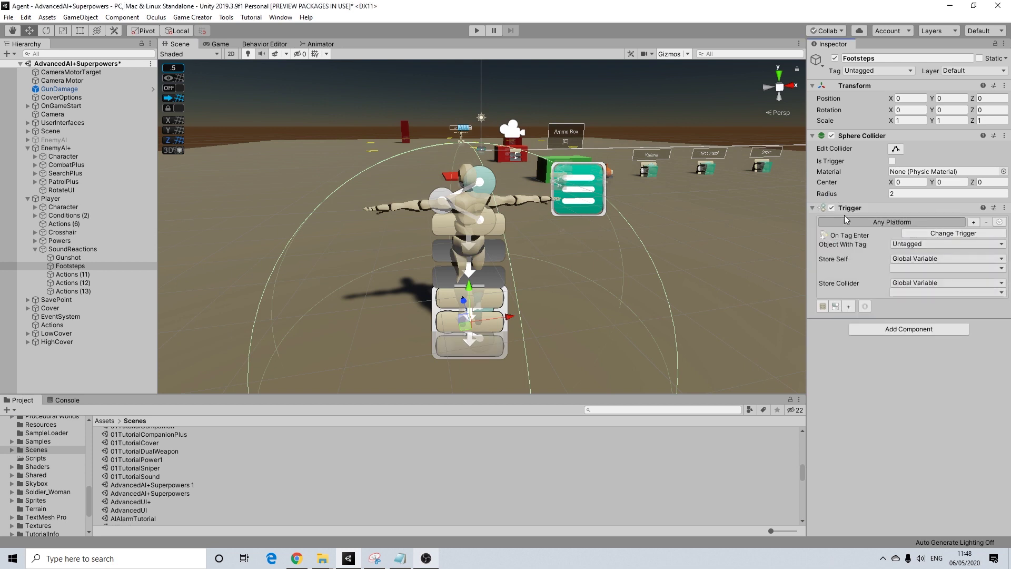
left_click(906, 245)
left_click(919, 239)
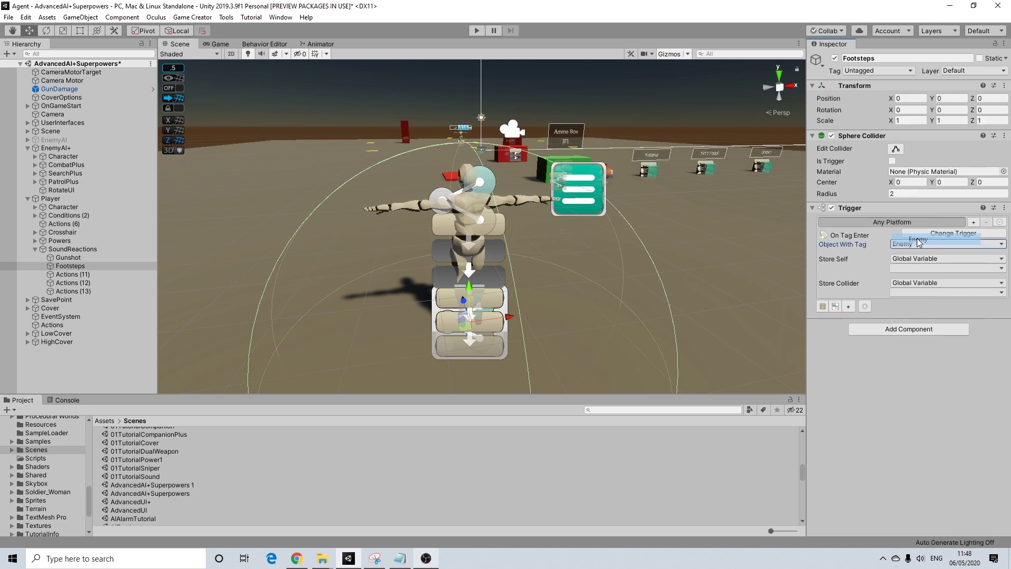
scroll(552, 216, "down", 5)
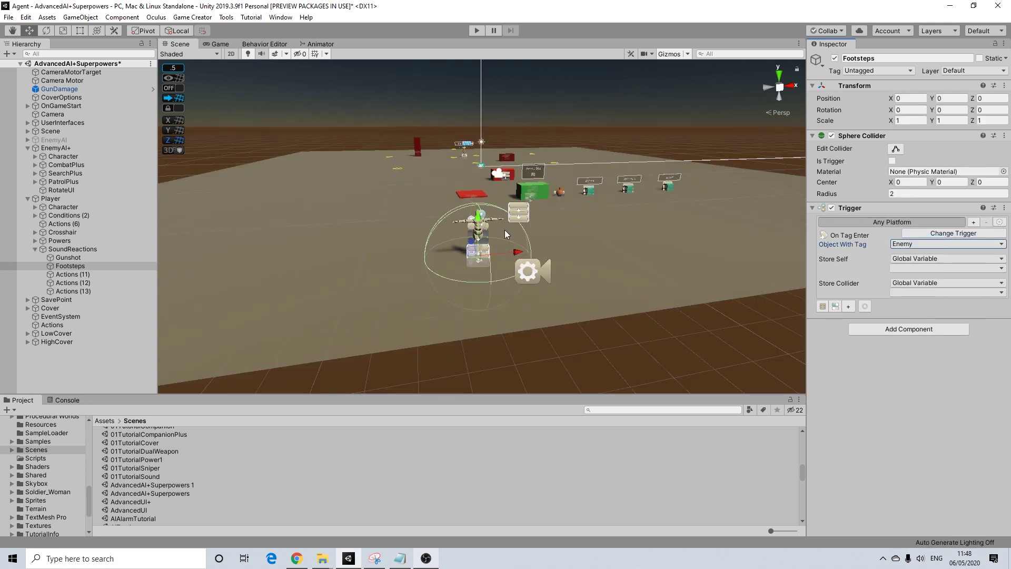
scroll(504, 229, "up", 2)
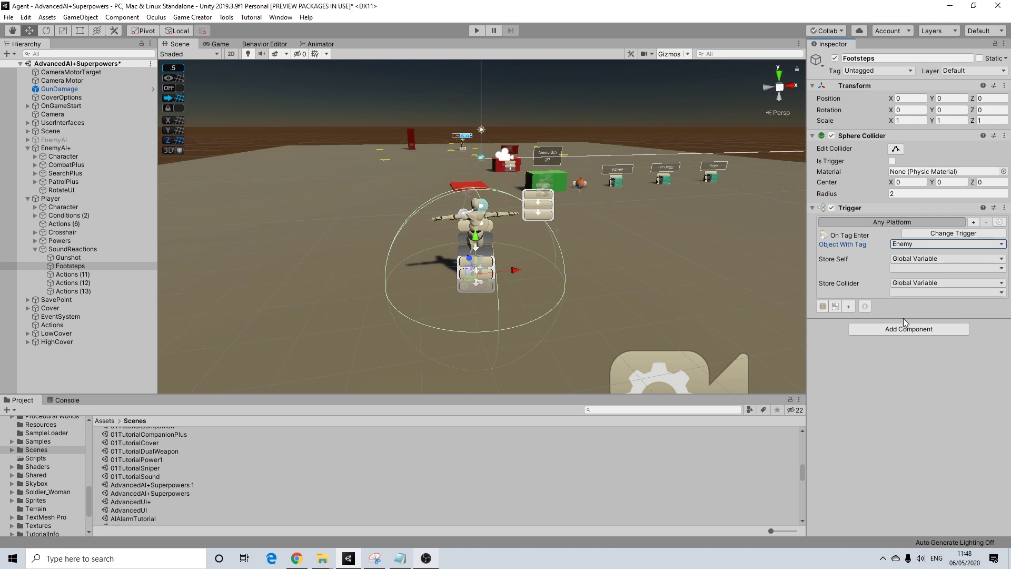
left_click(954, 233)
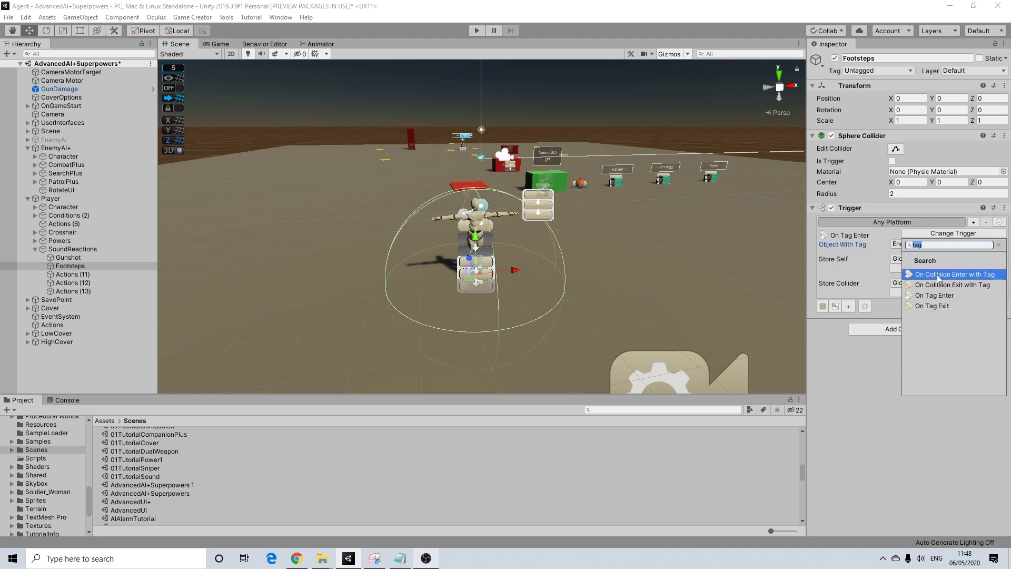
left_click(861, 386)
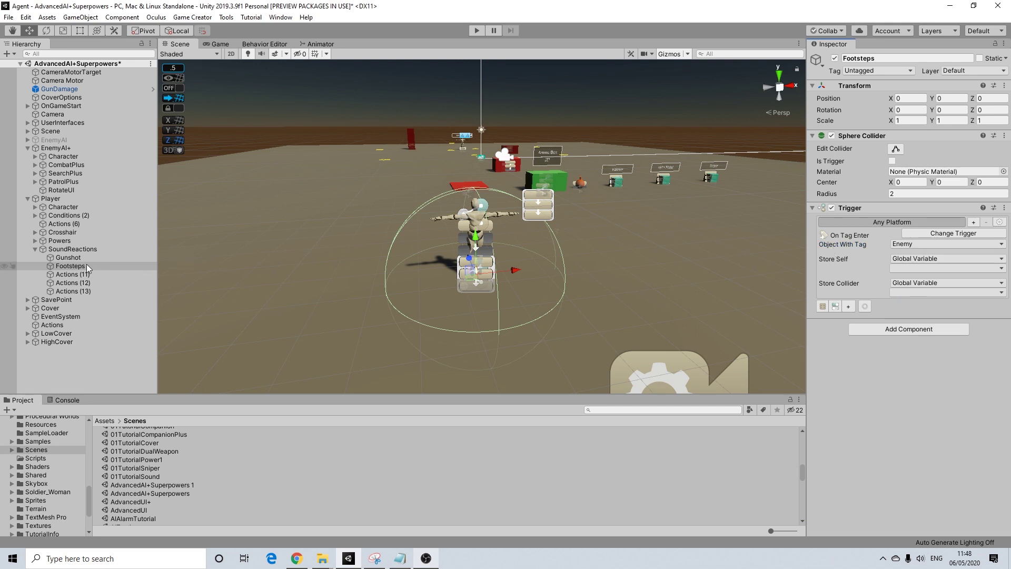
- Create a new Actions object on both the Gunshot and Footsteps triggers, and expand both objects in the Hierarchy
left_click(79, 258)
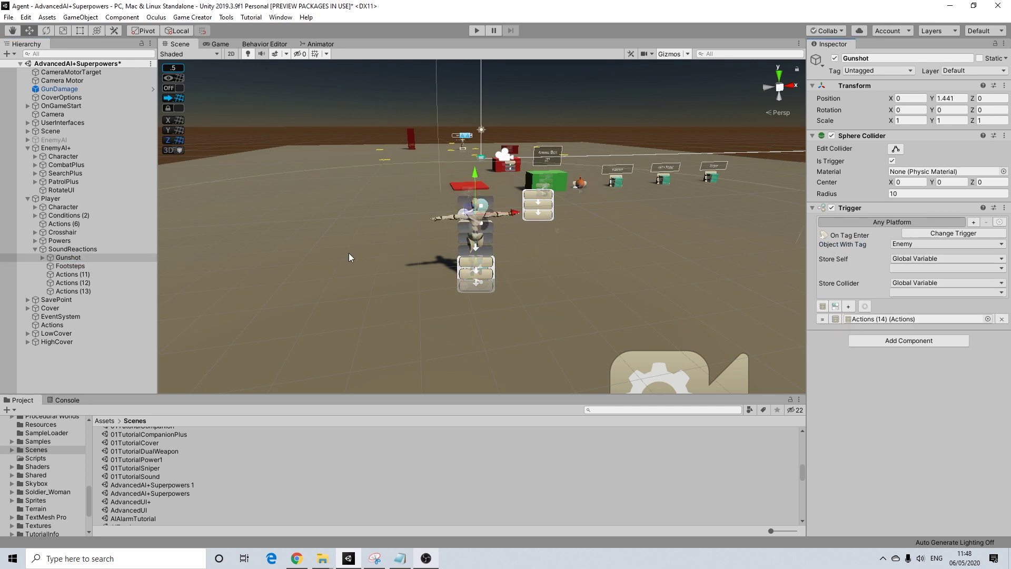
left_click(70, 266)
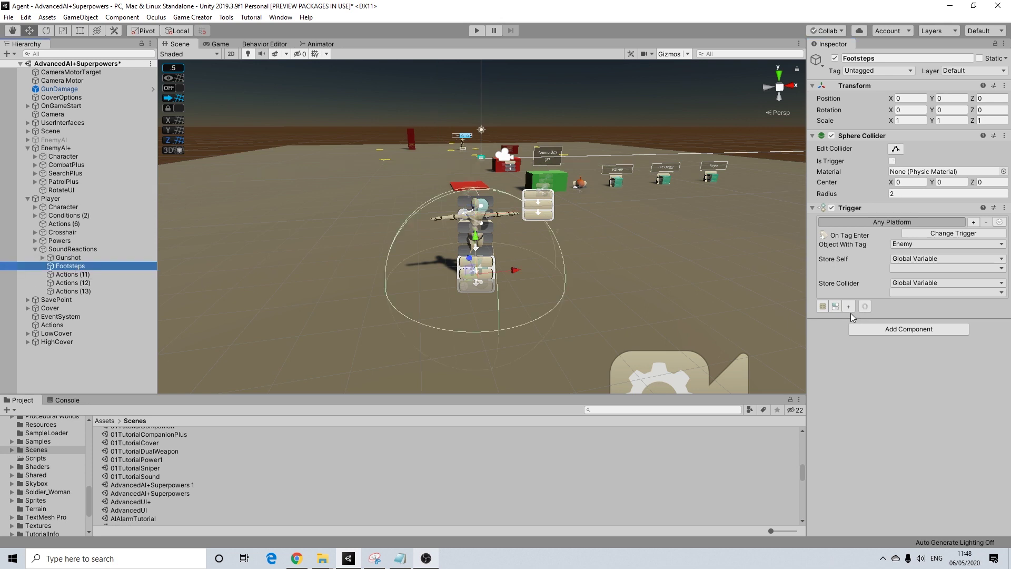
left_click(822, 307)
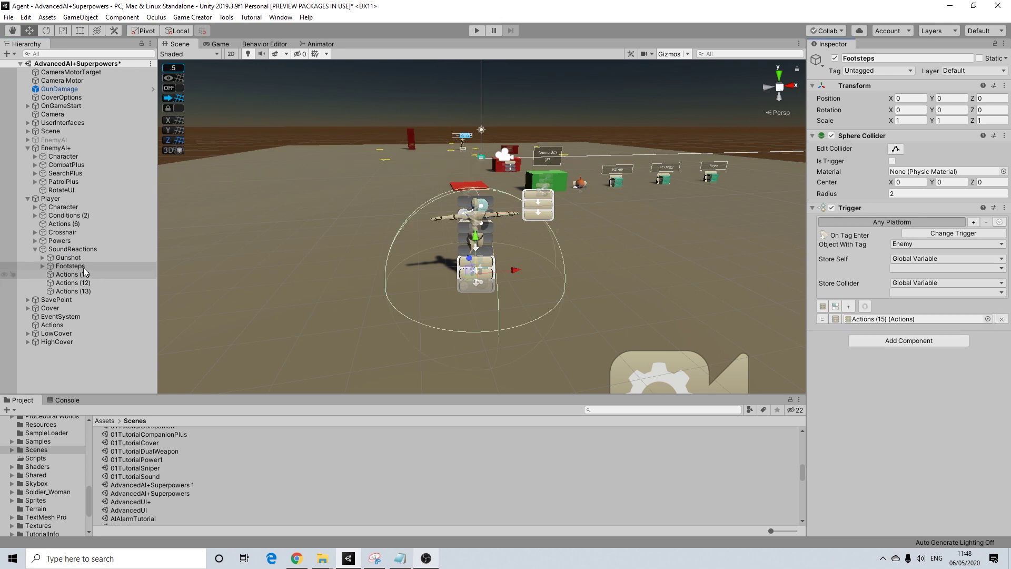
left_click(42, 257)
left_click(42, 274)
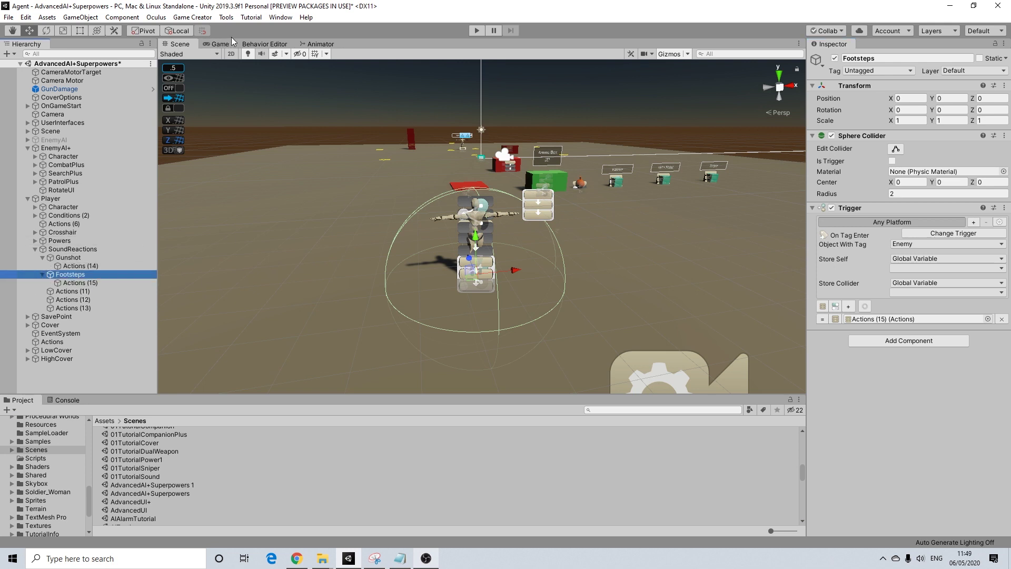
- Add a global variable of type Bool named PlayerSound in the Game Creator preferences
left_click(191, 17)
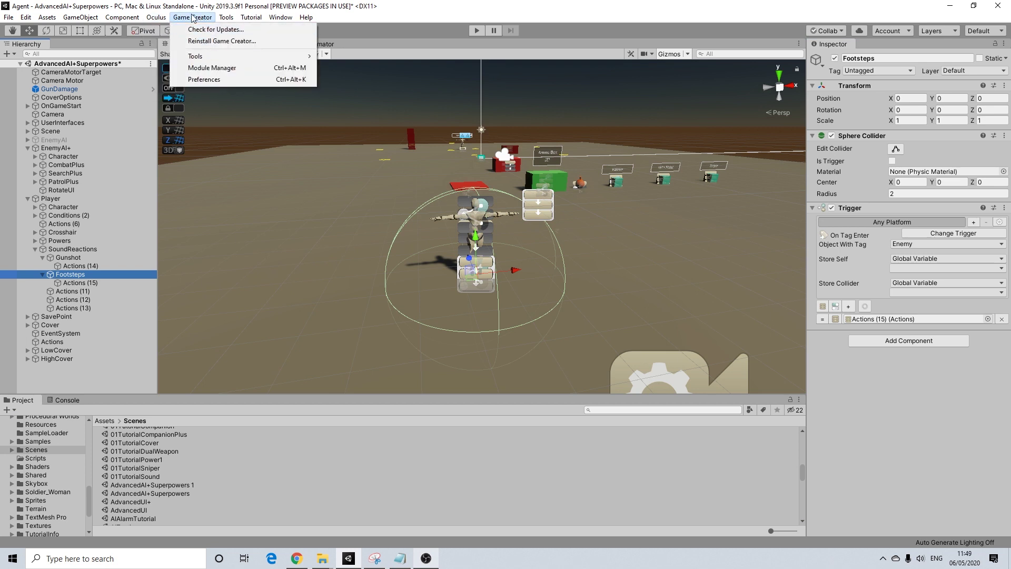
left_click(202, 80)
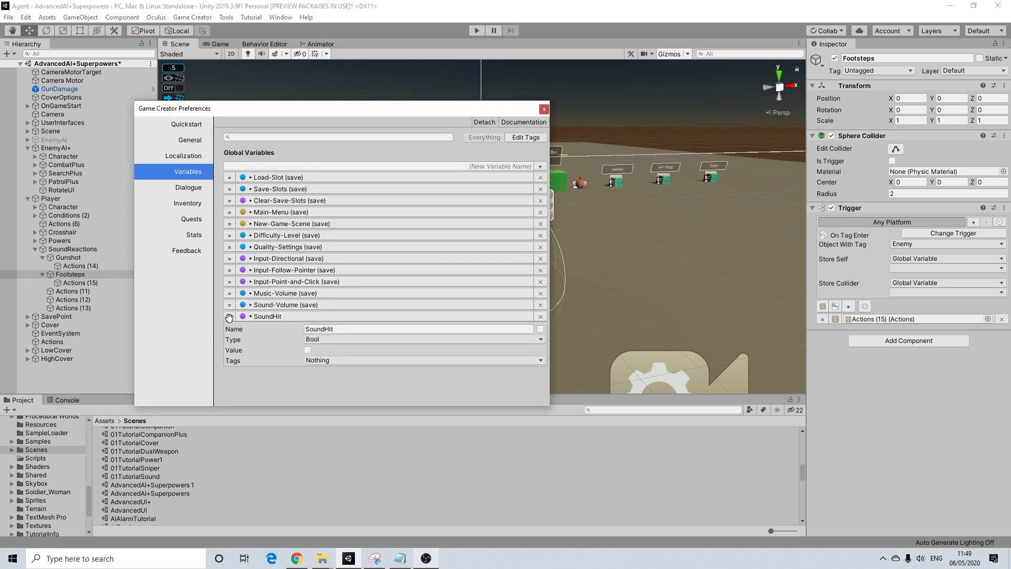
left_click(264, 317)
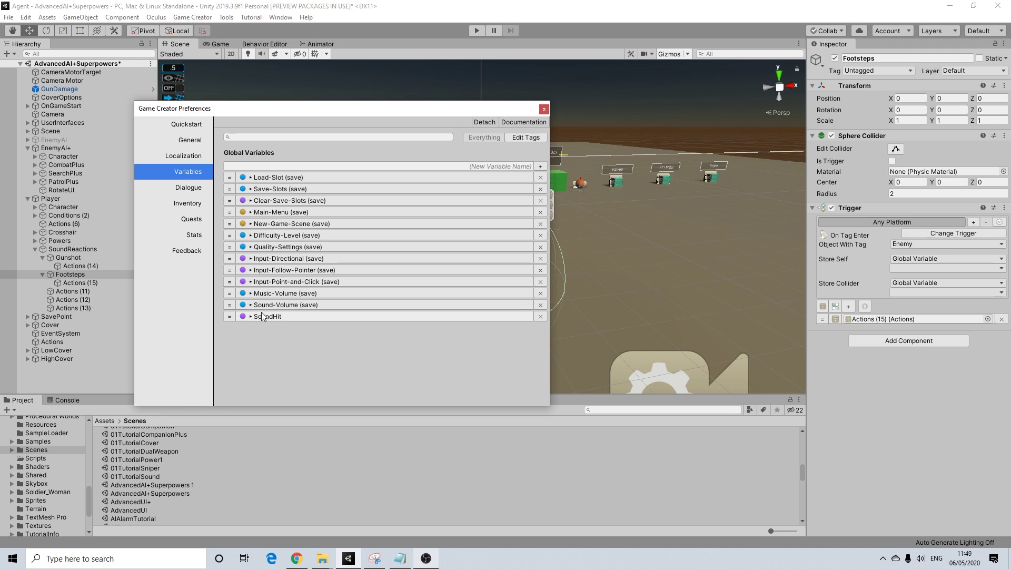
left_click(276, 314)
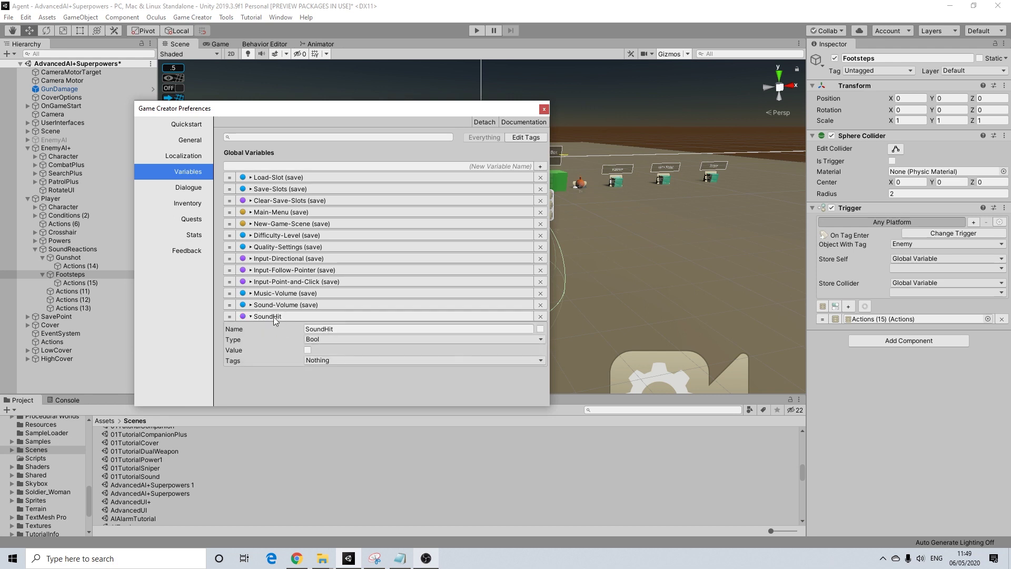
left_click(275, 317)
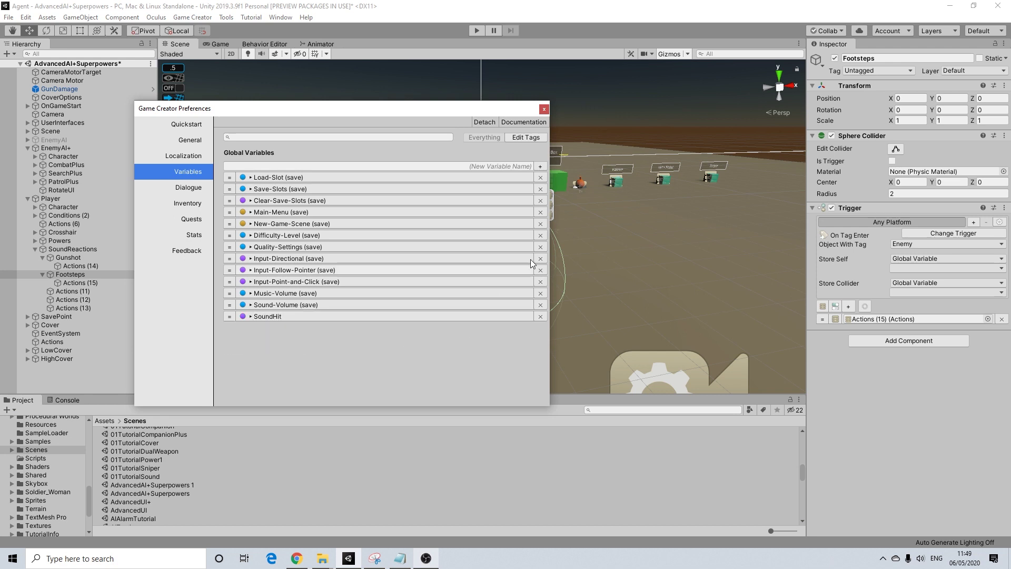
left_click(540, 166)
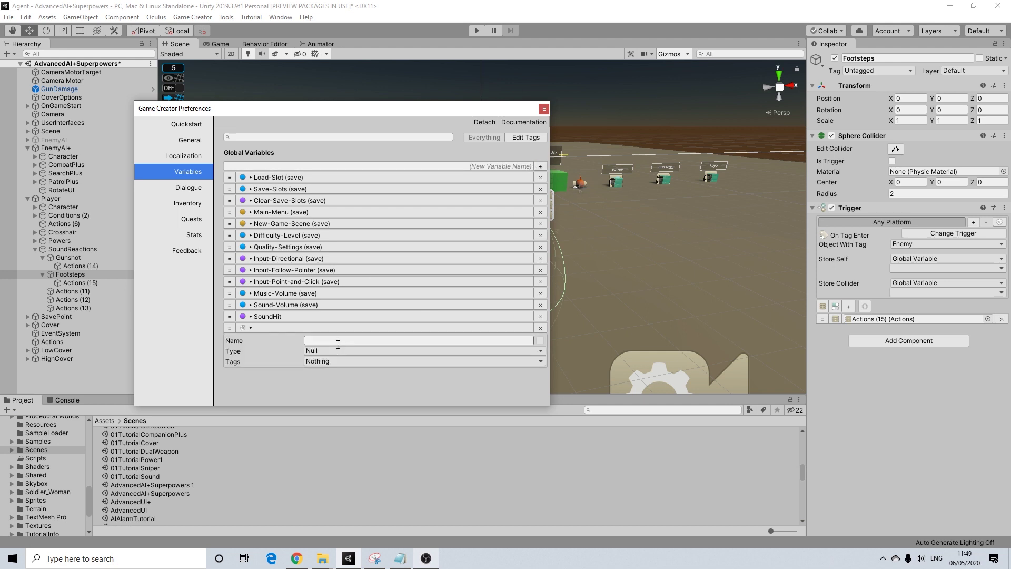
left_click(324, 351)
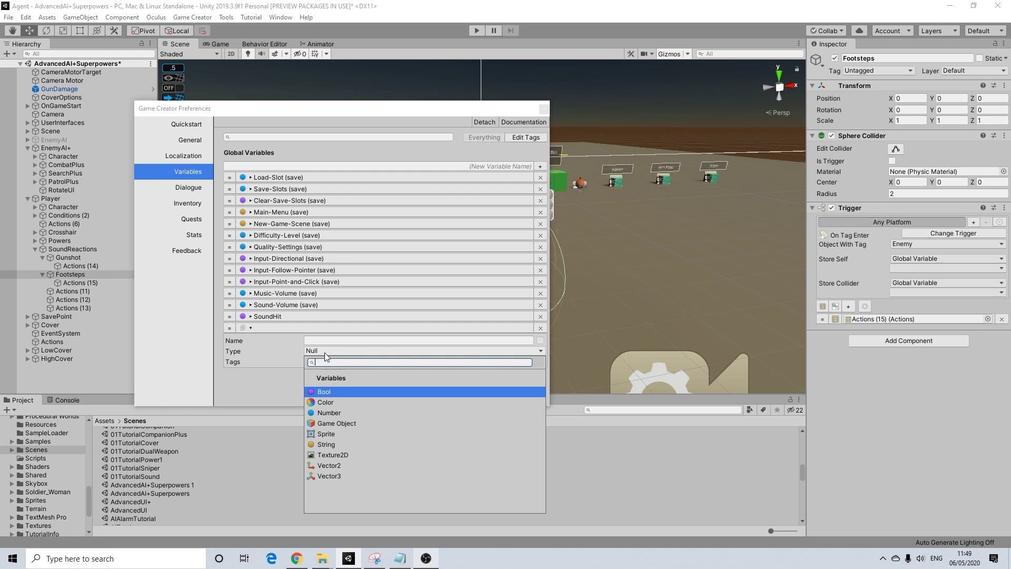
left_click(324, 400)
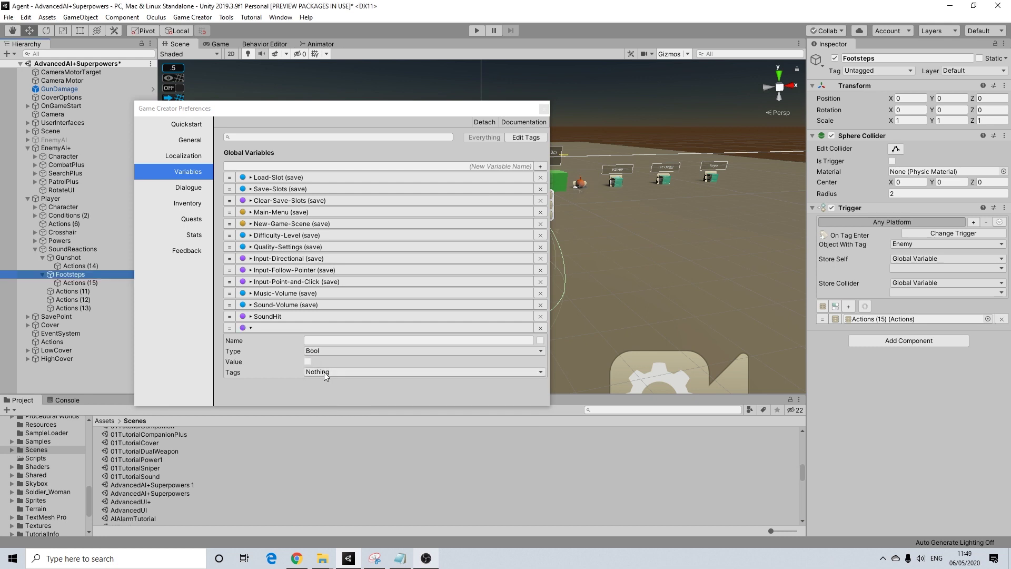
left_click(321, 341)
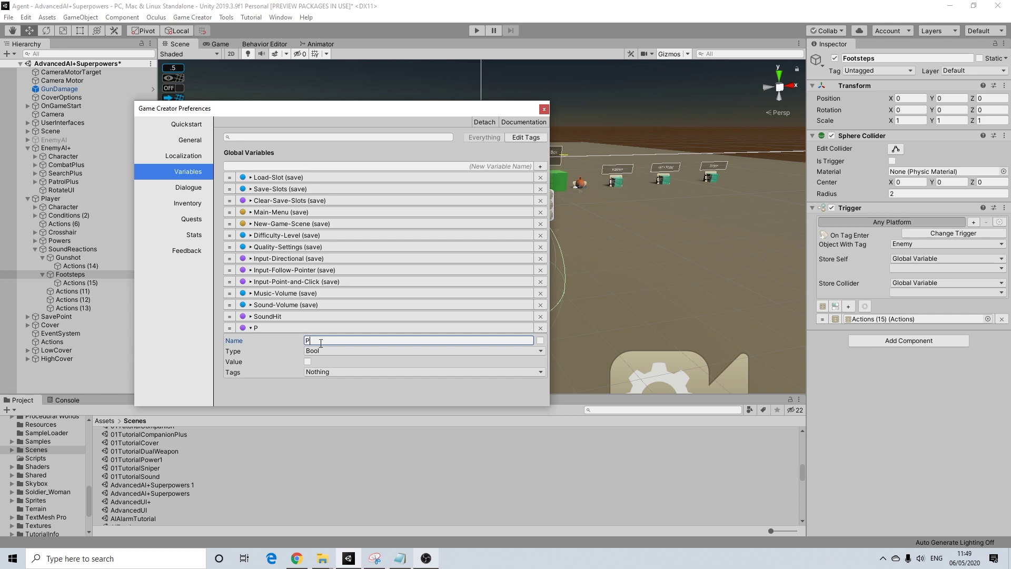
type("PlayerSound")
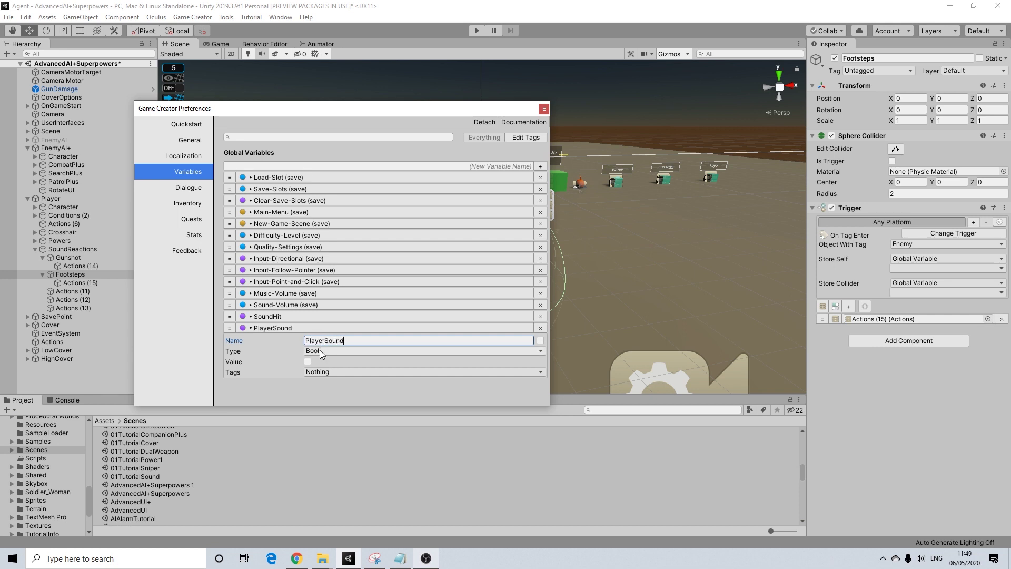
left_click(278, 330)
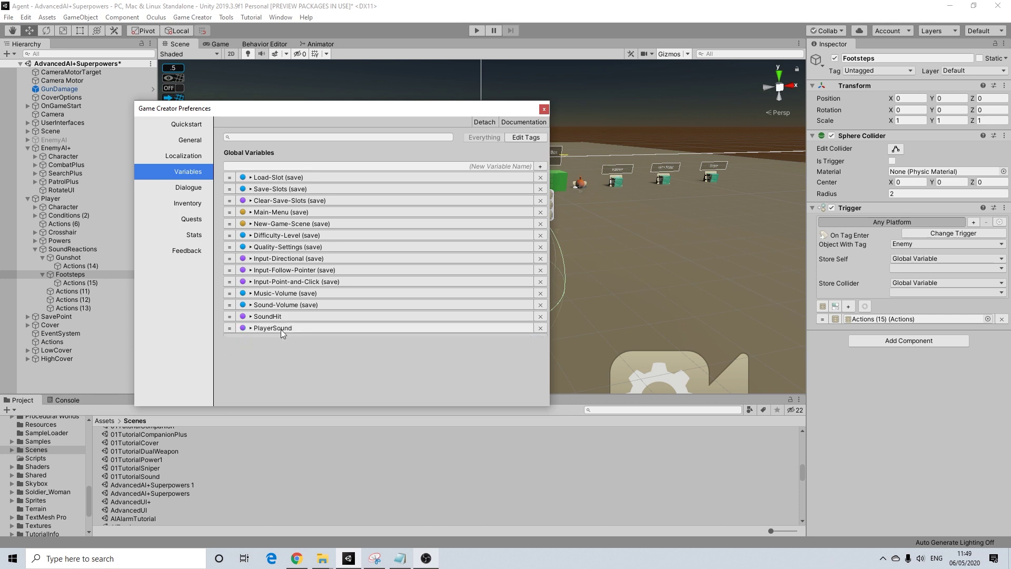
left_click(544, 109)
middle_click_drag(607, 263, 585, 263)
left_click(61, 258)
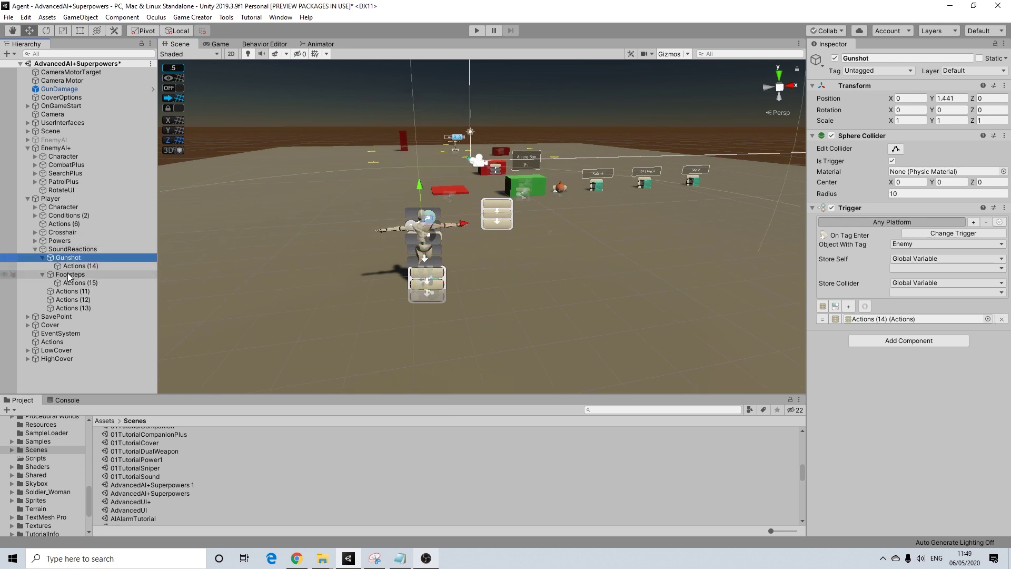
left_click(70, 274)
left_click(73, 258)
left_click(78, 275)
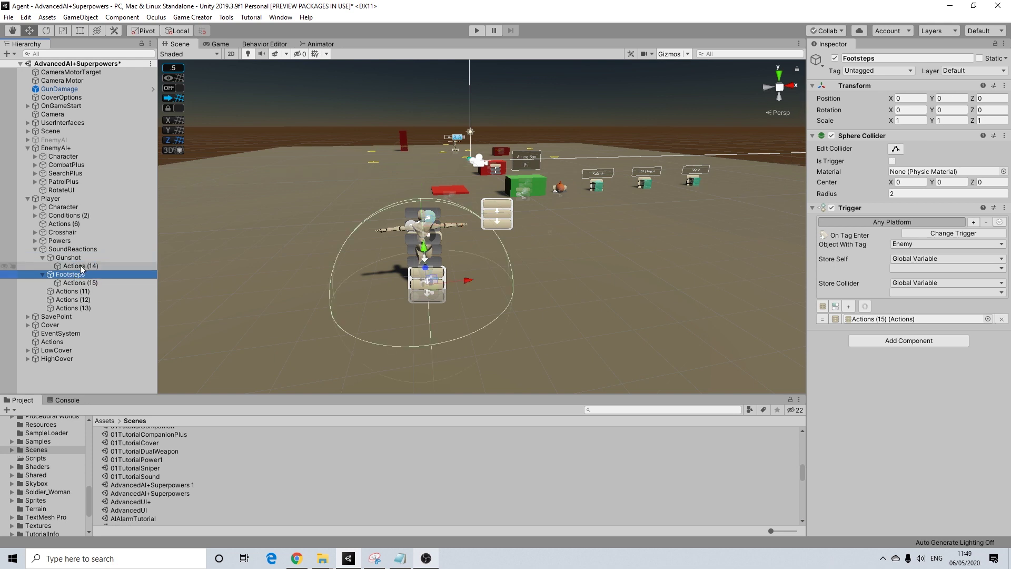
- Add a Variable Bool action to Gunshot's Actions (14) and assign it to the global variable PlayerSound
left_click(82, 266)
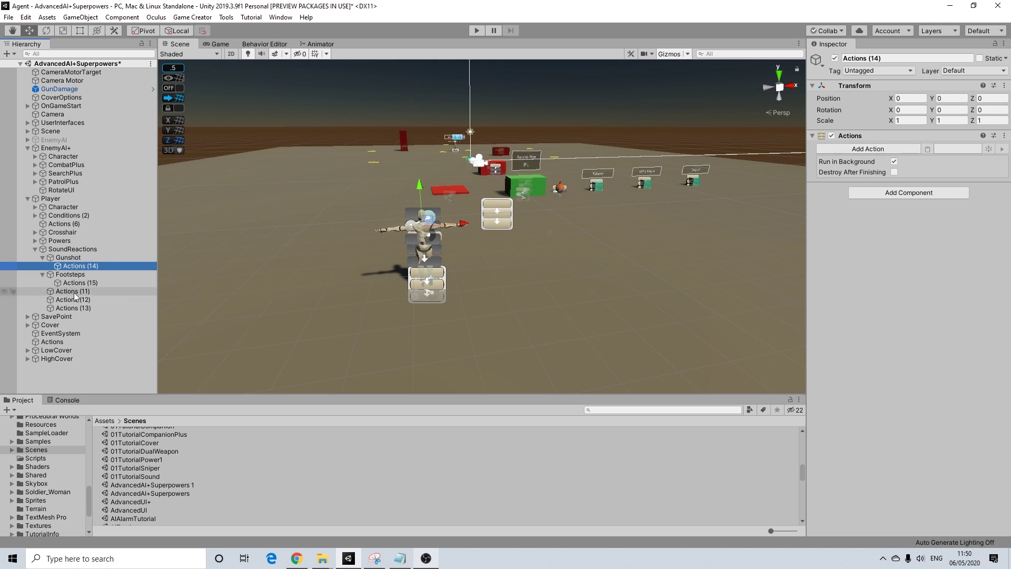
left_click(867, 149)
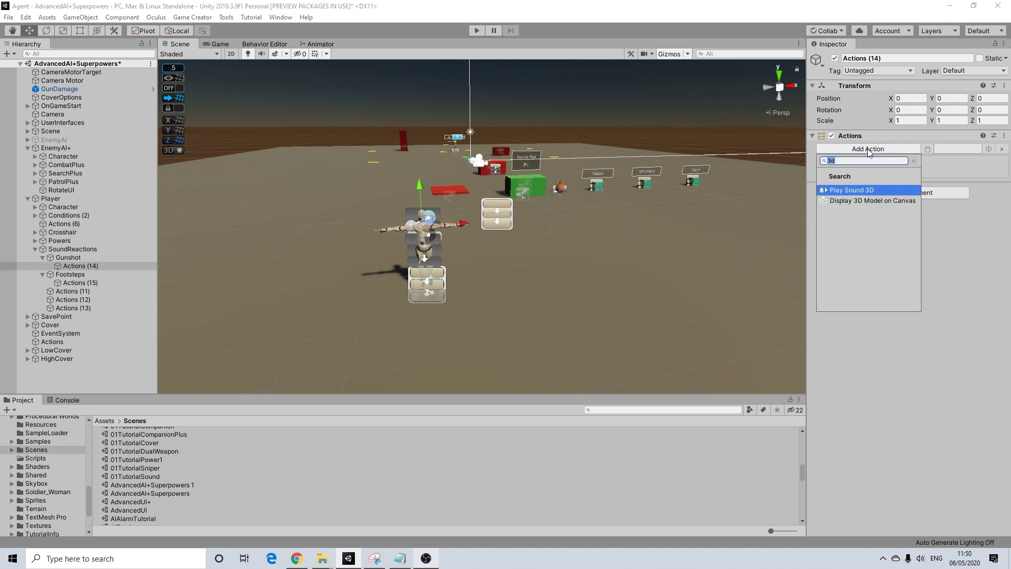
type("bool")
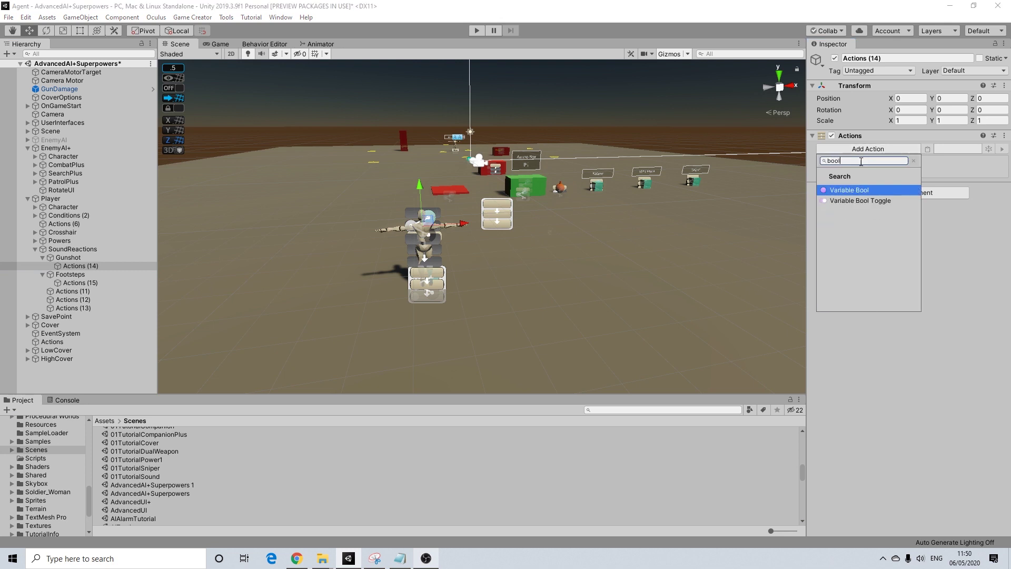
left_click(859, 190)
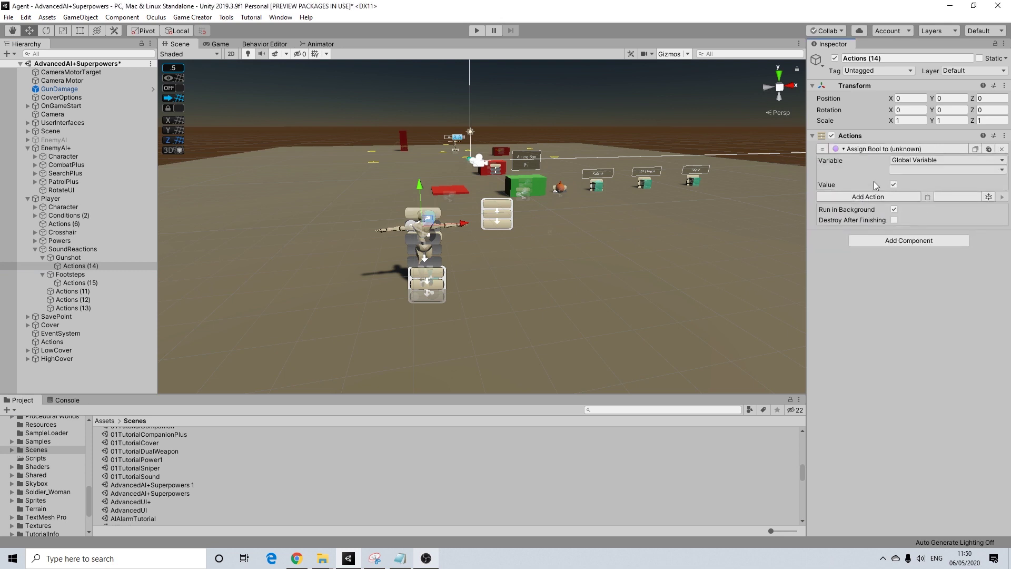
left_click(909, 169)
left_click(923, 240)
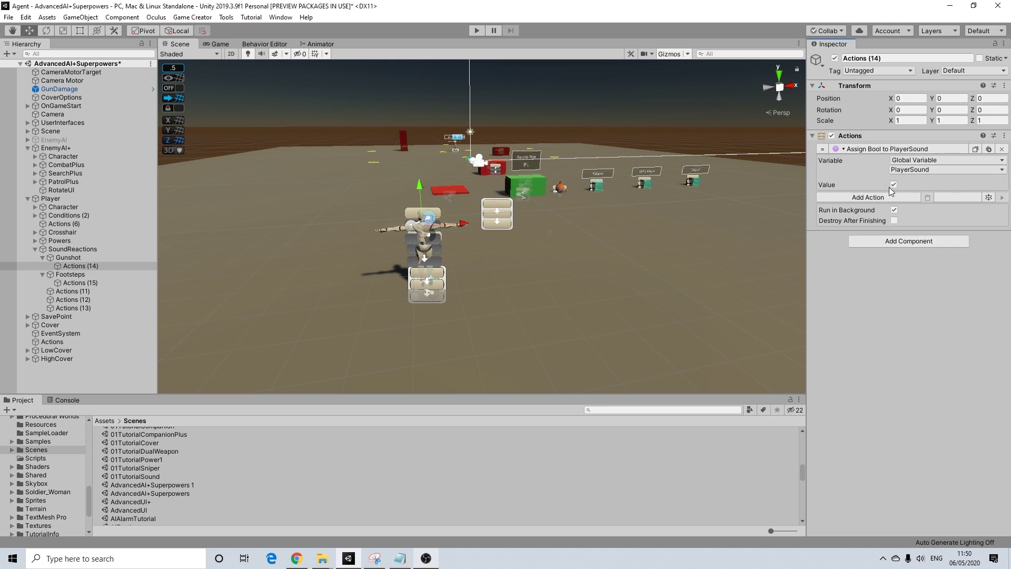
- Add a Wait action of 1 second to Gunshot's actions and place a duplicate of the PlayerSound assignment after it
left_click(883, 198)
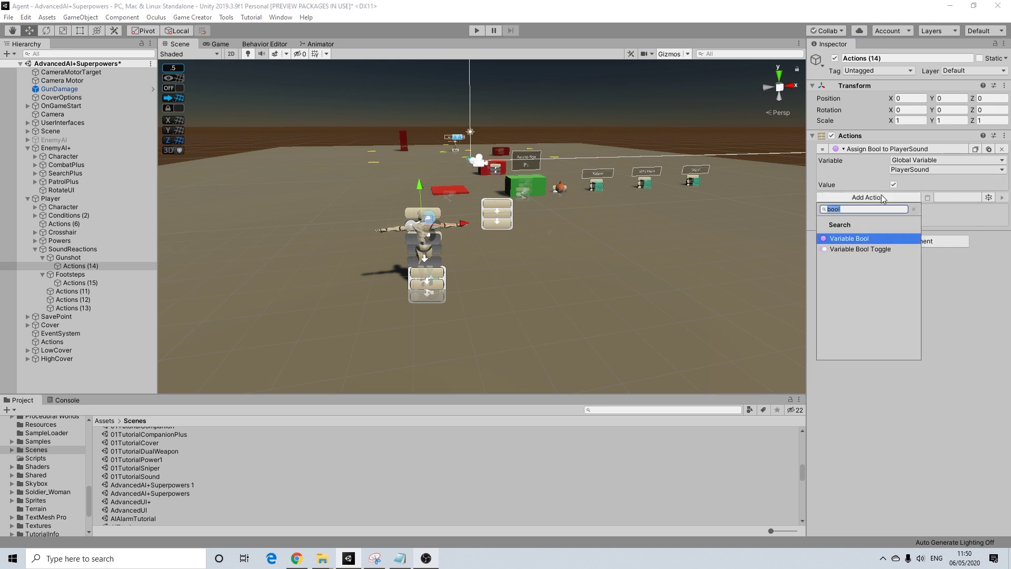
type("wait")
key("Return")
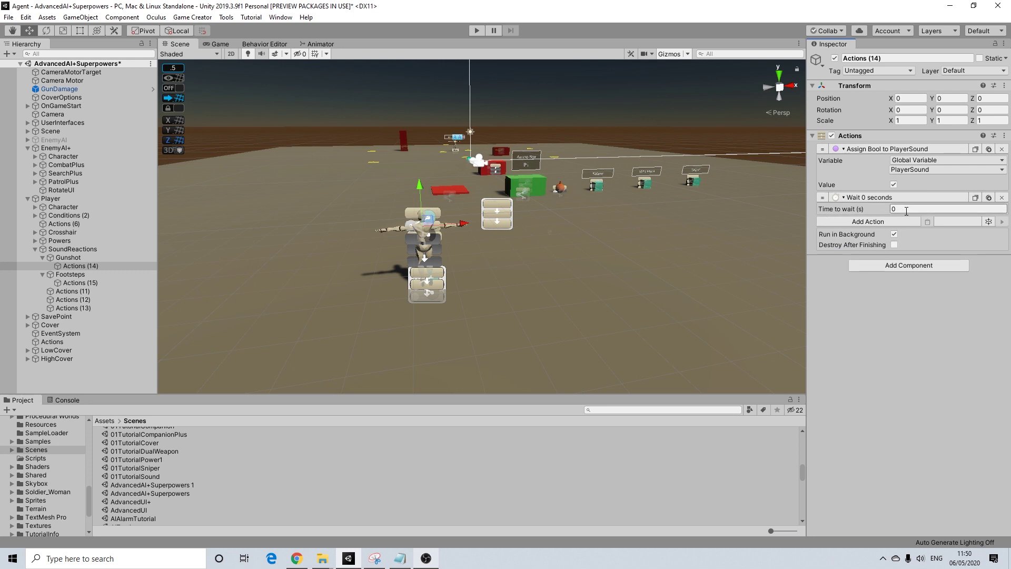
left_click(907, 209)
type("1")
left_click(989, 149)
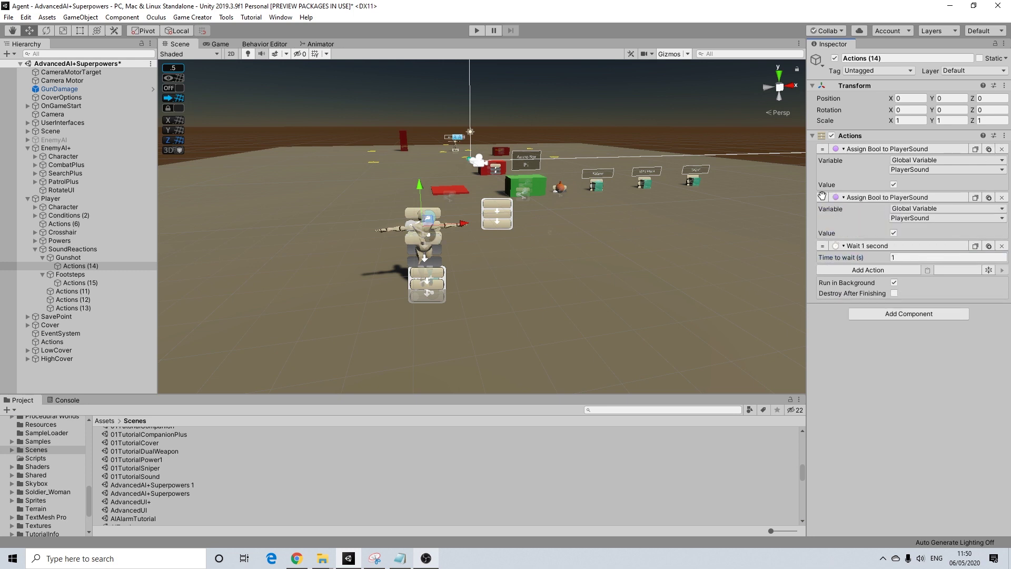
left_click_drag(898, 197, 922, 226)
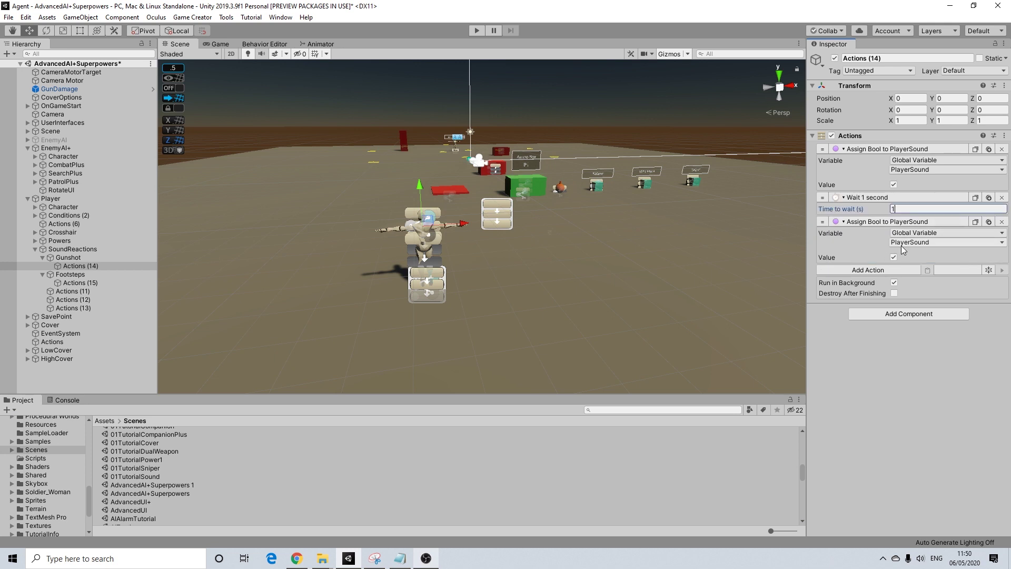
- Set the second PlayerSound assignment in Actions (14) to false
left_click(894, 257)
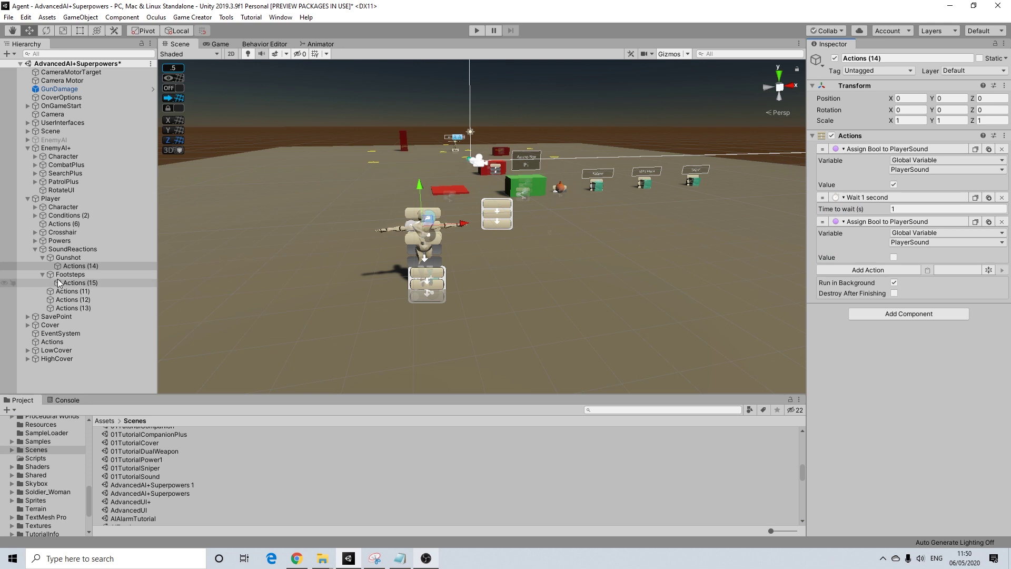
- Delete Actions (15) under Footsteps and assign Gunshot's Actions (14) to the Footsteps trigger in its place
left_click(77, 282)
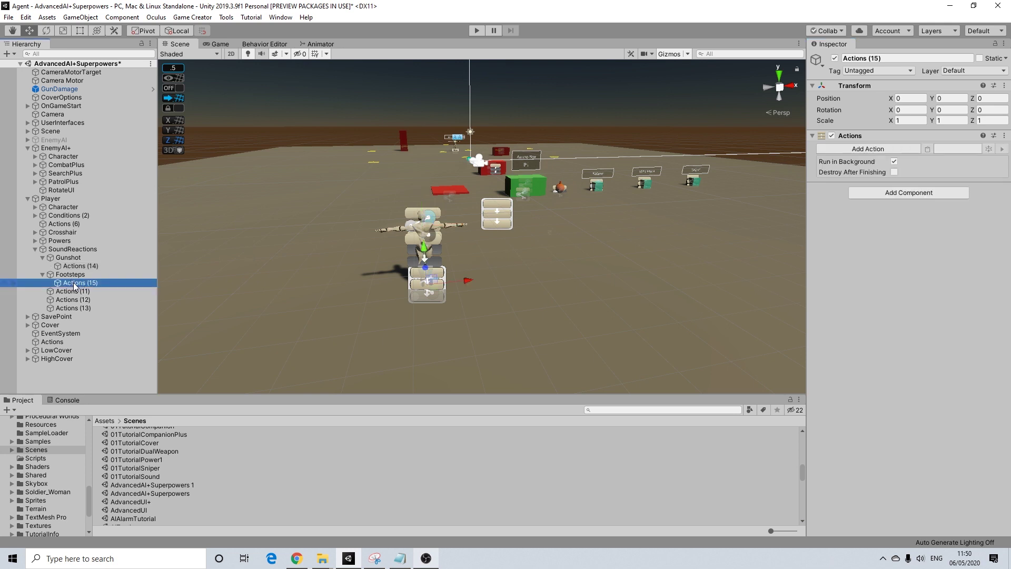
key("Delete")
left_click(75, 275)
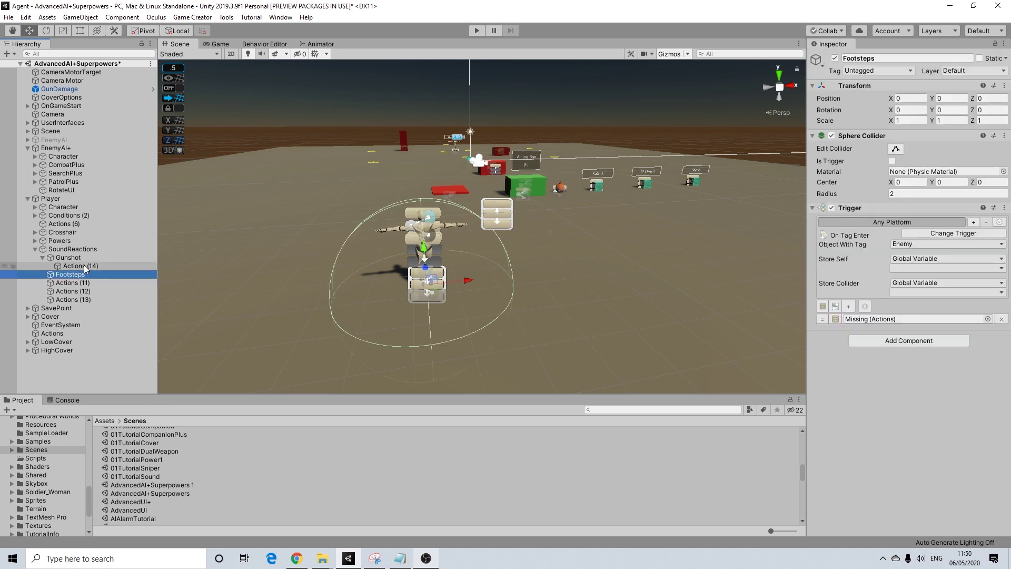
left_click_drag(84, 267, 880, 322)
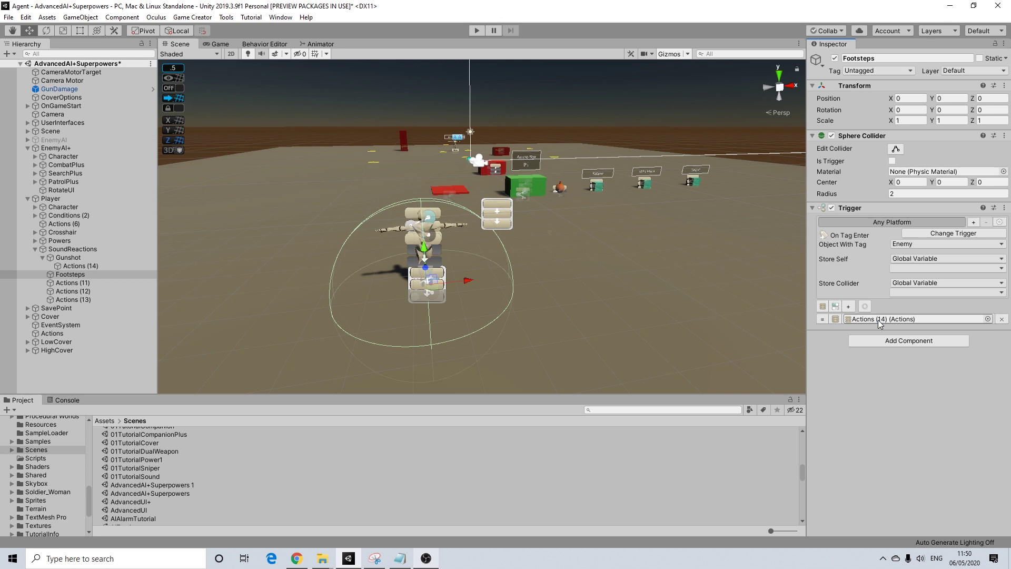
- Compare the collider and trigger settings of the Gunshot and Footsteps objects
left_click(69, 258)
left_click(69, 274)
left_click(69, 258)
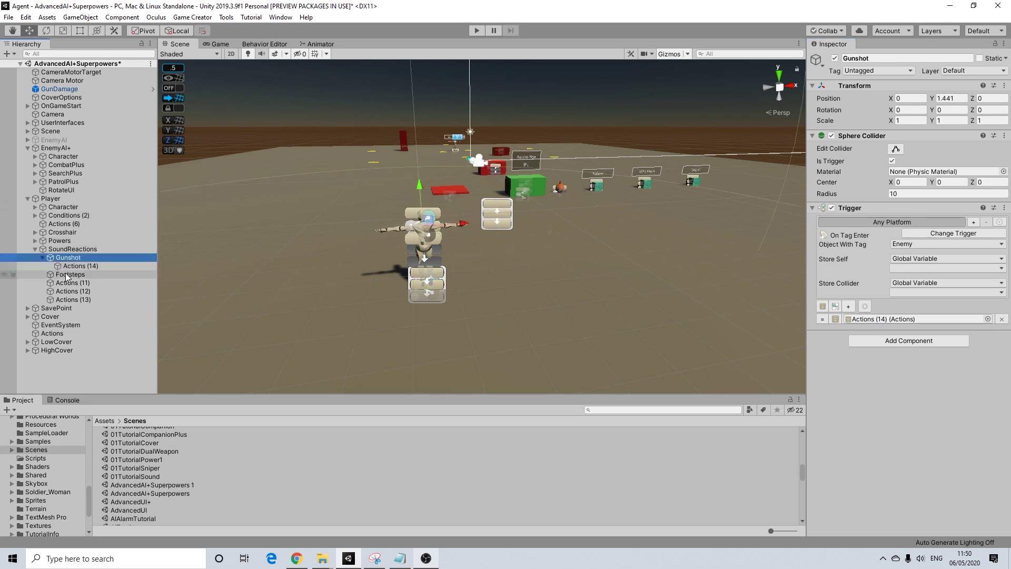
left_click(66, 274)
left_click(68, 258)
left_click(63, 275)
left_click(69, 258)
- Move Actions (14) out of Gunshot to sit directly under SoundReactions, and deactivate both the Gunshot and Footsteps objects
left_click(75, 266)
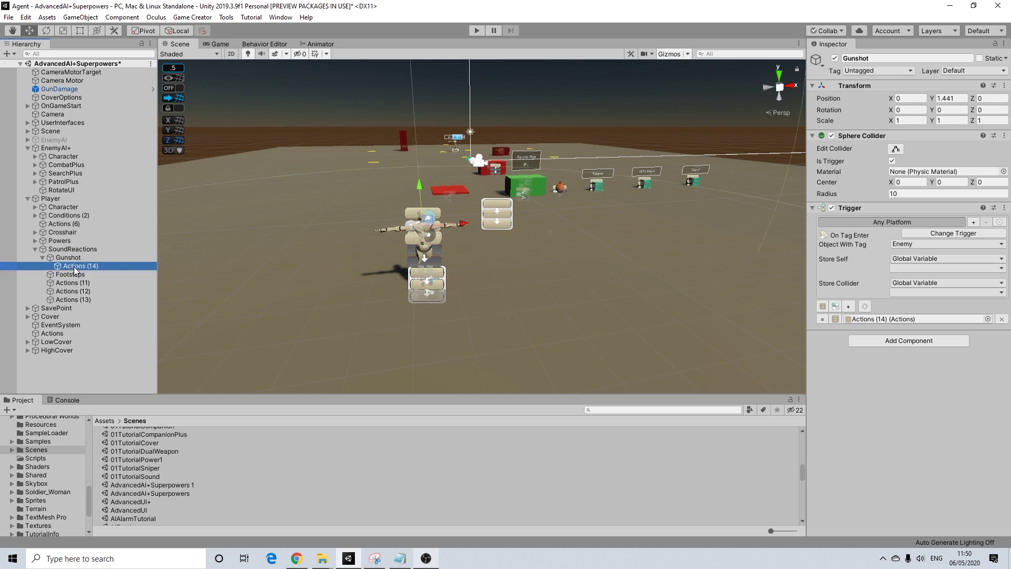
left_click_drag(75, 266, 71, 304)
left_click(70, 266)
left_click(69, 258, "ctrl")
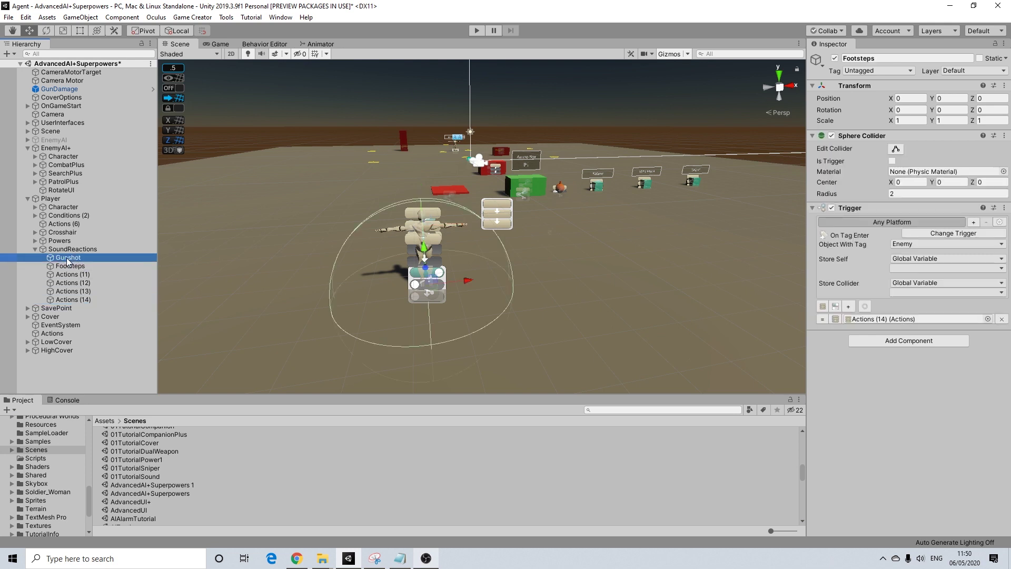
left_click(835, 59)
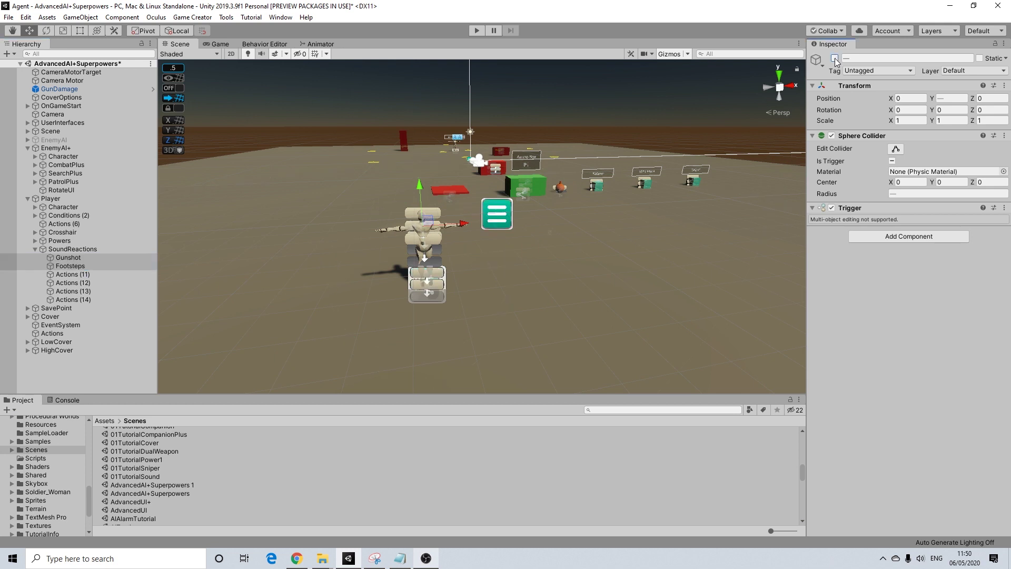
- Add a Set Active action to Actions (11) of the On Step trigger and assign the Footsteps object as its target
left_click(61, 274)
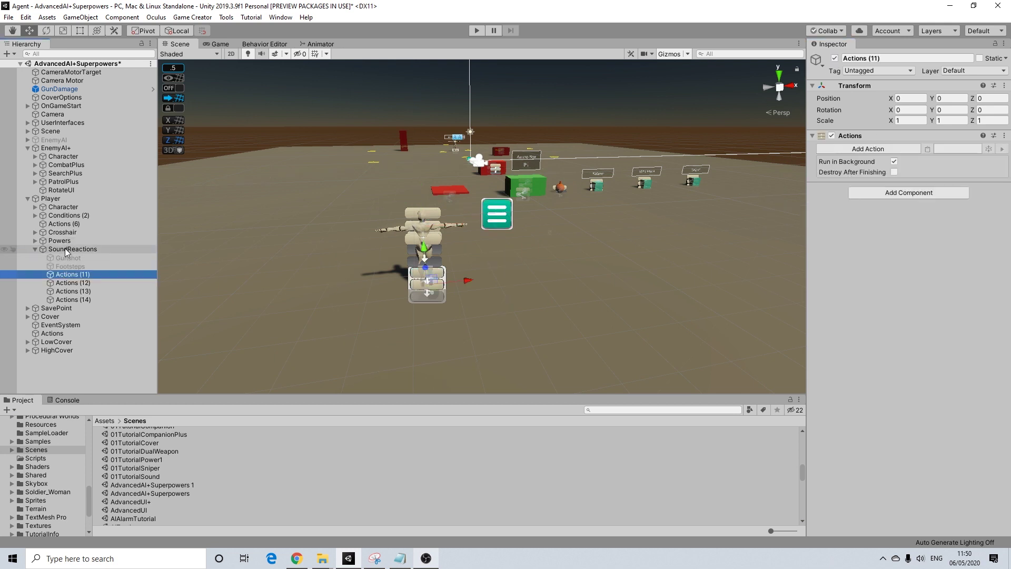
left_click(65, 248)
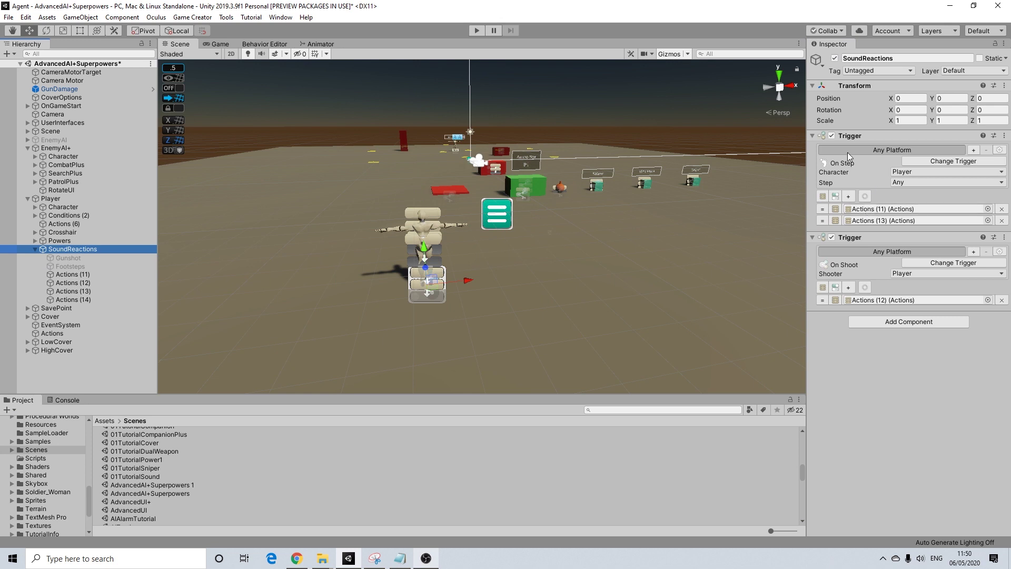
left_click(882, 209)
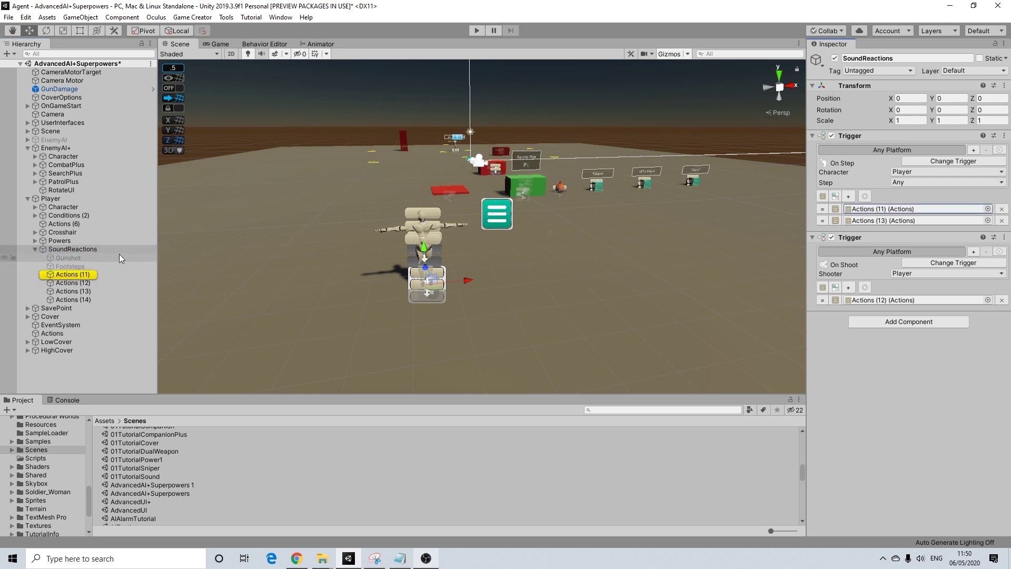
left_click(77, 275)
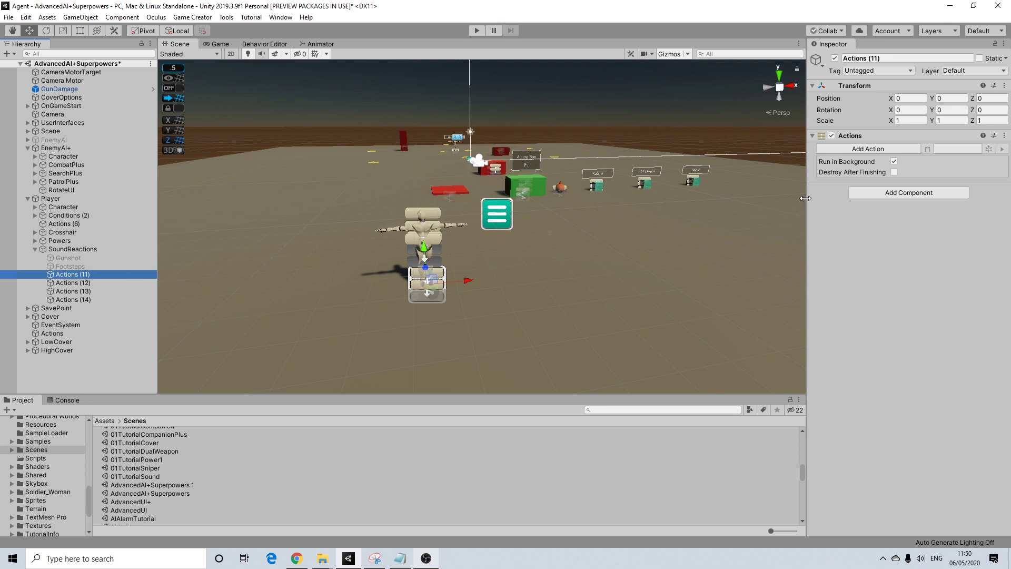
left_click(858, 152)
left_click(855, 188)
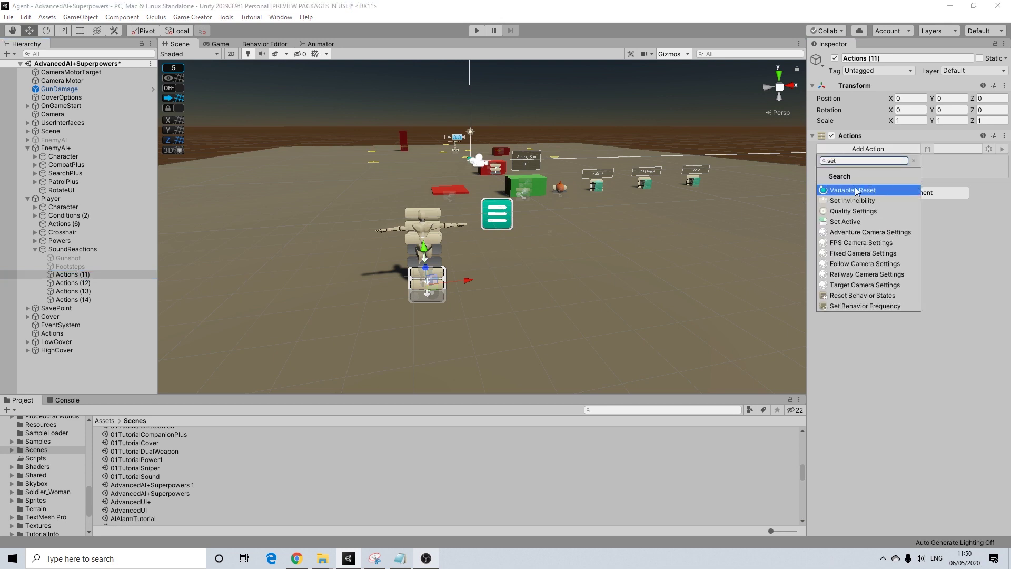
left_click(848, 214)
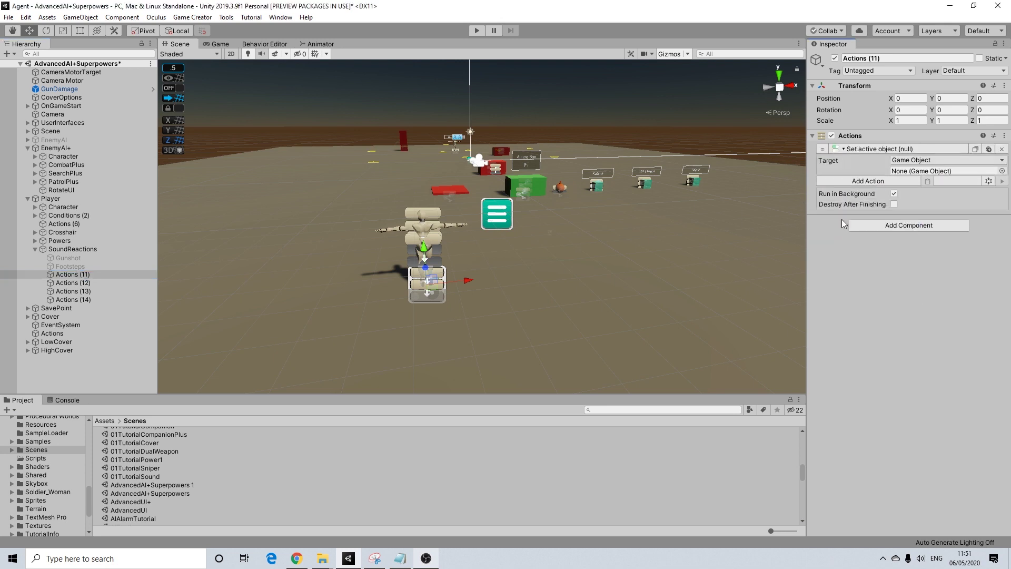
left_click(911, 161)
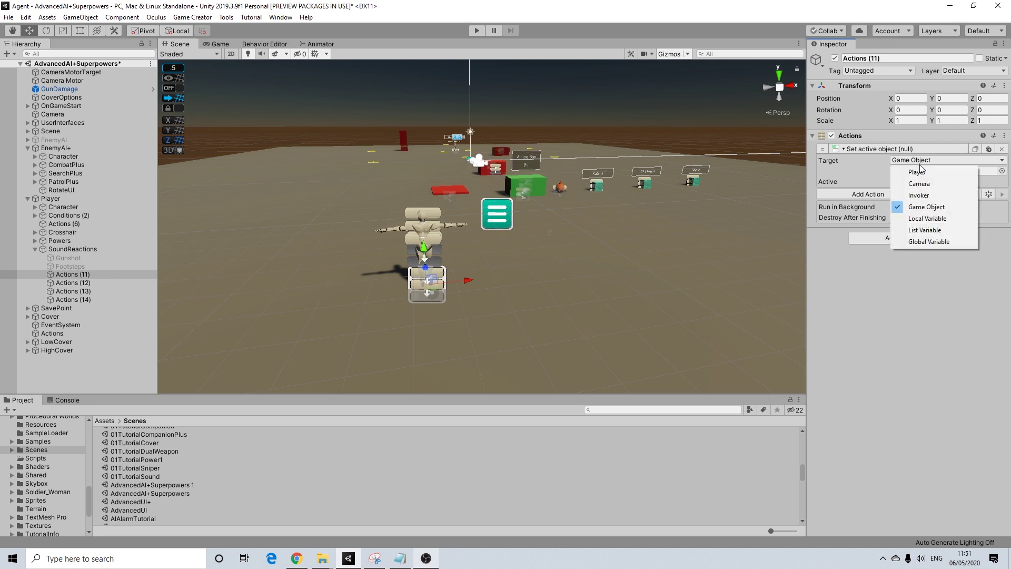
left_click_drag(72, 266, 921, 178)
- Add a 0.5-second Wait to Actions (11), followed by a duplicate of the Set Active action that deactivates Footsteps
left_click(883, 194)
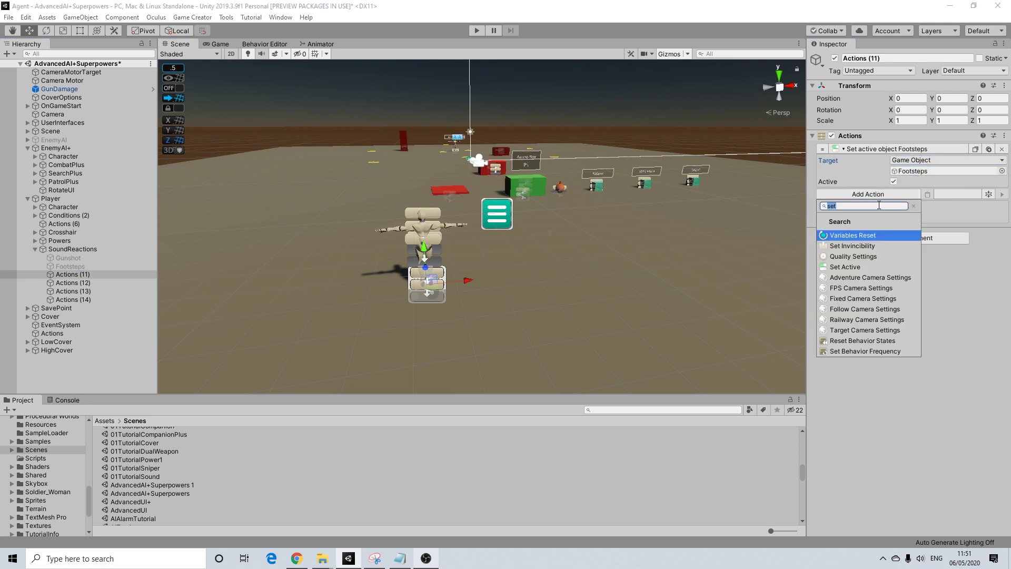
type("wait")
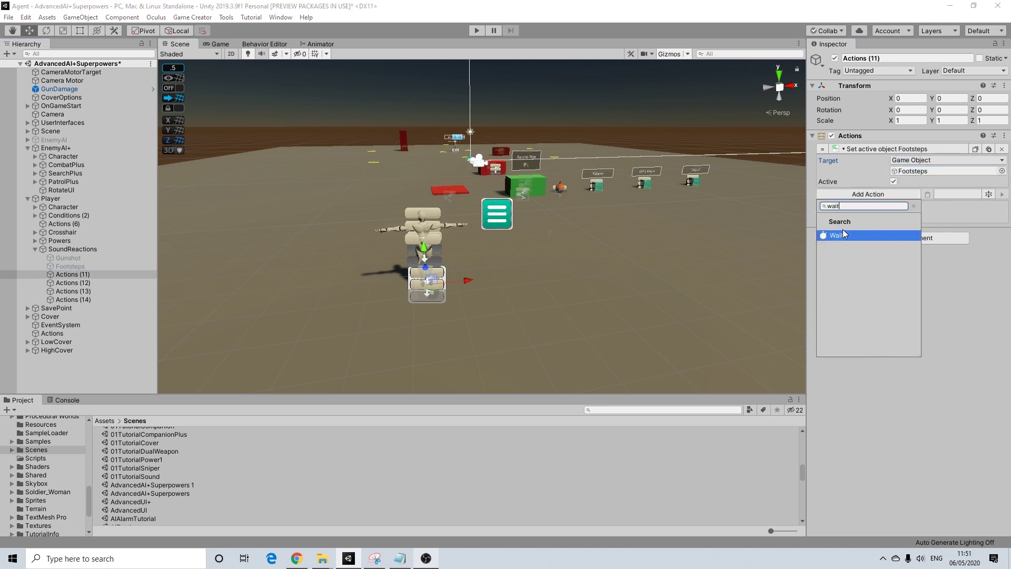
left_click(895, 235)
left_click(865, 205)
type("0.5")
left_click(989, 149)
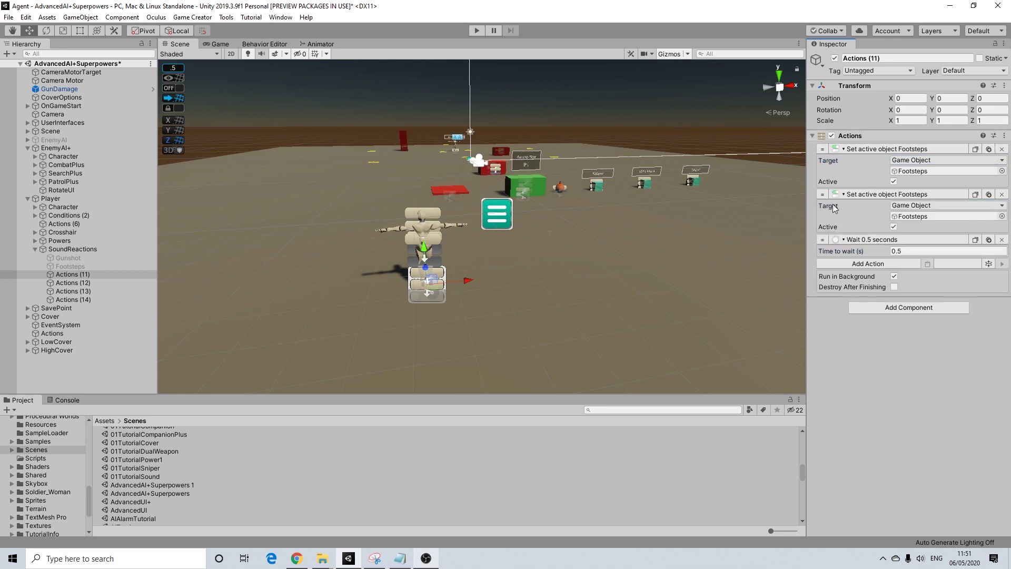
left_click_drag(822, 194, 825, 256)
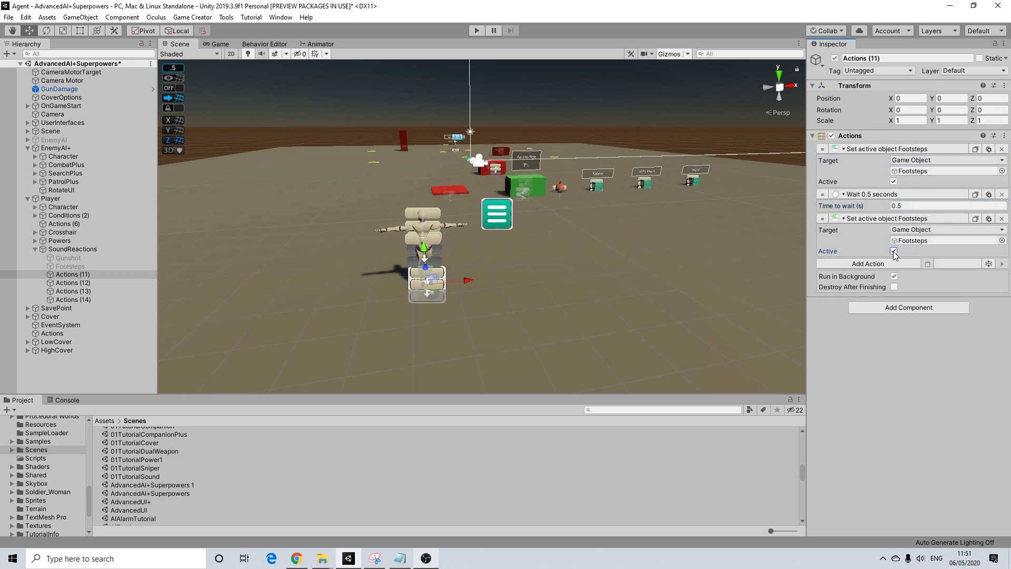
left_click(893, 251)
- Add a Play Sound 3D action to Actions (13) of SoundReactions' On Step trigger
left_click(68, 250)
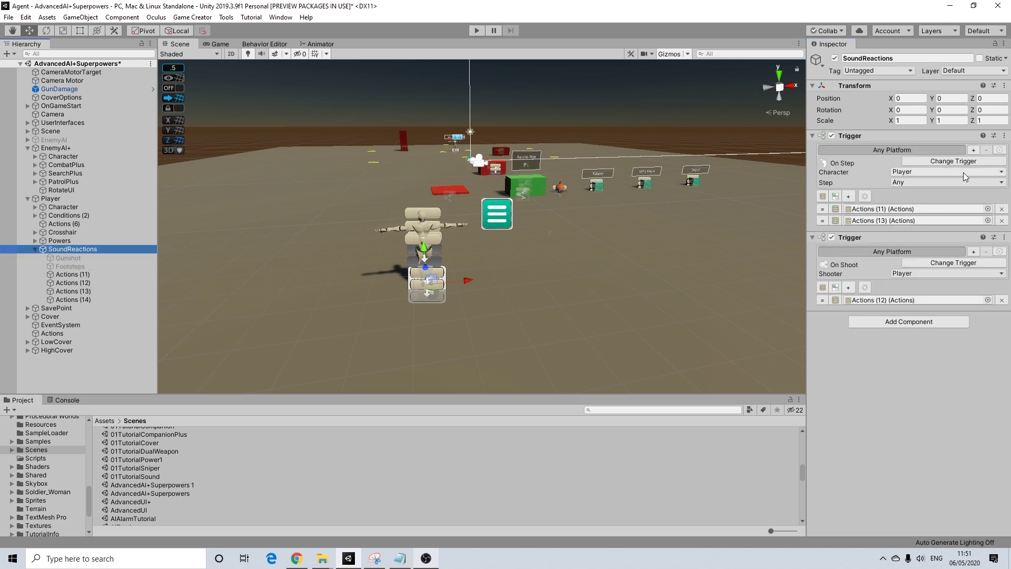
left_click(86, 292)
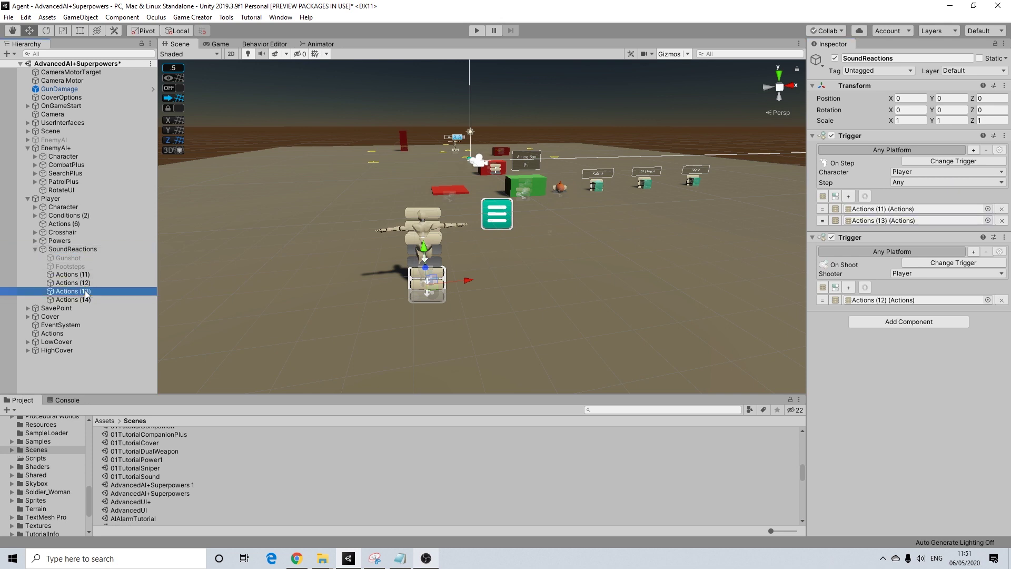
left_click(862, 148)
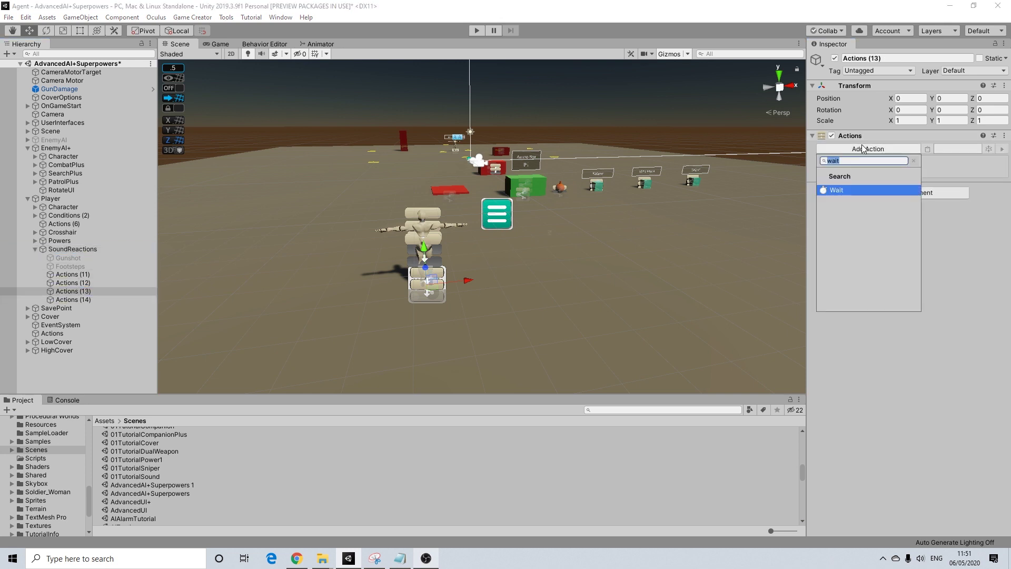
type("play")
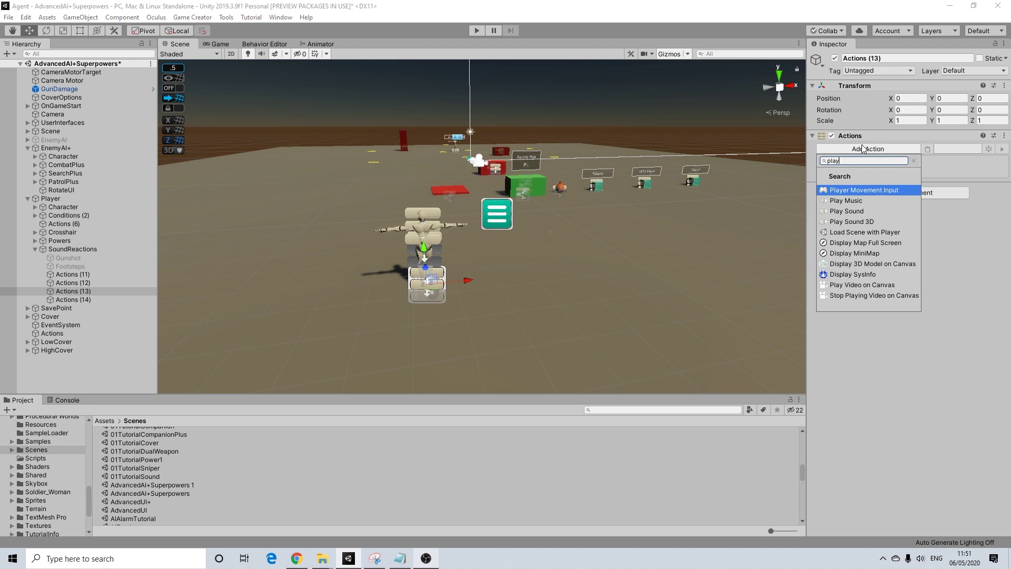
left_click(868, 211)
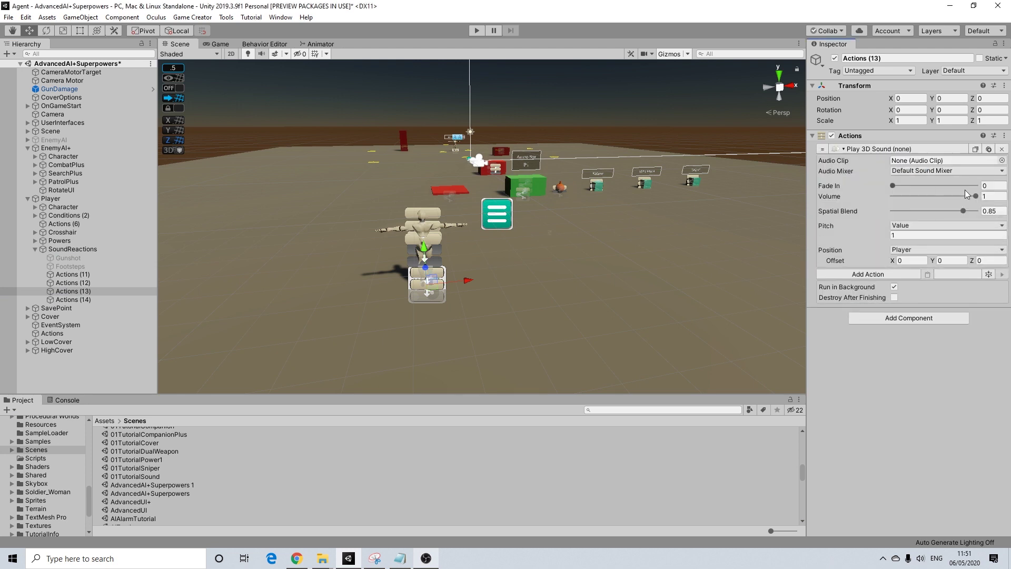
- Find the footstep audio clips and assign Barefoot Concrete footsteps 1 to the 3D sound action
left_click(1002, 161)
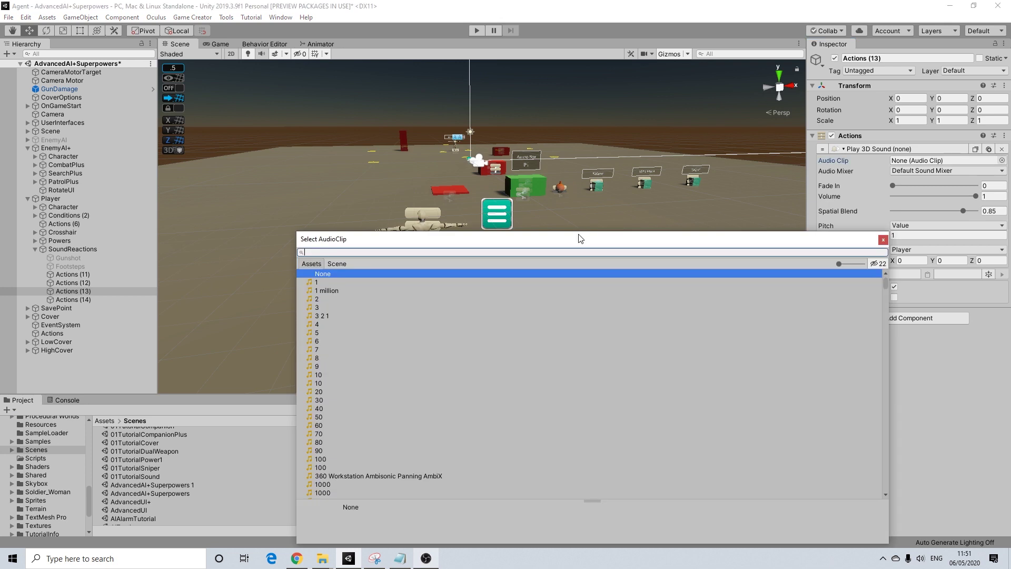
type("sound")
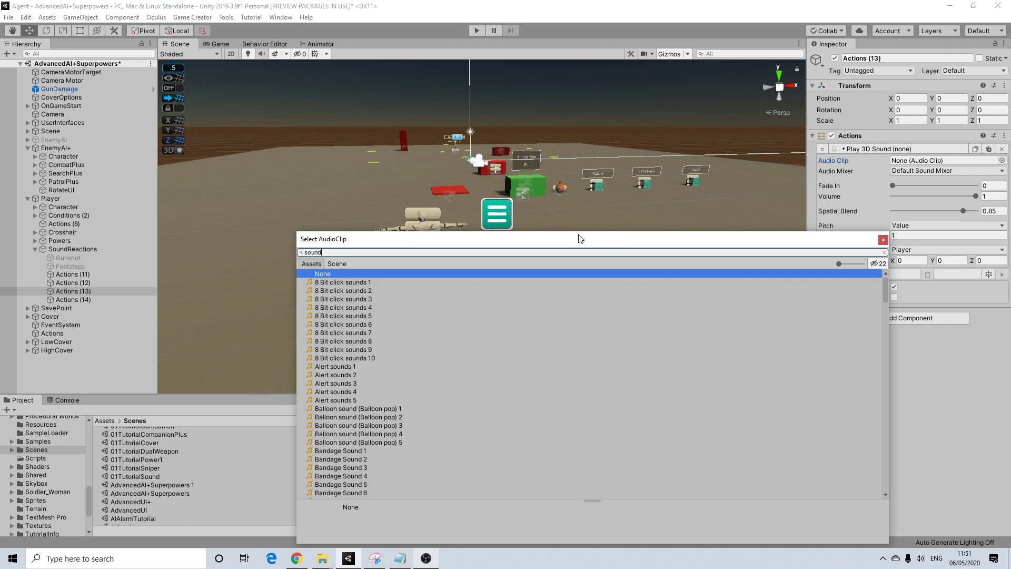
scroll(369, 316, "down", 15)
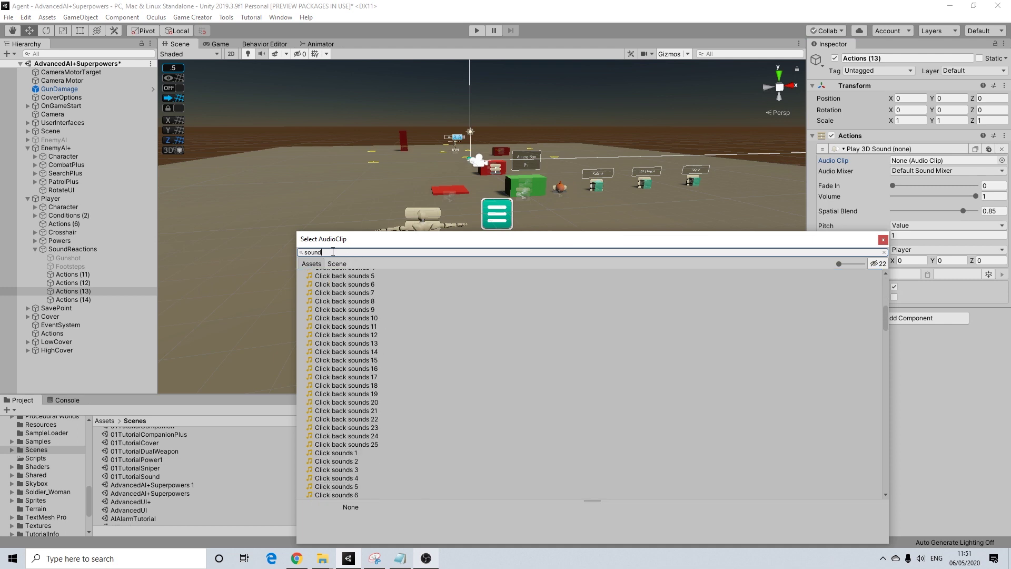
type("footste")
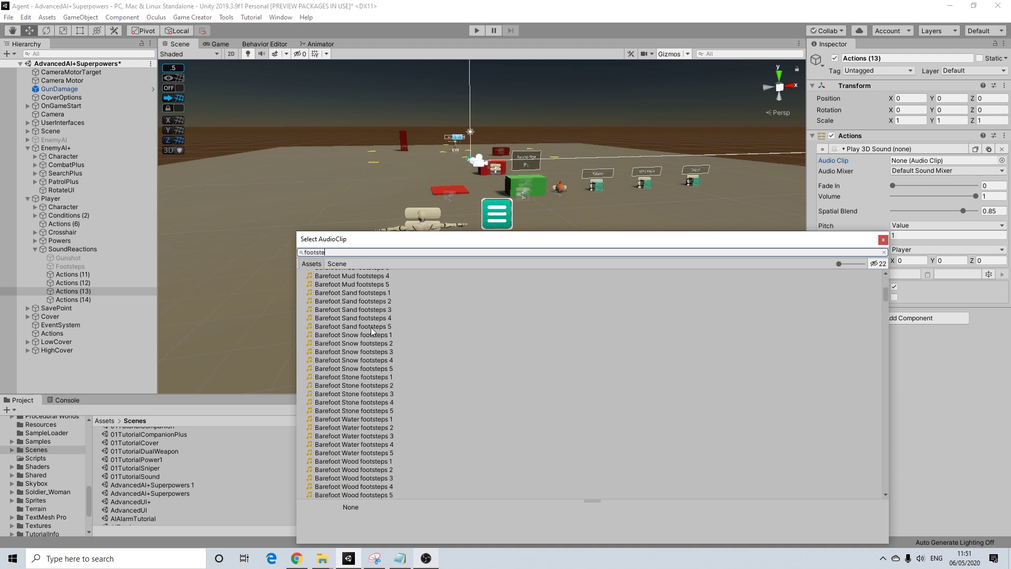
scroll(374, 340, "up", 6)
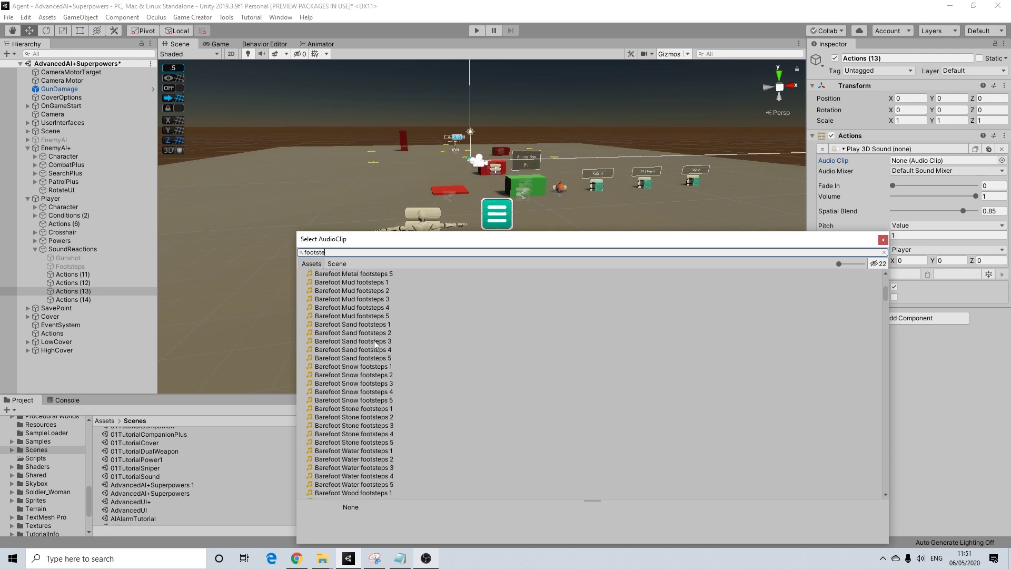
scroll(374, 341, "up", 12)
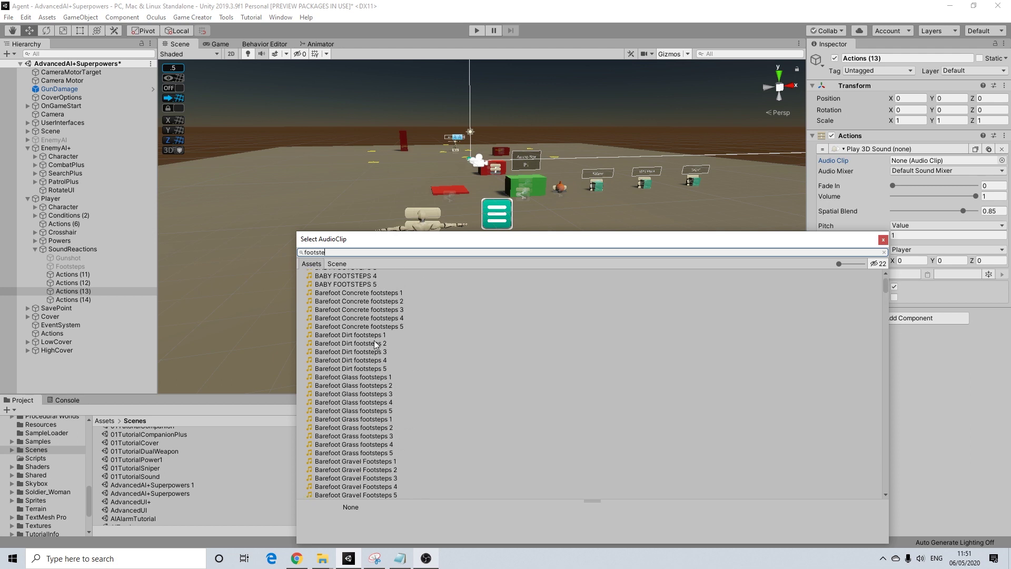
left_click(372, 325)
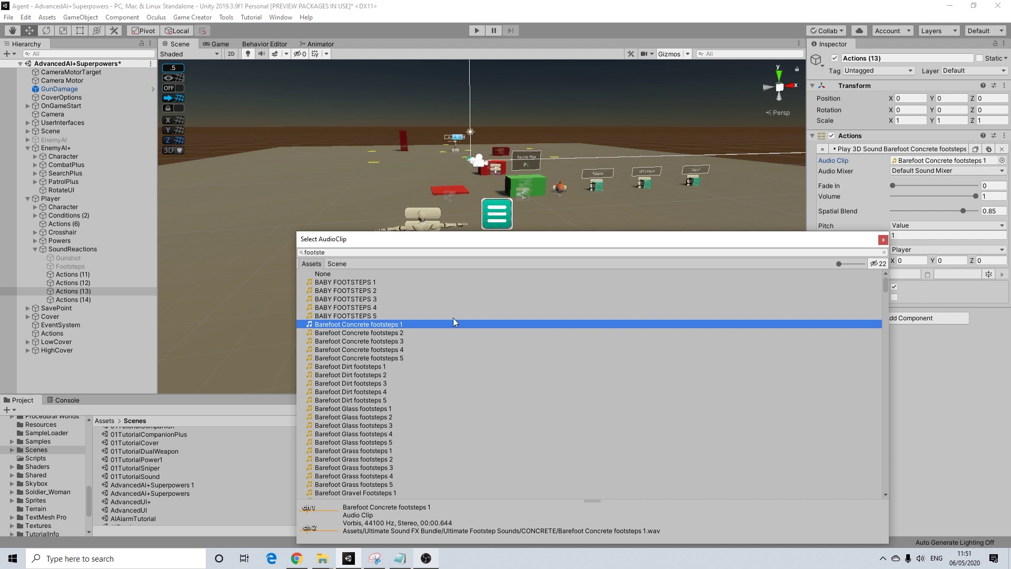
scroll(384, 352, "down", 8)
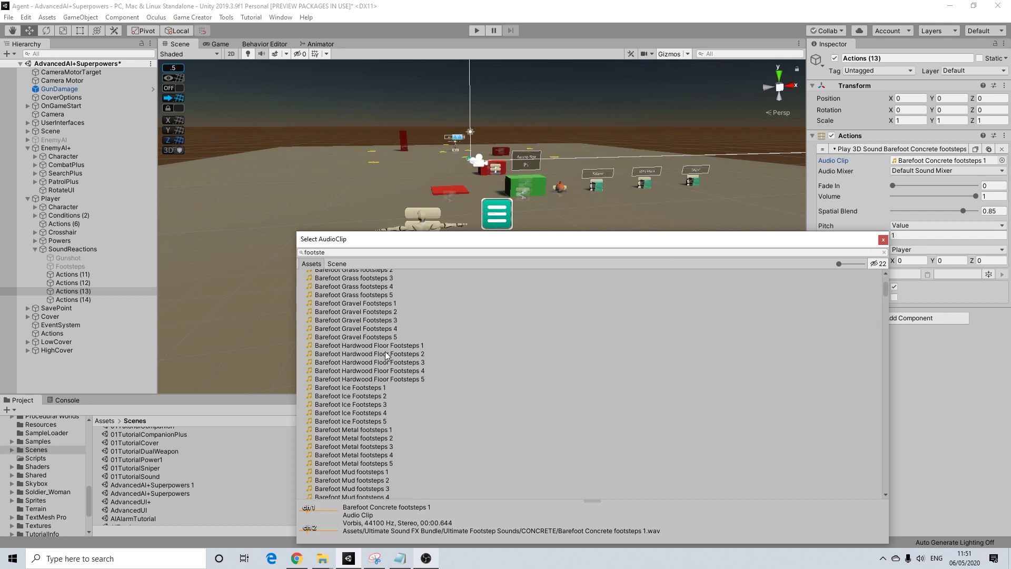
scroll(384, 352, "up", 5)
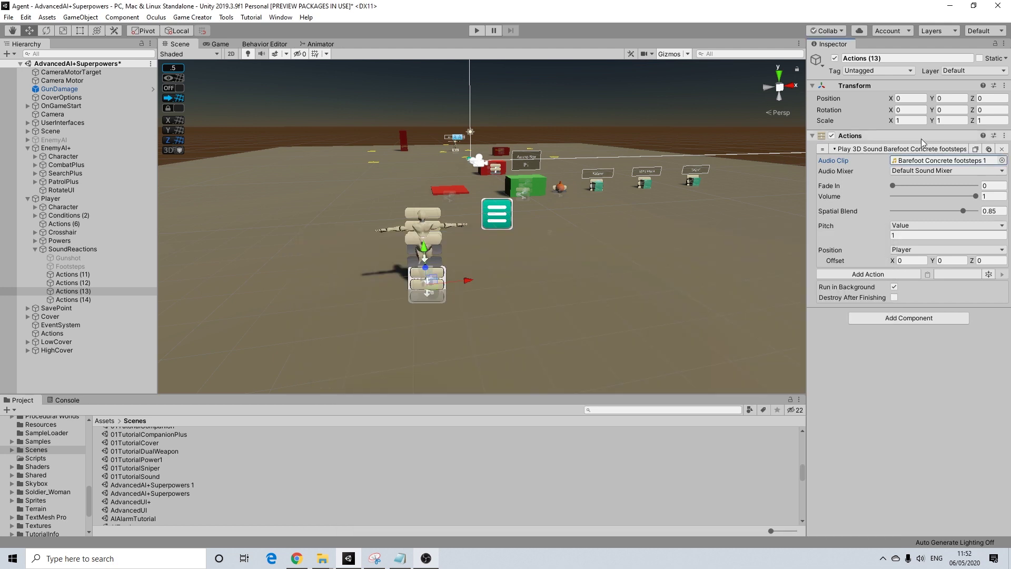
- Set the footstep sound's volume to 0.2 and its pitch to 0.25
left_click(993, 196)
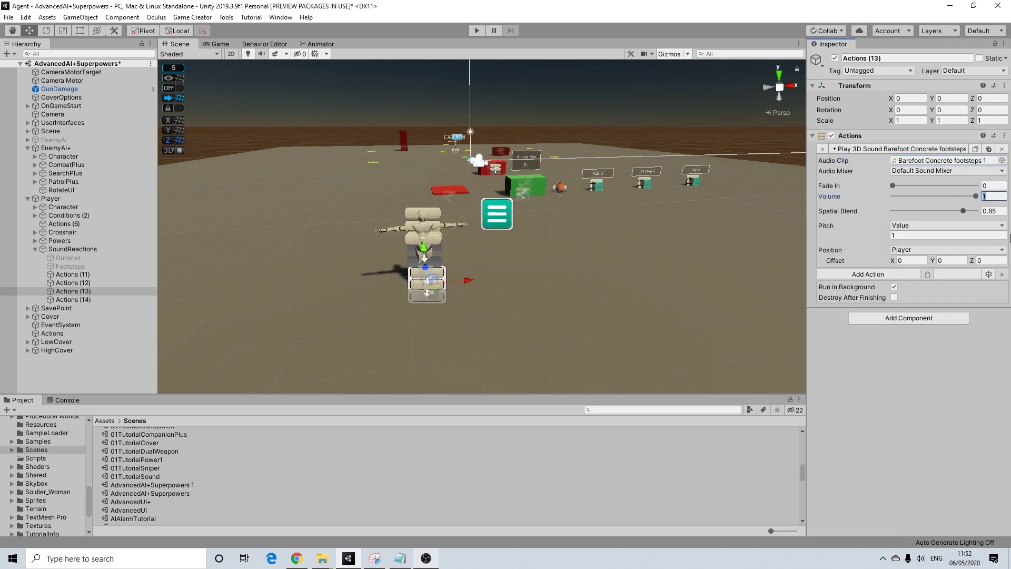
type("0.2")
left_click(932, 235)
type("0.25")
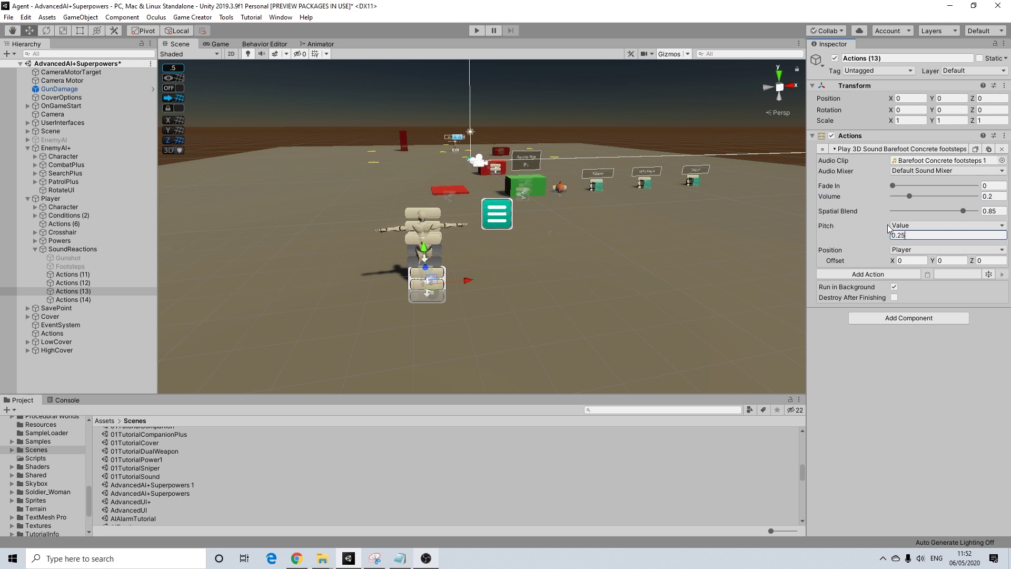
- Set the footstep 3D sound's pitch to 0.5 in Actions (13)
key("BackSpace")
key("BackSpace")
type("5")
middle_click_drag(449, 198, 472, 220)
scroll(472, 221, "up", 3)
scroll(647, 187, "down", 3)
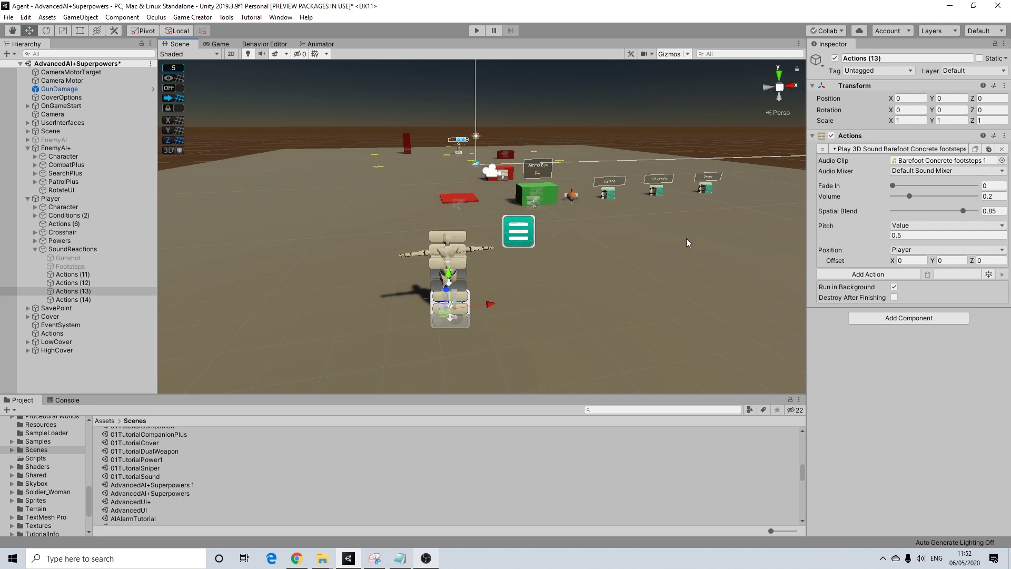
- Copy the Set Active action that activates Footsteps from Actions (11) into the empty Actions (12) used by the On Shoot trigger
left_click(73, 250)
left_click(879, 300)
left_click(70, 283)
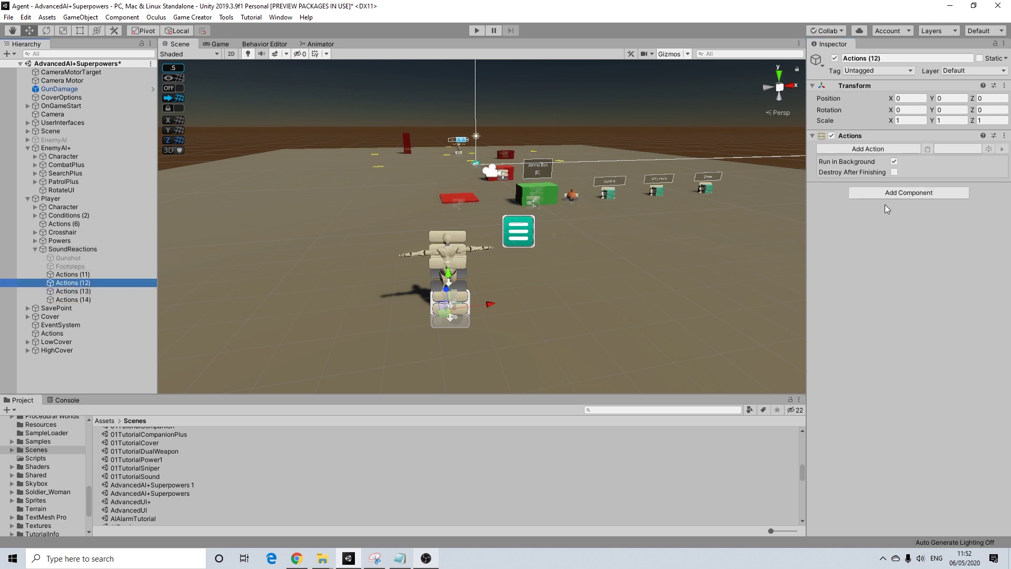
left_click(896, 149)
left_click(69, 275)
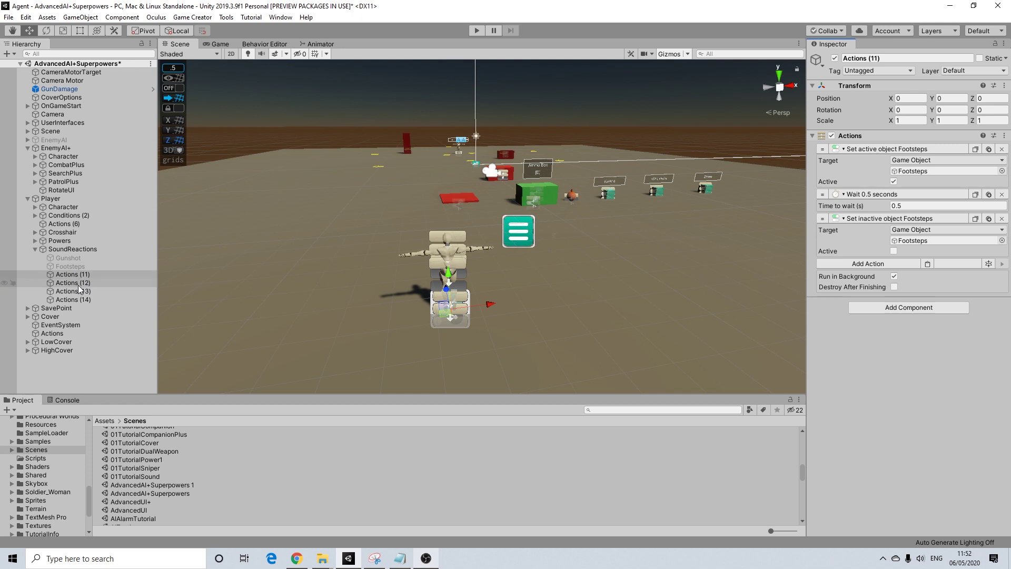
left_click(69, 283)
left_click(928, 149)
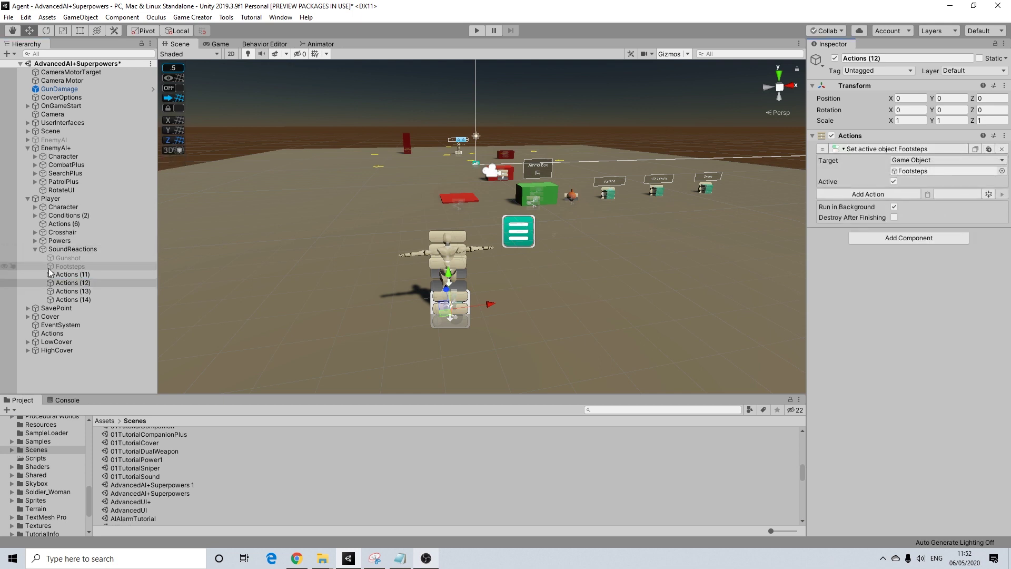
- Copy the 0.5-second Wait and the action that deactivates Footsteps from Actions (11) to the end of Actions (12)
left_click(69, 275)
left_click(975, 194)
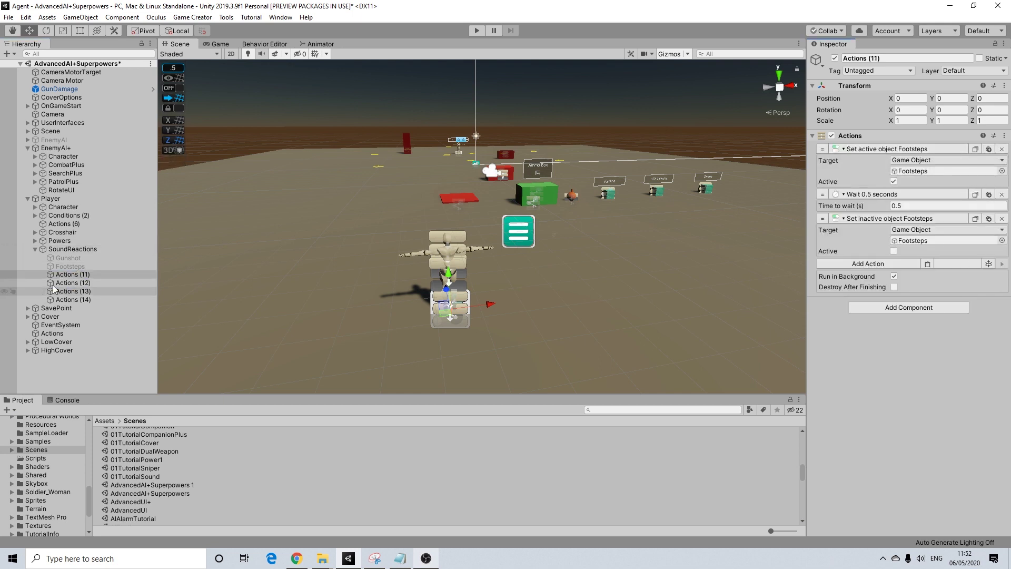
left_click(58, 283)
left_click(928, 194)
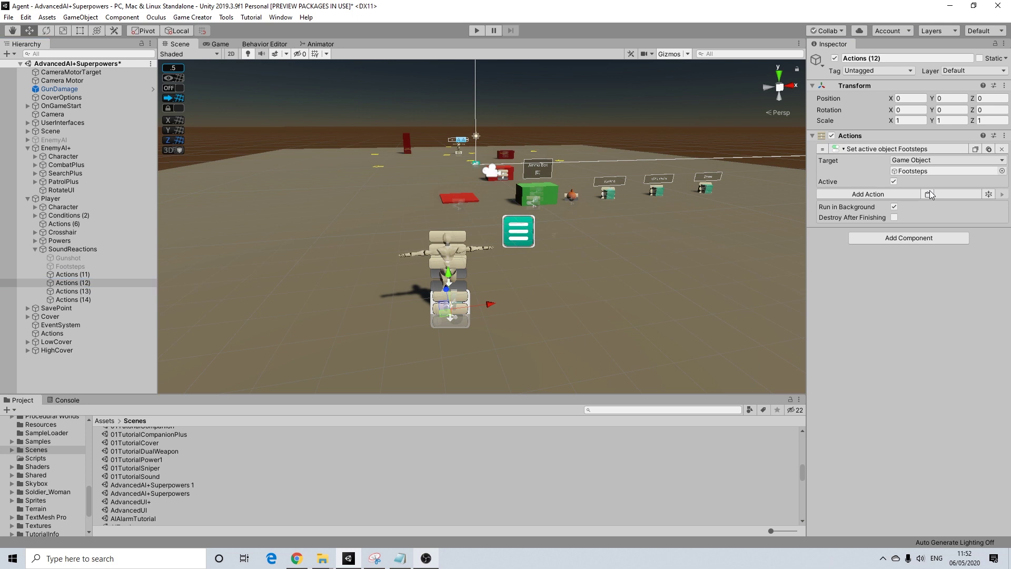
left_click(70, 275)
left_click(976, 219)
left_click(70, 283)
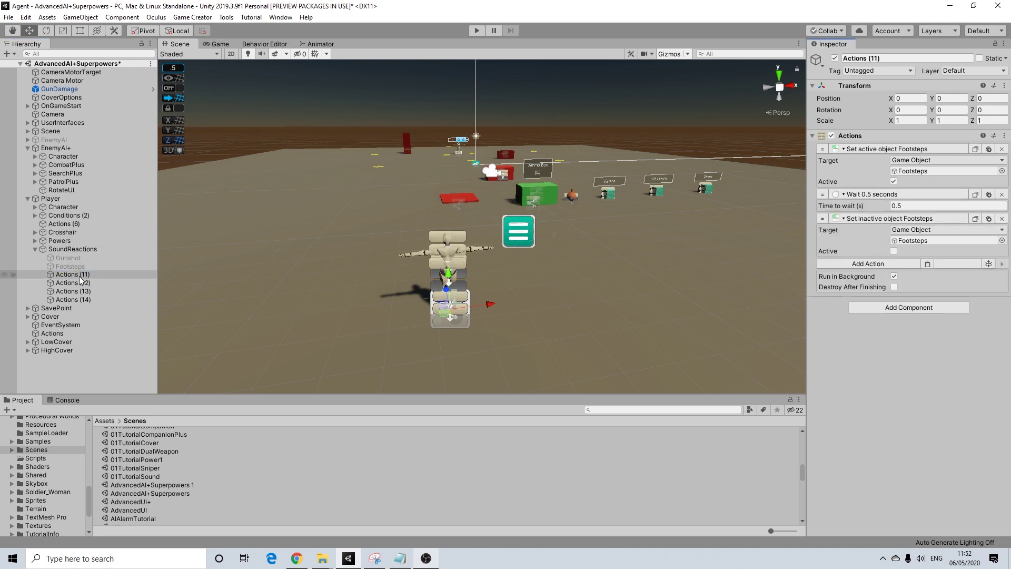
left_click(927, 219)
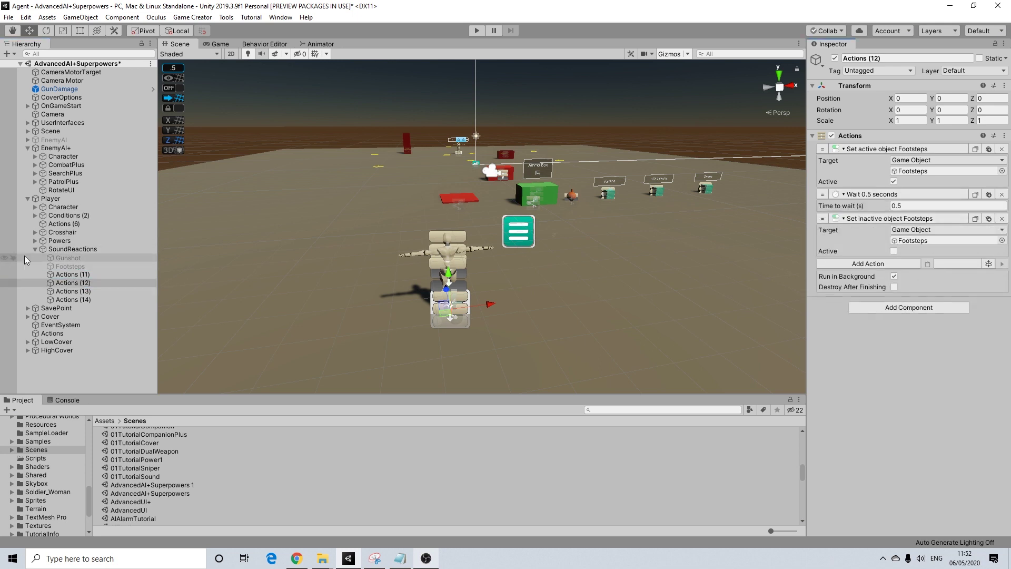
- Replace Footsteps with the Gunshot object as the target of both Set Active actions in Actions (12), and collapse SoundReactions
left_click(69, 258)
left_click_drag(386, 257, 927, 170)
left_click_drag(74, 260, 919, 241)
mouse_move(548, 269)
middle_mouse_down()
mouse_move(542, 285)
mouse_move(537, 265)
middle_mouse_up()
scroll(537, 261, "down", 1)
scroll(289, 243, "up", 2)
left_click(114, 250)
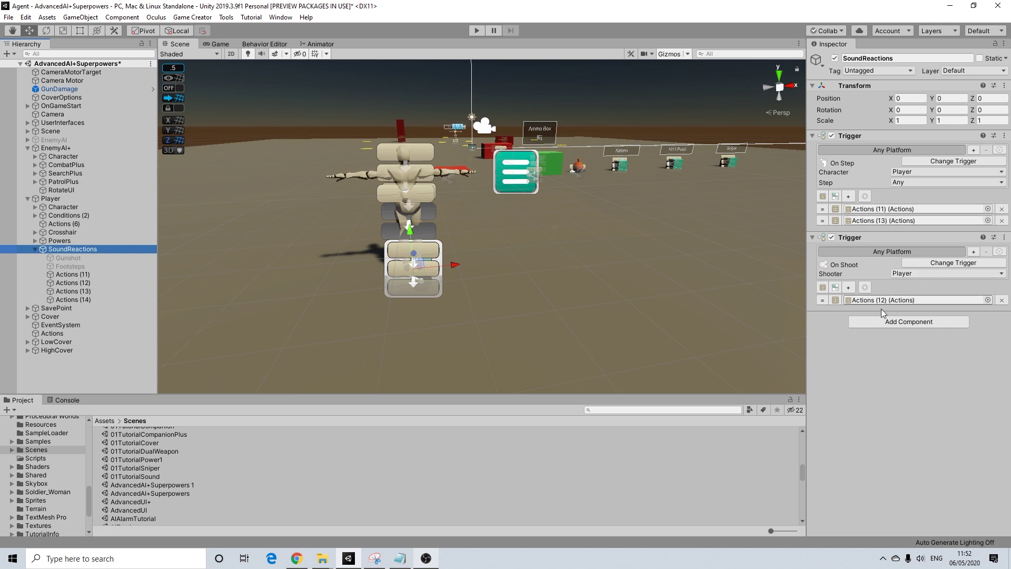
left_click(34, 248)
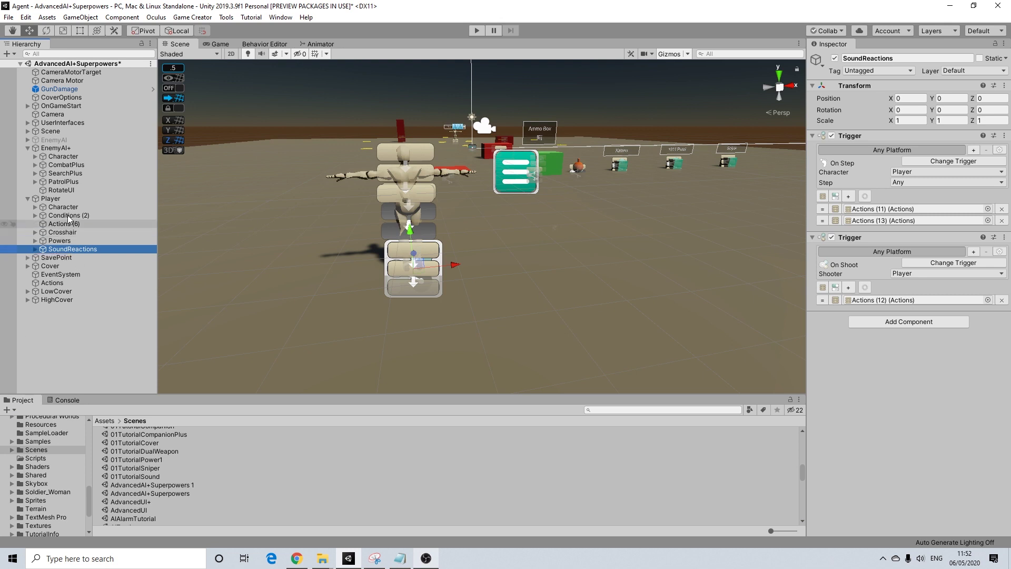
- Open the AdvancedEnemy behavior graph assigned to the Character of EnemyAI+
middle_click_drag(258, 168, 293, 249)
scroll(436, 276, "up", 6)
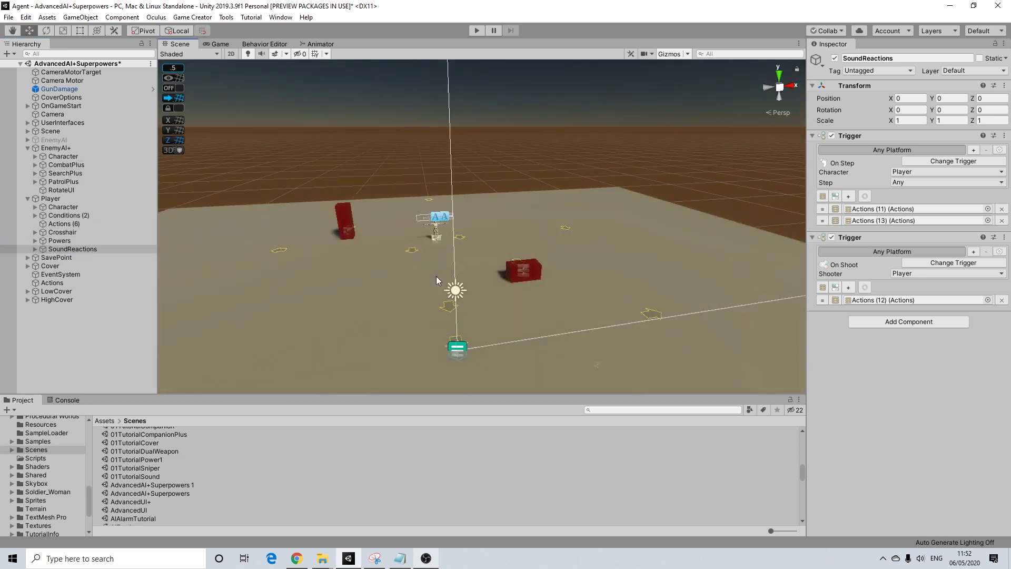
middle_click_drag(436, 276, 455, 276)
scroll(455, 276, "up", 3)
scroll(455, 276, "up", 6)
middle_click_drag(509, 297, 475, 280)
scroll(476, 281, "up", 5)
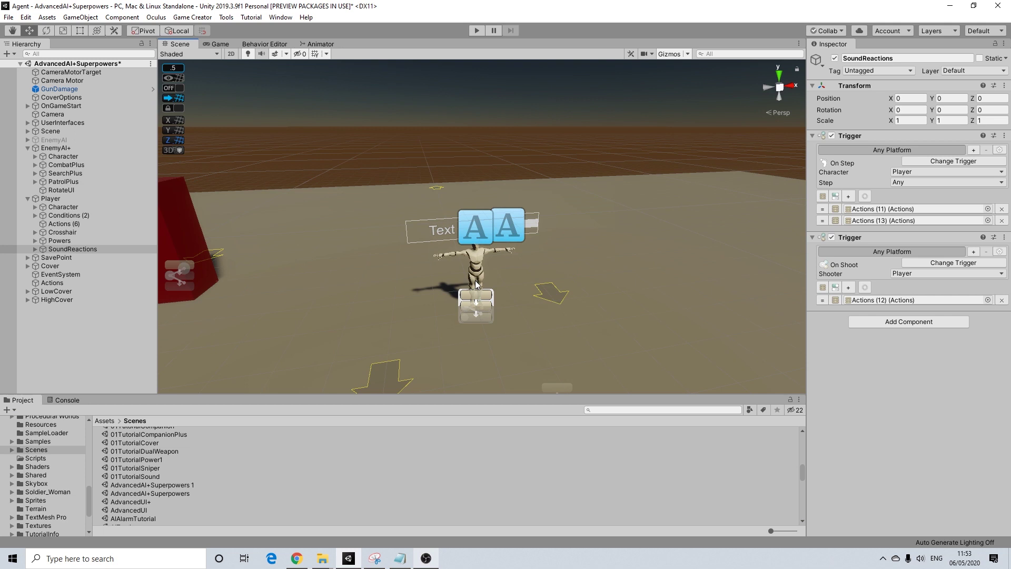
left_click(69, 156)
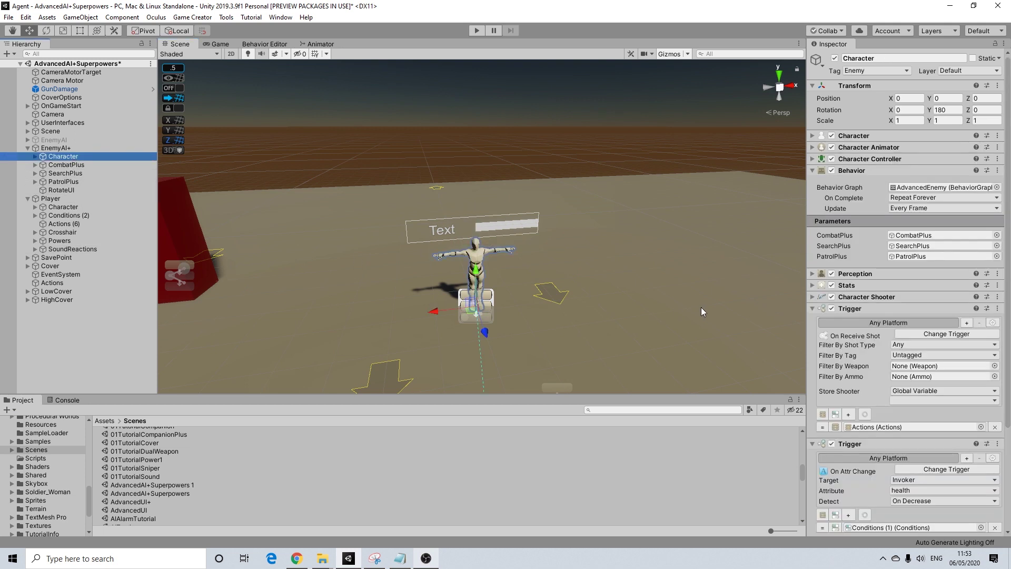
left_click(917, 188)
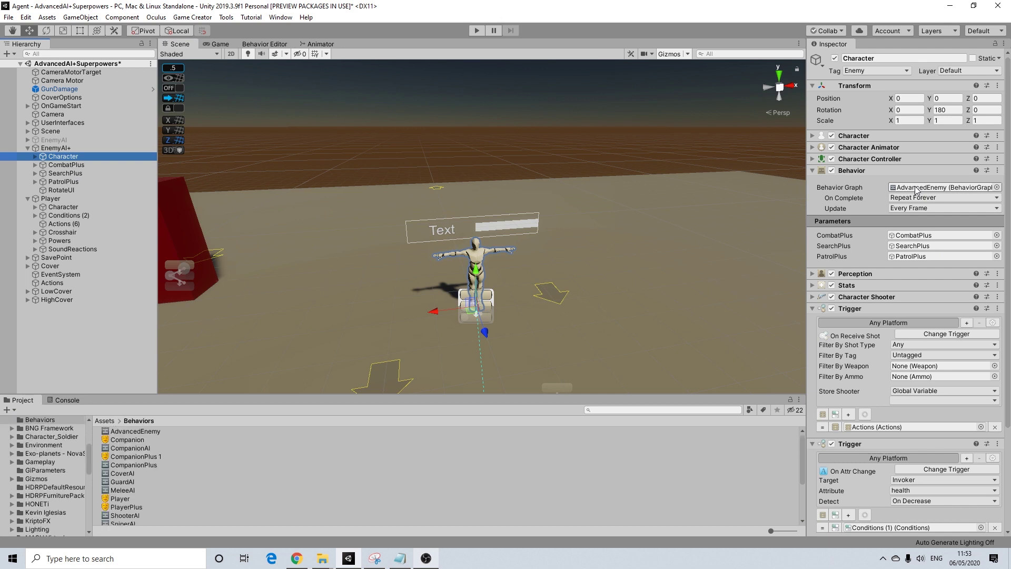
double_click(916, 188)
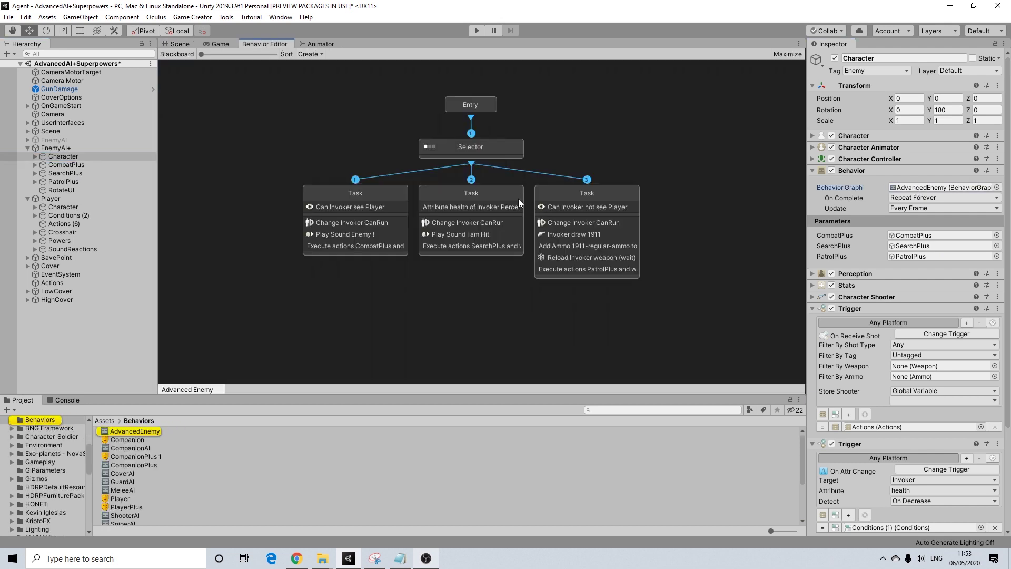
middle_click_drag(517, 198, 498, 199)
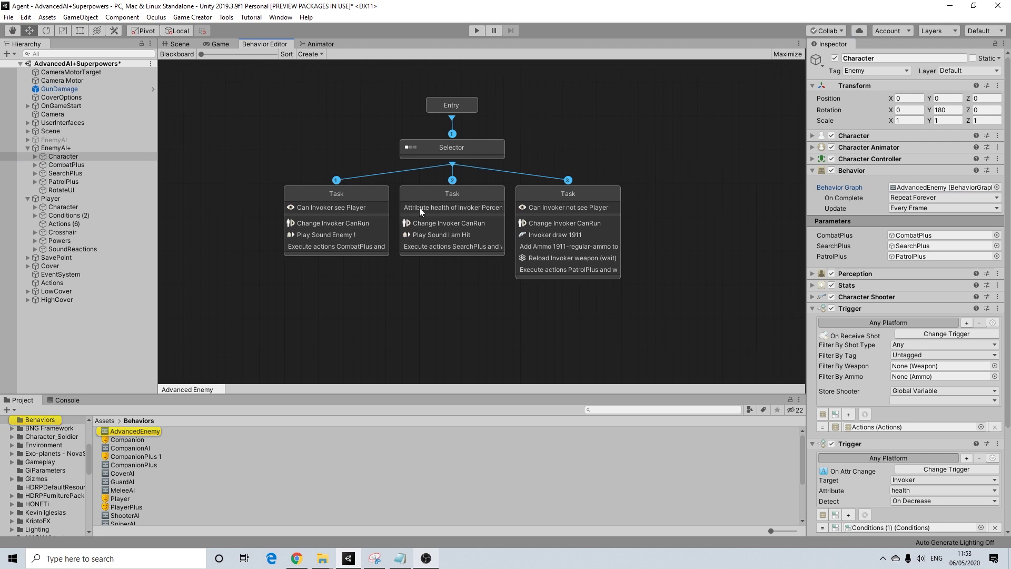
mouse_move(438, 210)
middle_mouse_down()
mouse_move(426, 201)
mouse_move(441, 202)
middle_mouse_up()
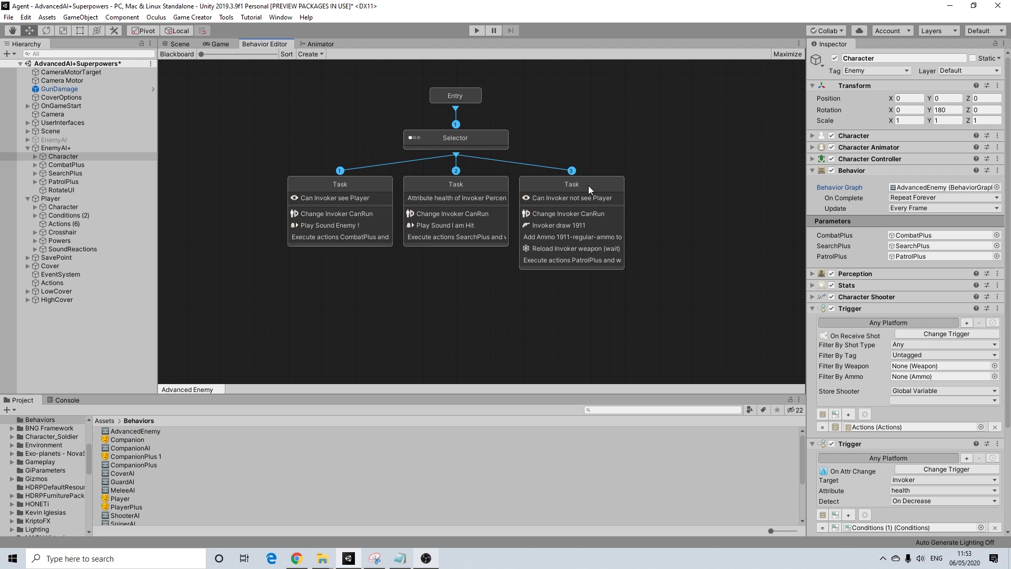
- Move the patrol task aside and create a new Task under the Selector as the third branch, before the patrol task
left_click_drag(544, 188, 678, 191)
left_click_drag(462, 152, 573, 182)
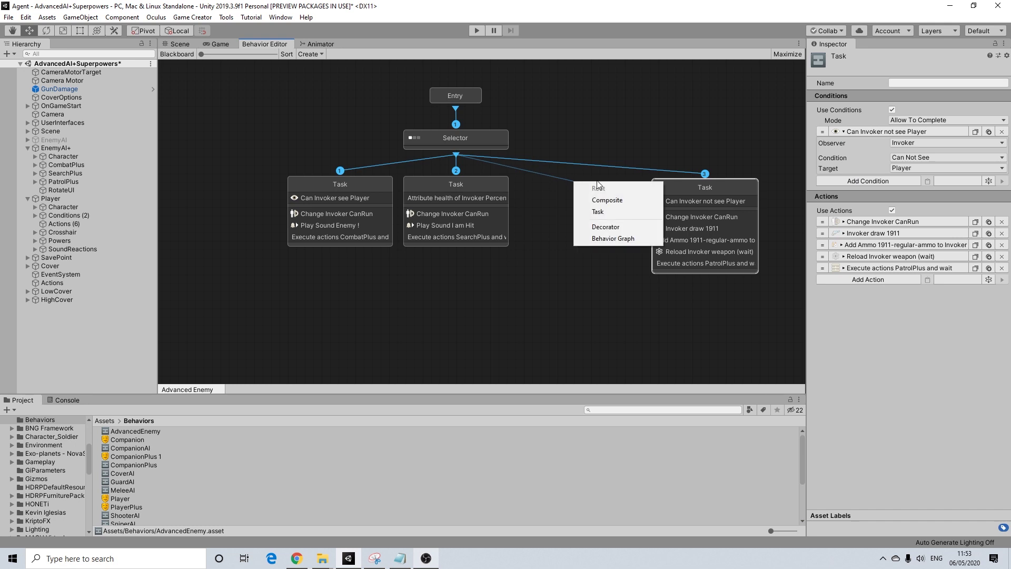
left_click(599, 211)
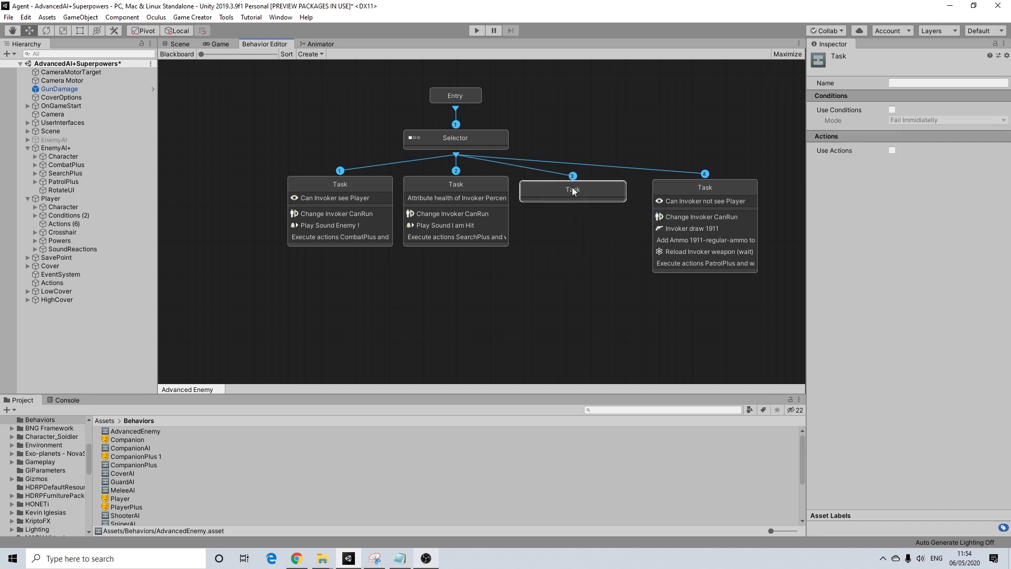
left_click_drag(580, 186, 586, 184)
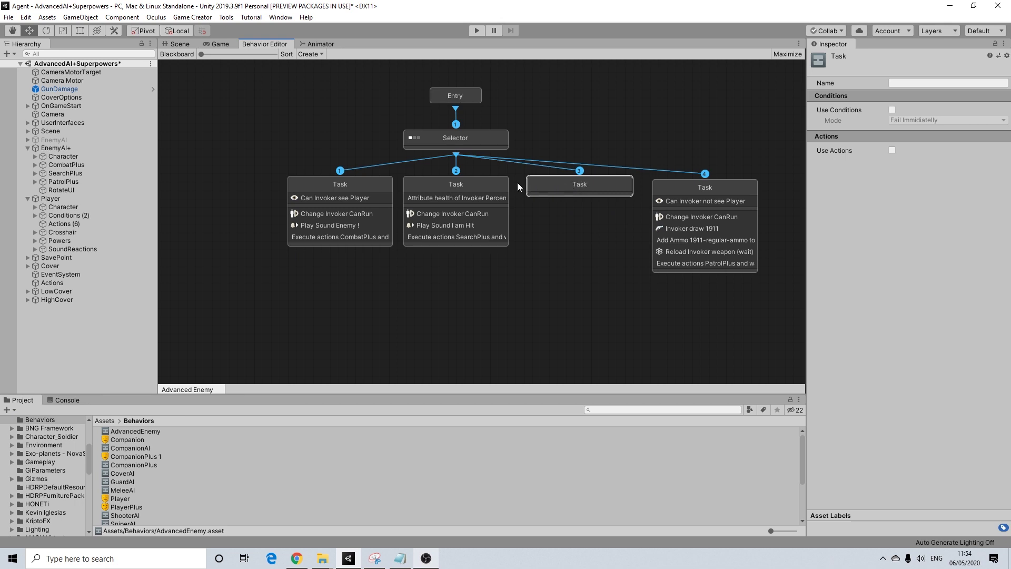
mouse_move(558, 184)
left_mouse_down()
mouse_move(404, 147)
mouse_move(290, 169)
mouse_move(274, 183)
mouse_move(561, 172)
mouse_move(559, 184)
left_mouse_up()
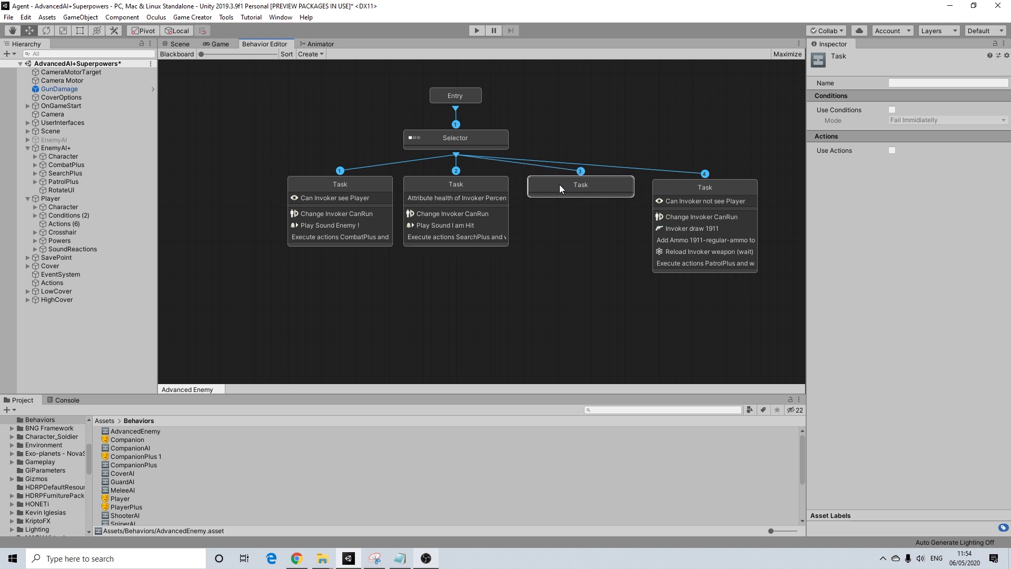
- Enable conditions on the new third task and set their mode to Allow To Complete
left_click(710, 187)
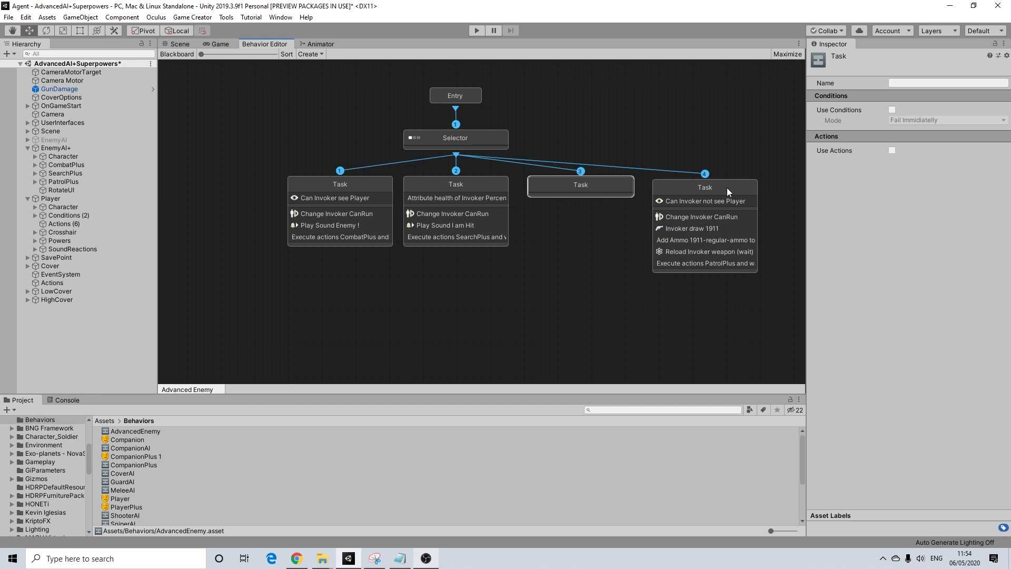
left_click(604, 185)
left_click(892, 110)
left_click(905, 120)
left_click(919, 144)
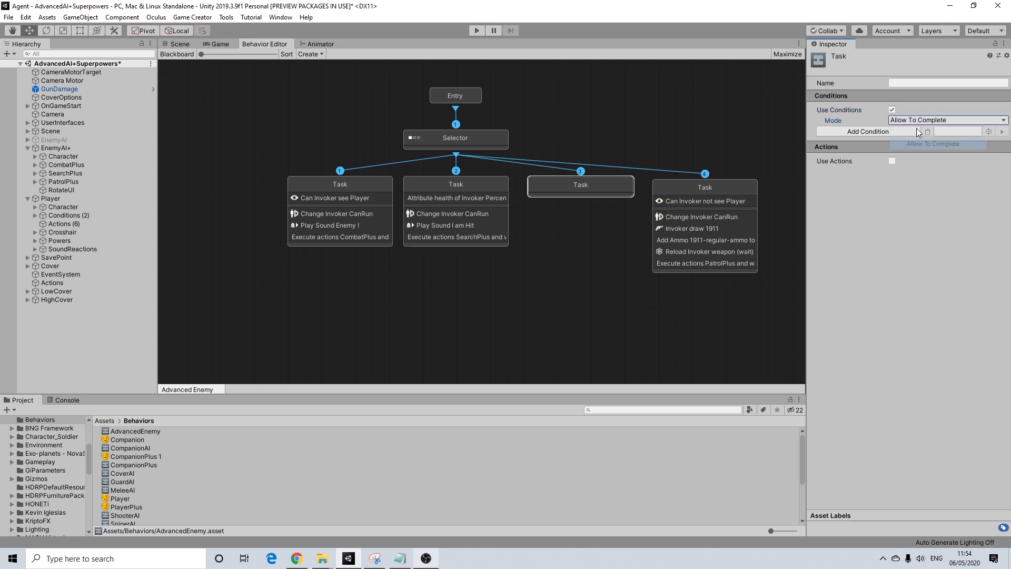
- Add a Variable Bool condition to the third task that compares the global variable PlayerSound with True
left_click(881, 127)
left_click(849, 173)
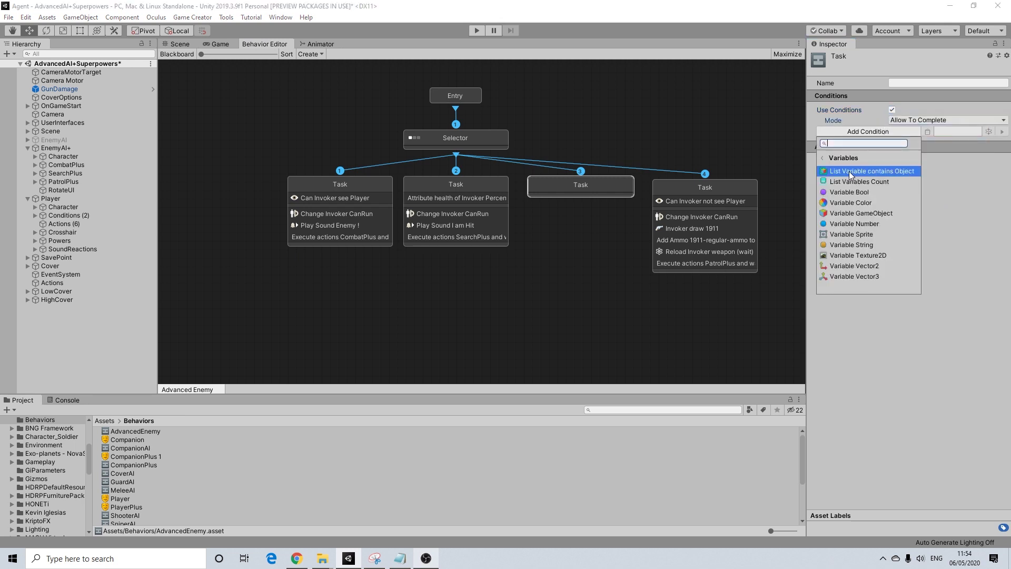
left_click(883, 184)
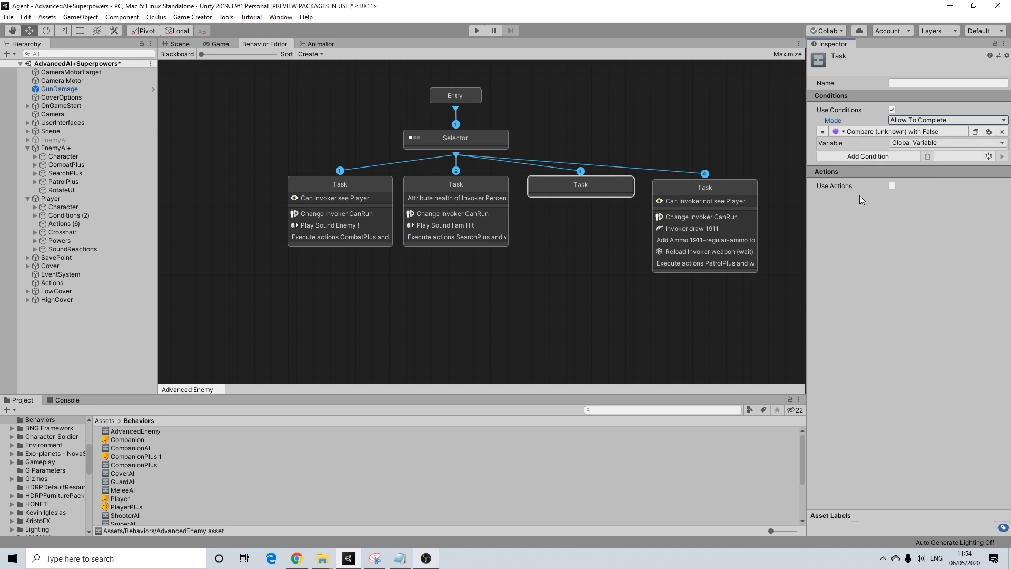
left_click(911, 143)
left_click(931, 154)
left_click(938, 153)
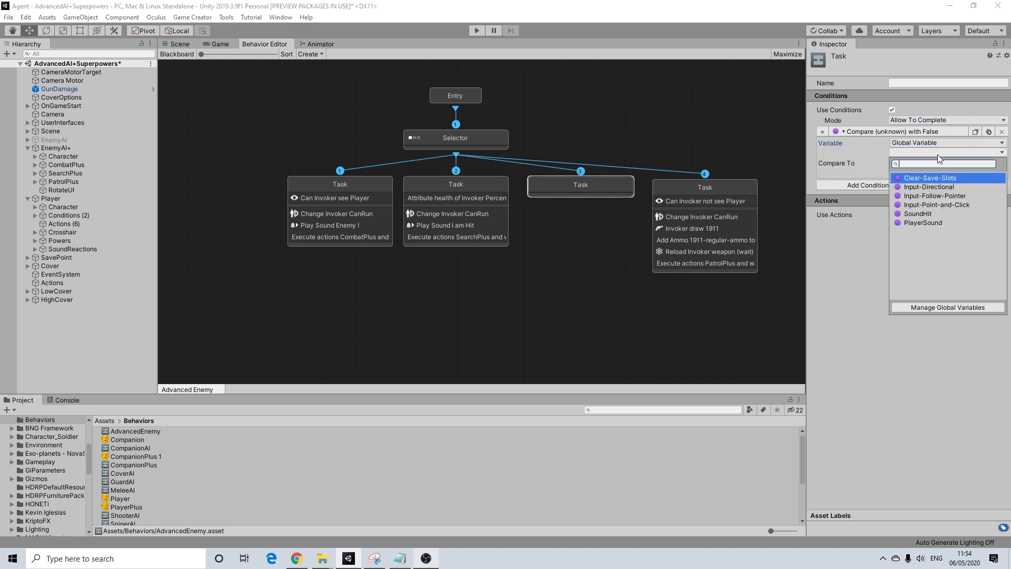
left_click(925, 222)
left_click(894, 173)
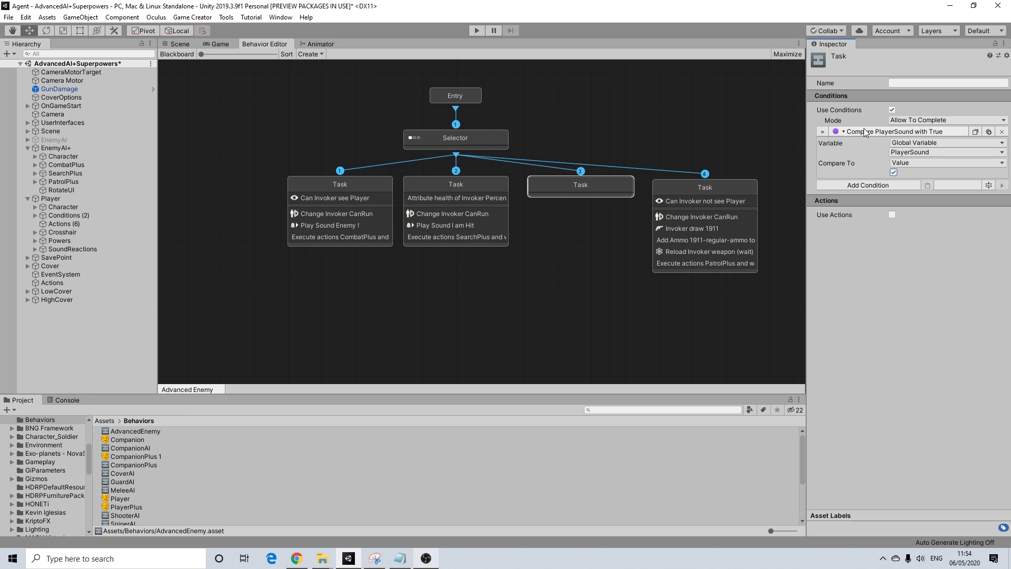
left_click(889, 186)
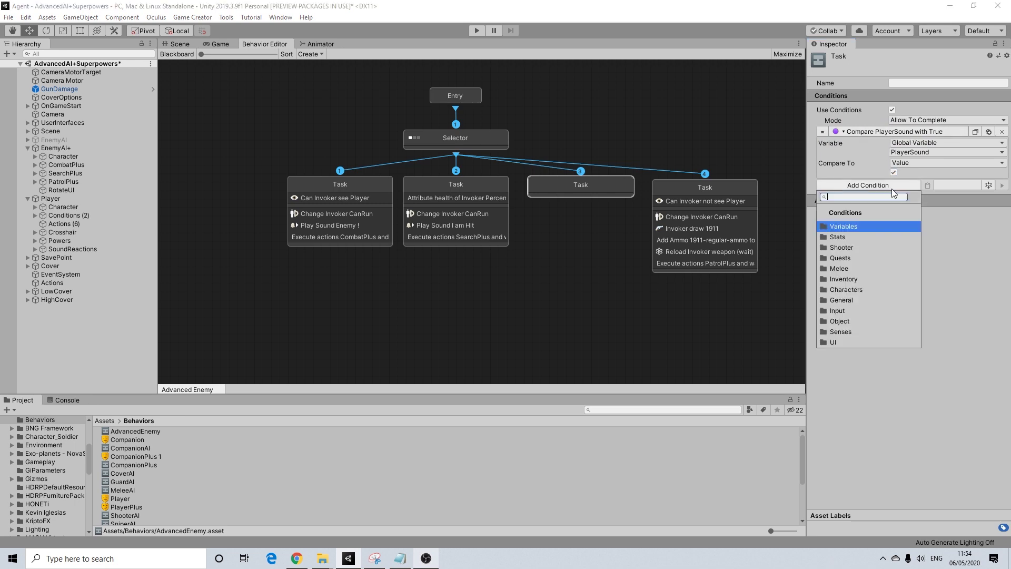
left_click(842, 226)
left_click(988, 224)
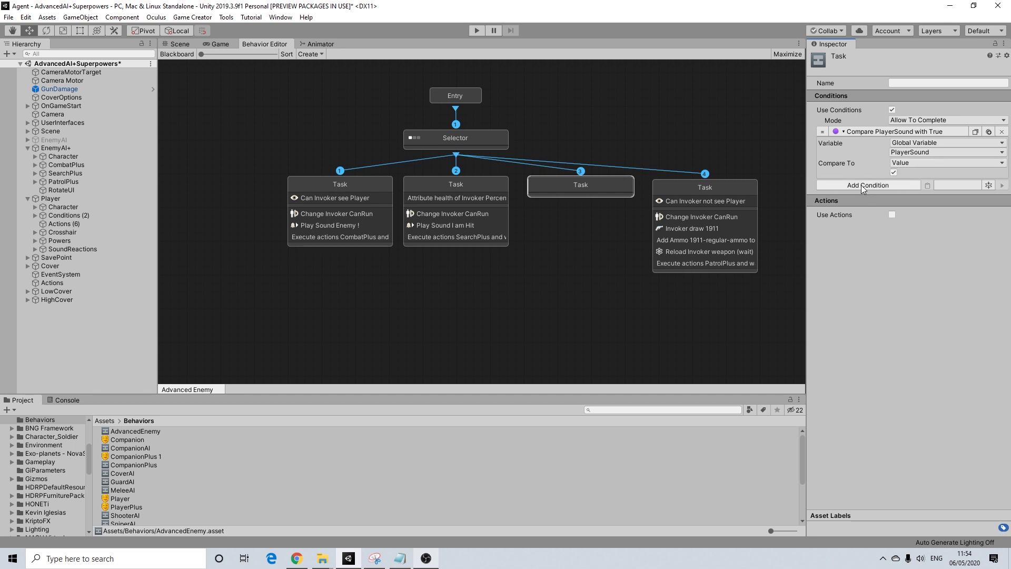
- Enable actions on the third task and add a character rotation action that turns Invoker towards Player
left_click(892, 215)
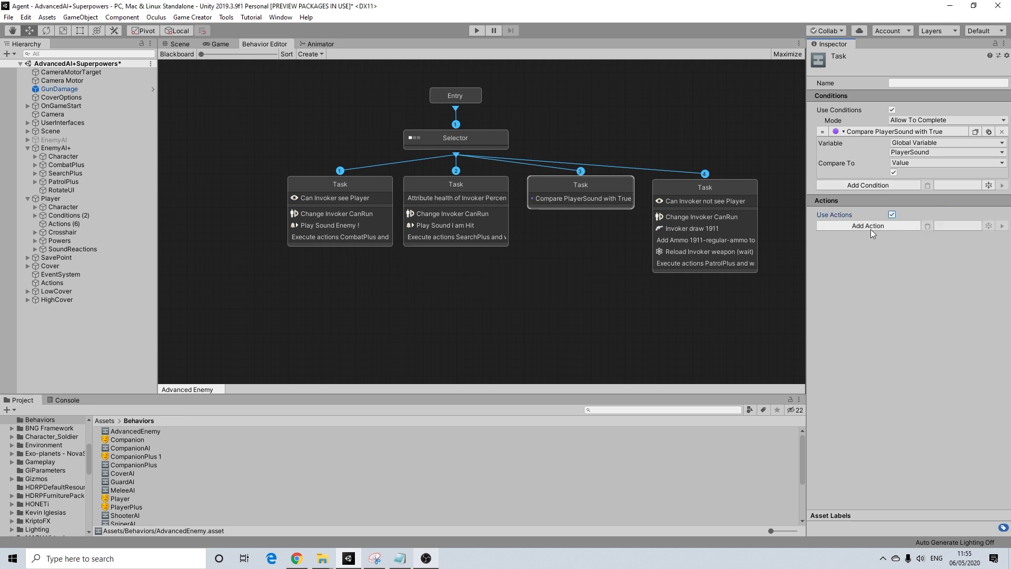
left_click(870, 228)
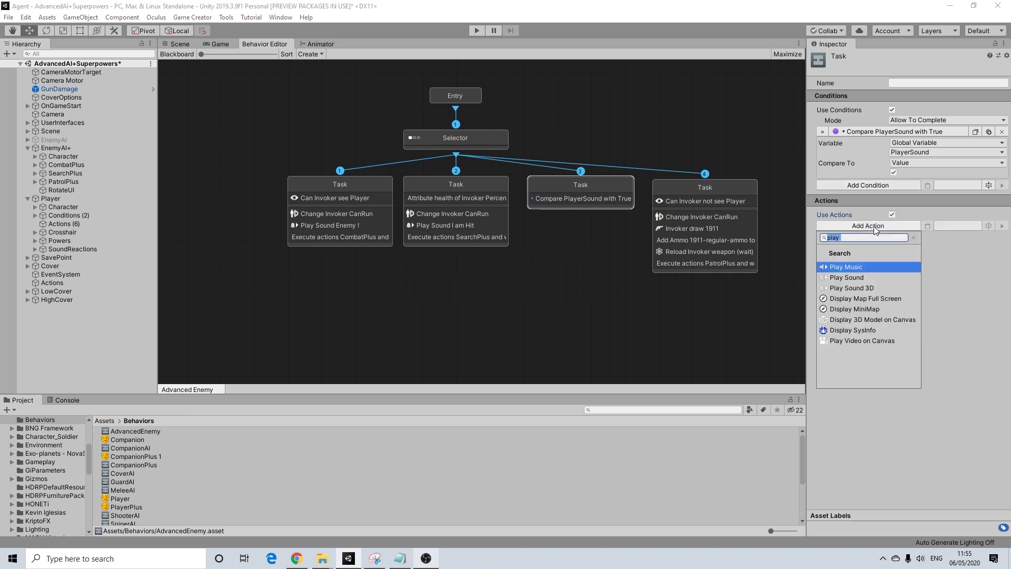
type("rot")
left_click(869, 267)
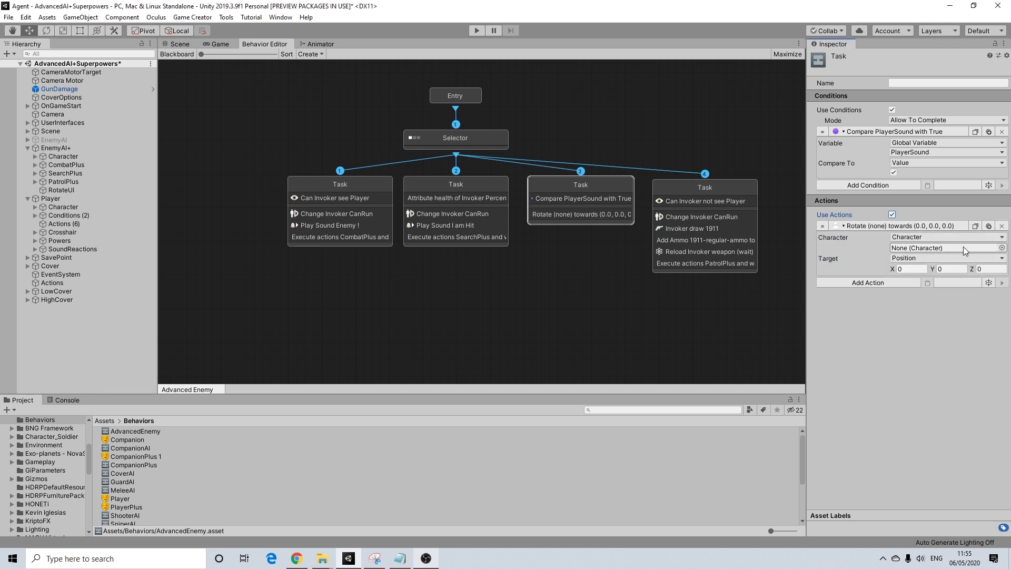
left_click(975, 238)
left_click(922, 258)
left_click(919, 247)
left_click(922, 258)
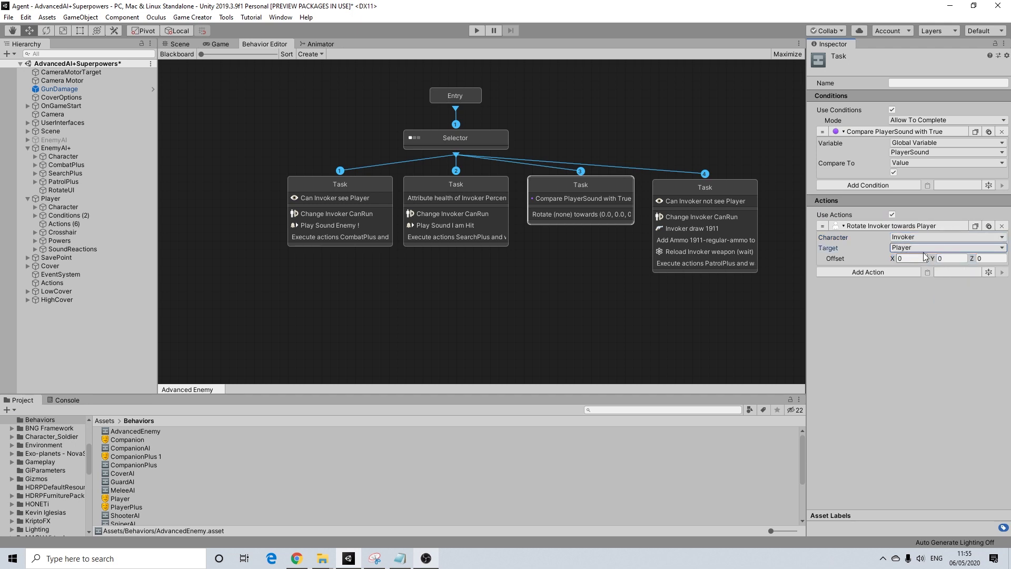
- Add a 1-second Wait action after the rotation in the third task
left_click(886, 271)
type("wait")
key("Return")
left_click(902, 283)
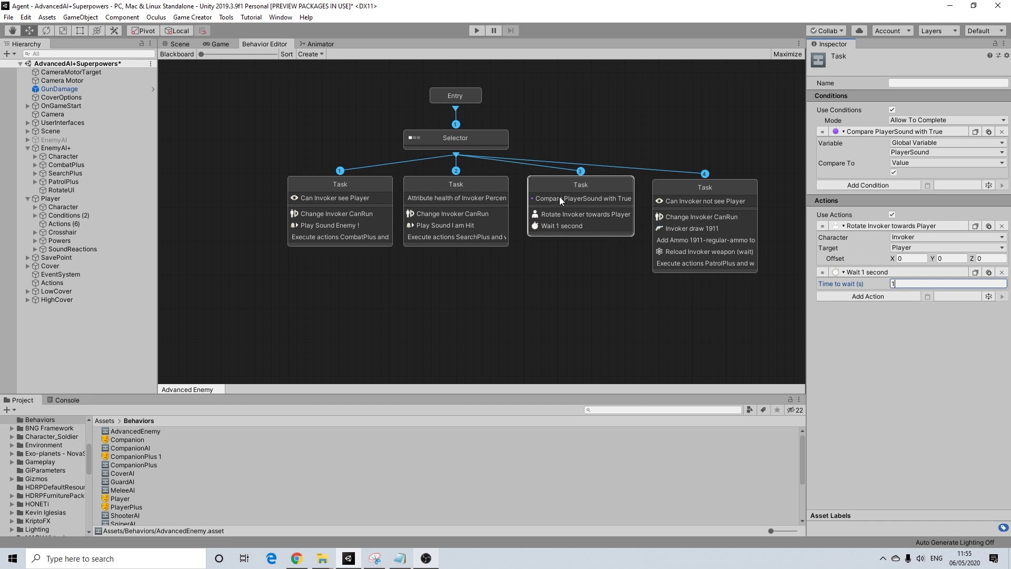
- Review the player-sight, sound and patrol tasks and automatically sort the nodes in the Advanced Enemy graph
left_click(364, 193)
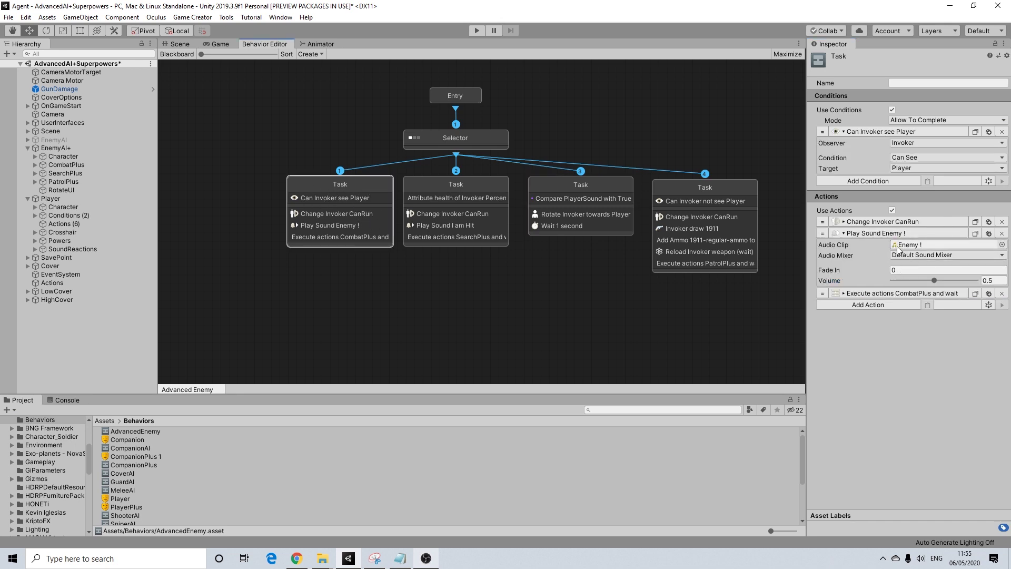
left_click(627, 208)
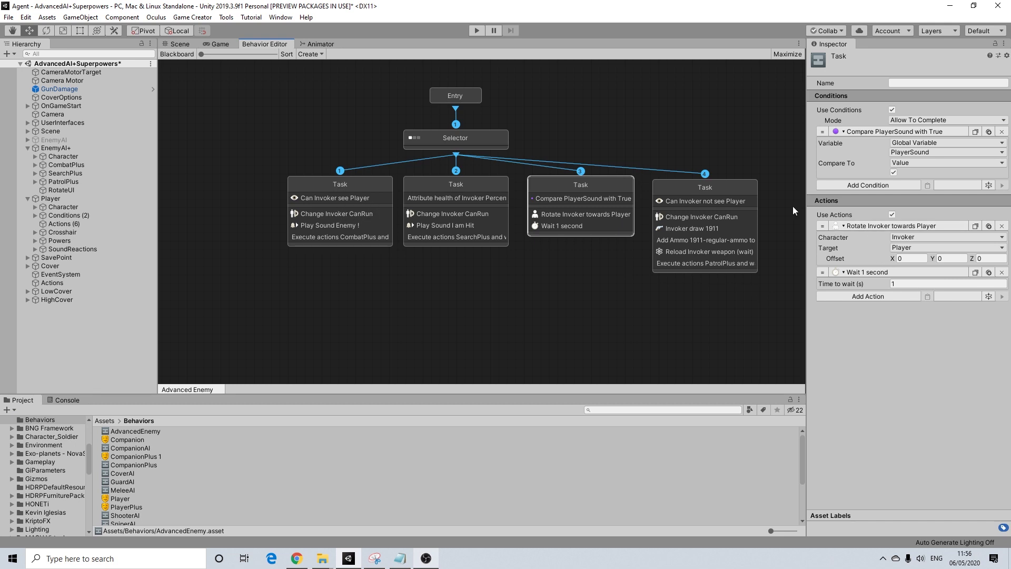
middle_click_drag(566, 268, 508, 260)
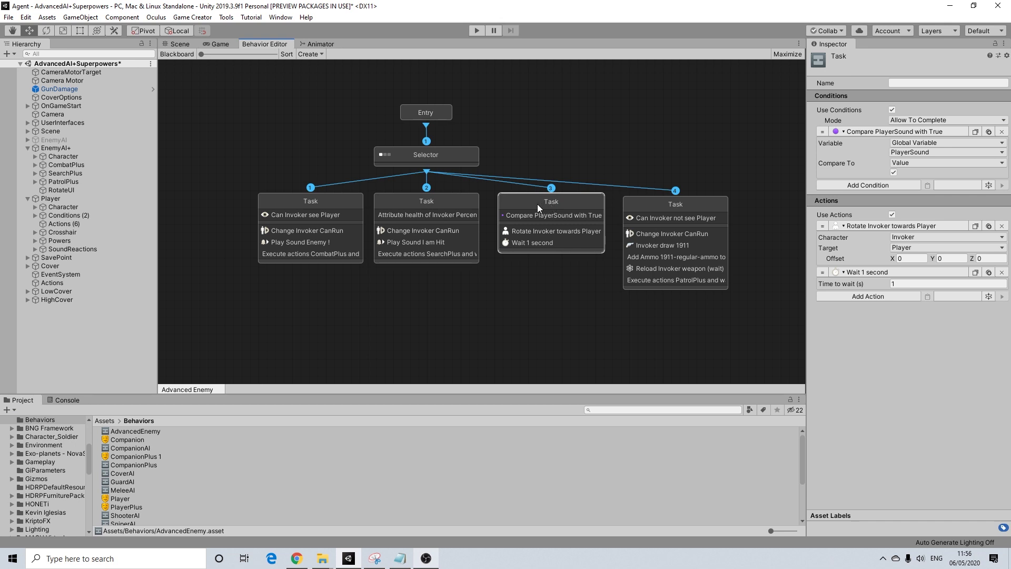
left_click(634, 201)
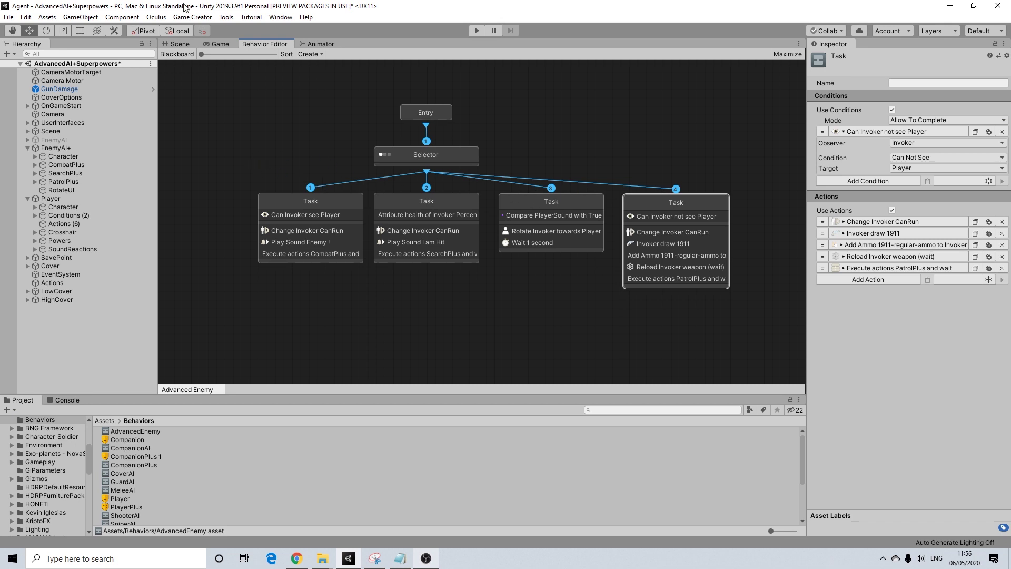
left_click(287, 54)
middle_click_drag(410, 206, 460, 198)
middle_click_drag(523, 228, 514, 220)
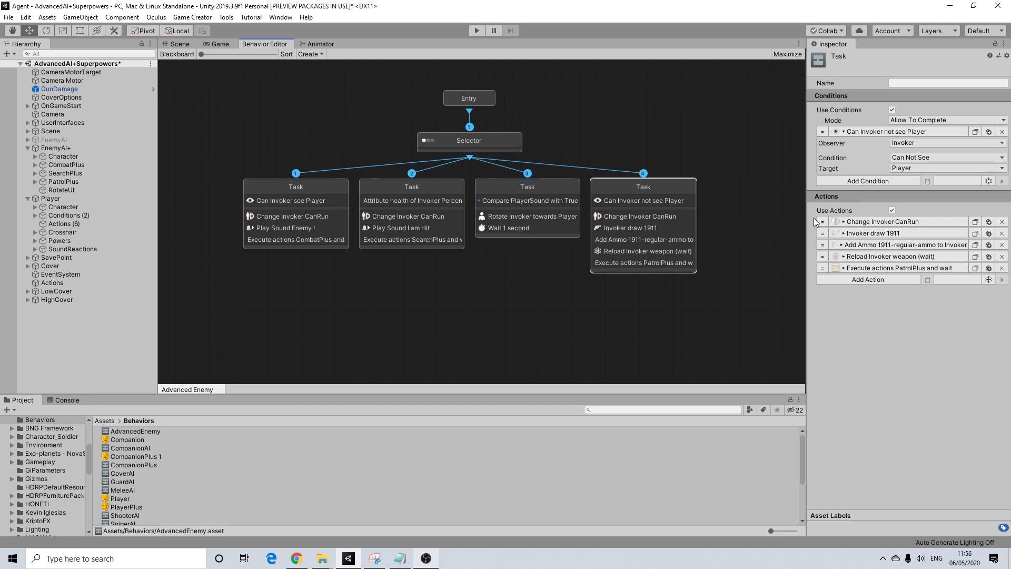
- Examine the third task's rotation and wait settings, and return to the Scene view
left_click(554, 185)
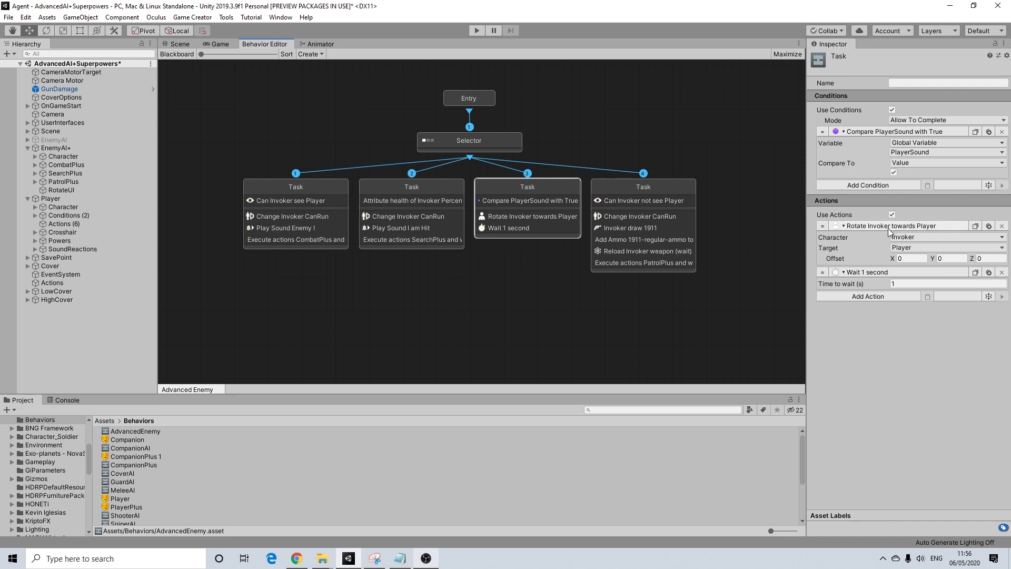
left_click(892, 284)
left_click(180, 44)
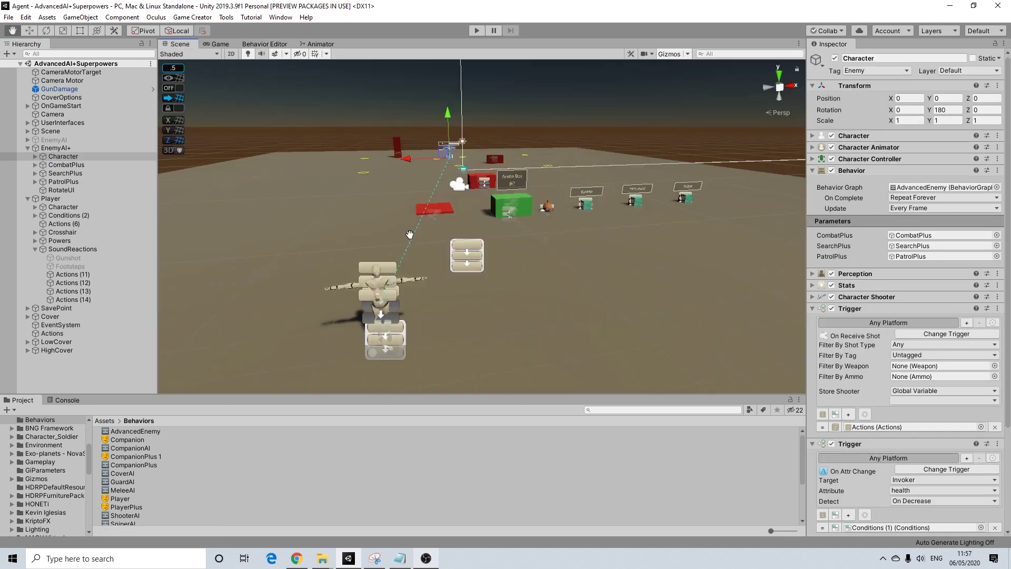
scroll(409, 247, "down", 5)
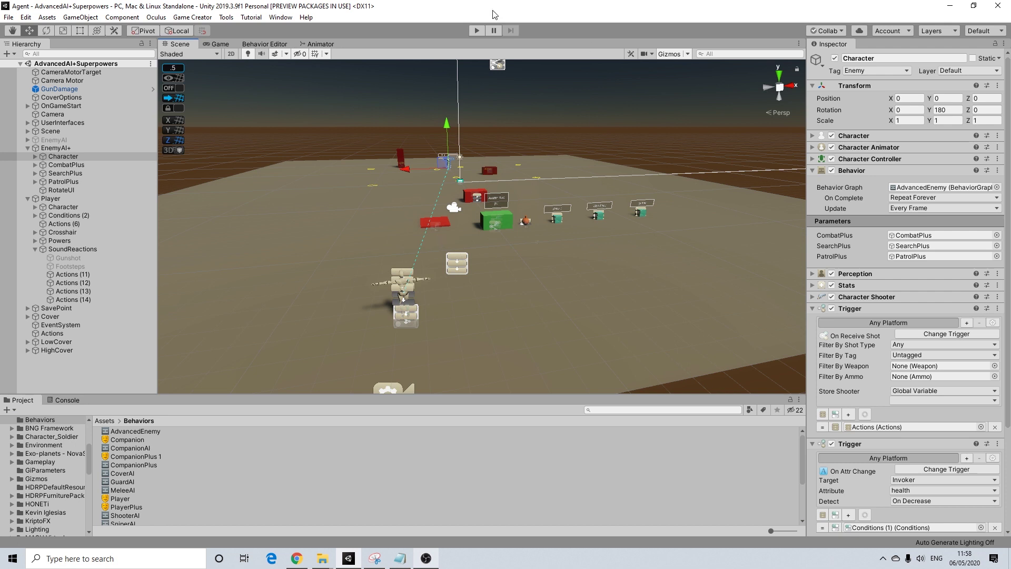
- Start a play test and run the player past the ammo box to pick up the 1911 pistol
left_click(477, 31)
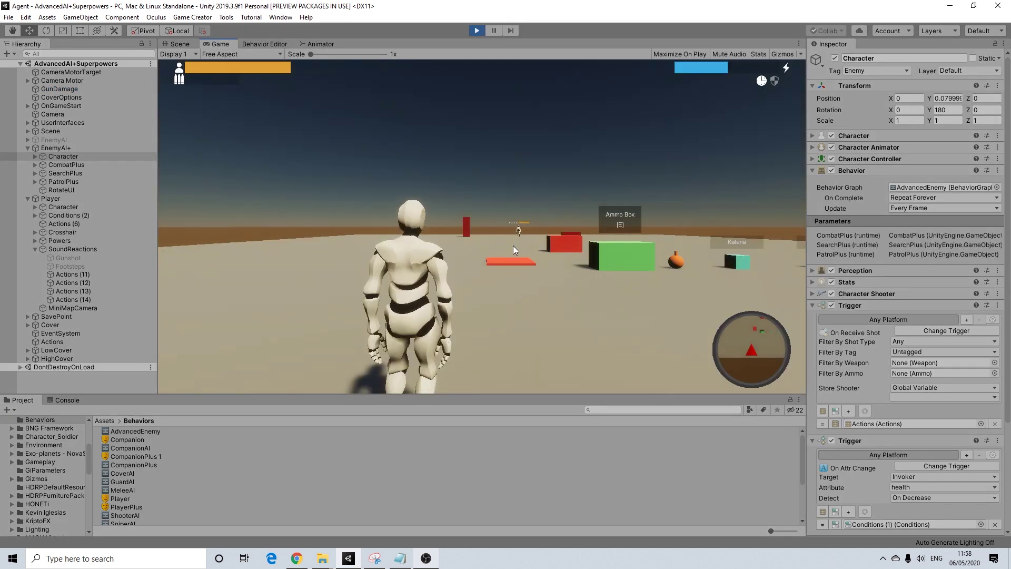
key("w")
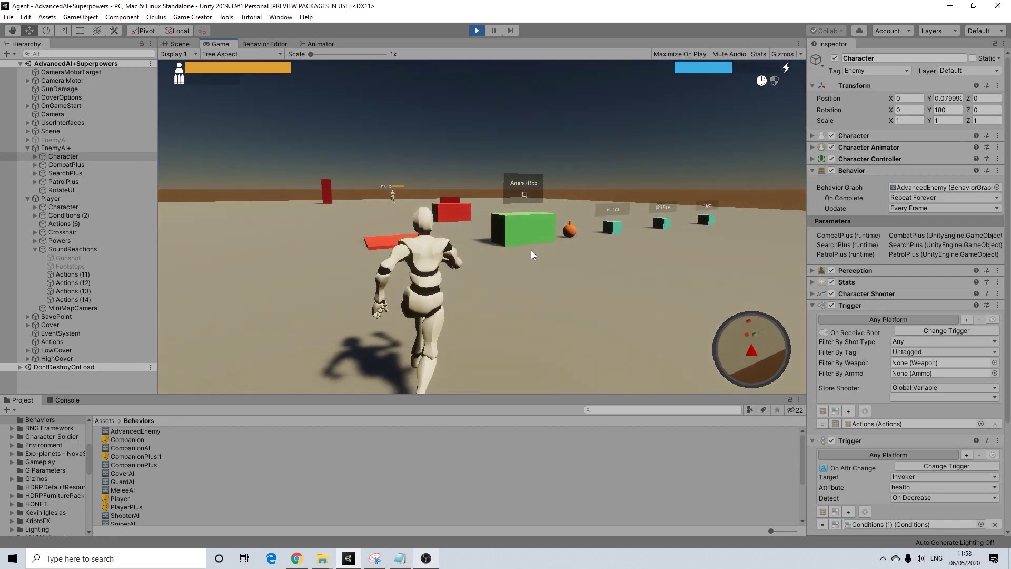
key("d")
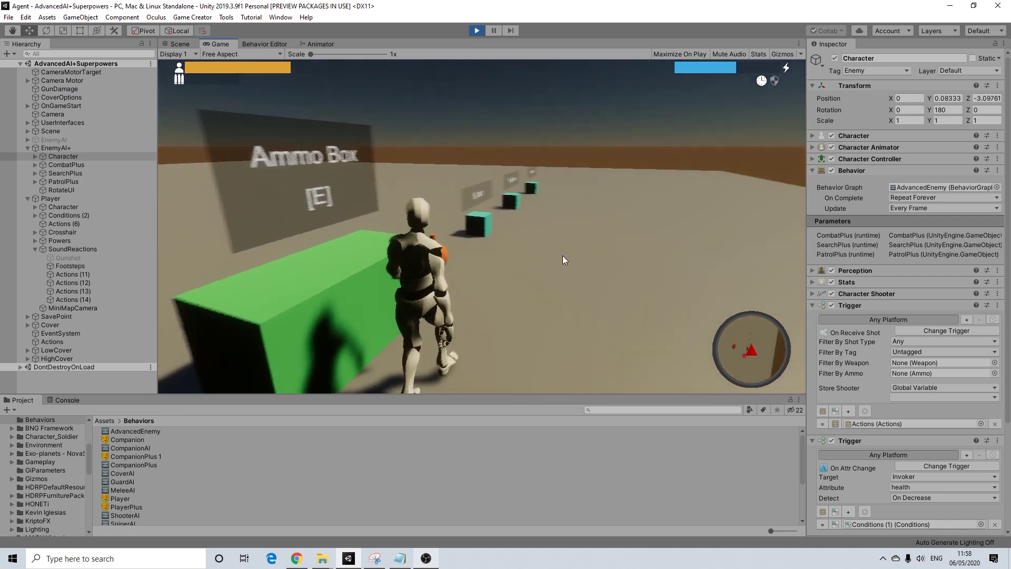
key("w")
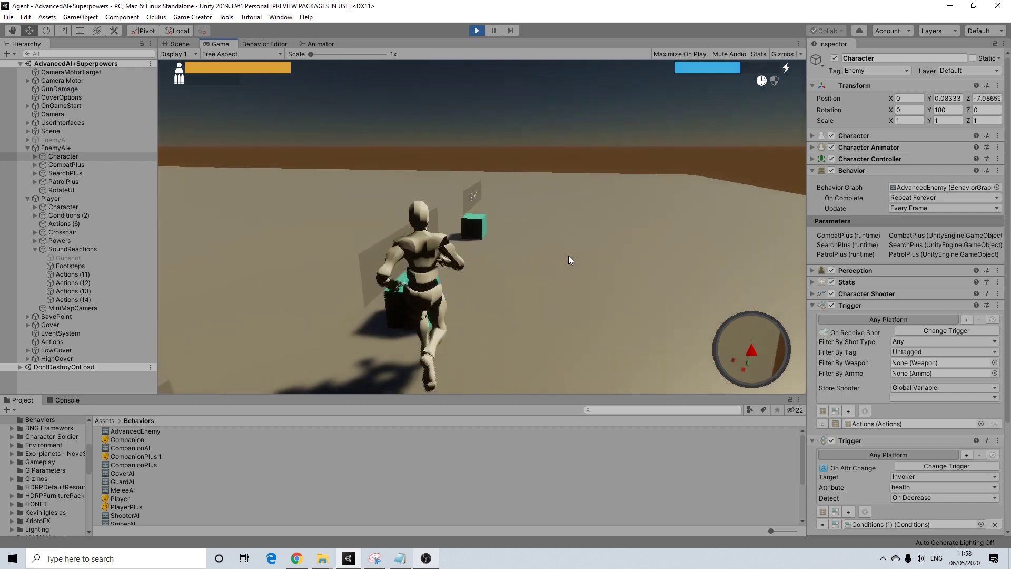
key("w")
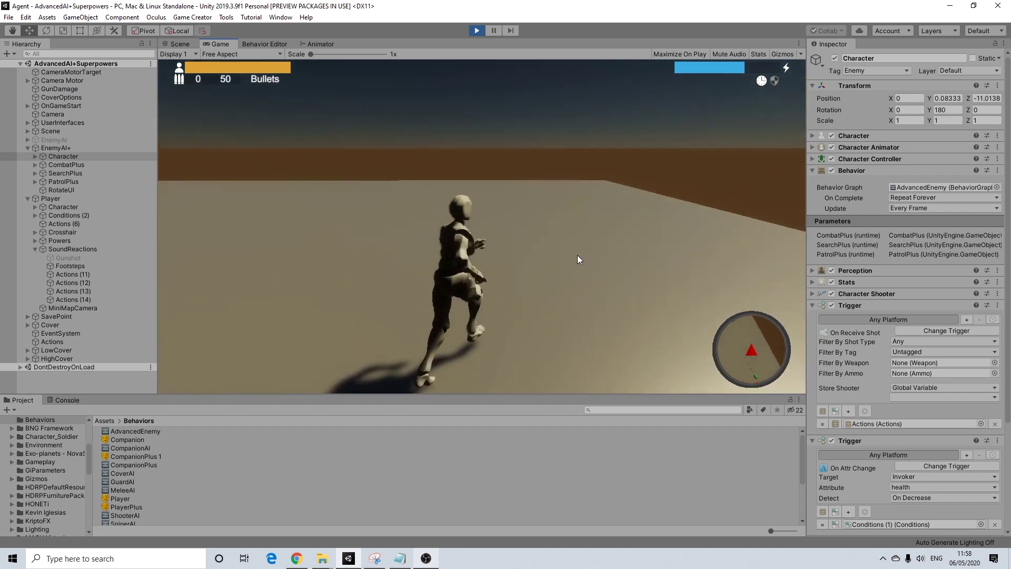
key("a")
key("w")
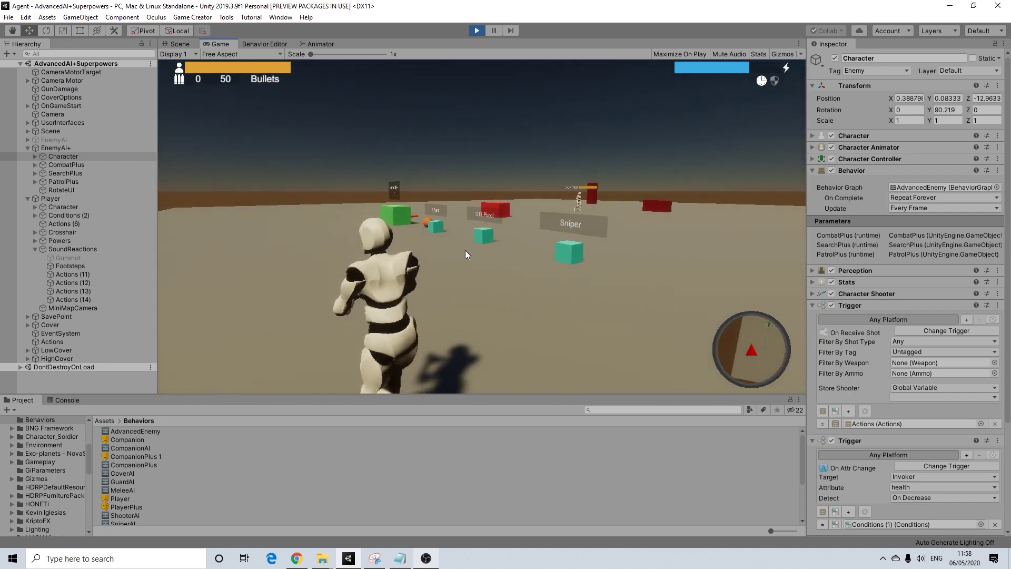
- Load the pistol, test the enemy's hearing with one aimed shot, and reload while running past the weapon pickups
key("r")
key("w")
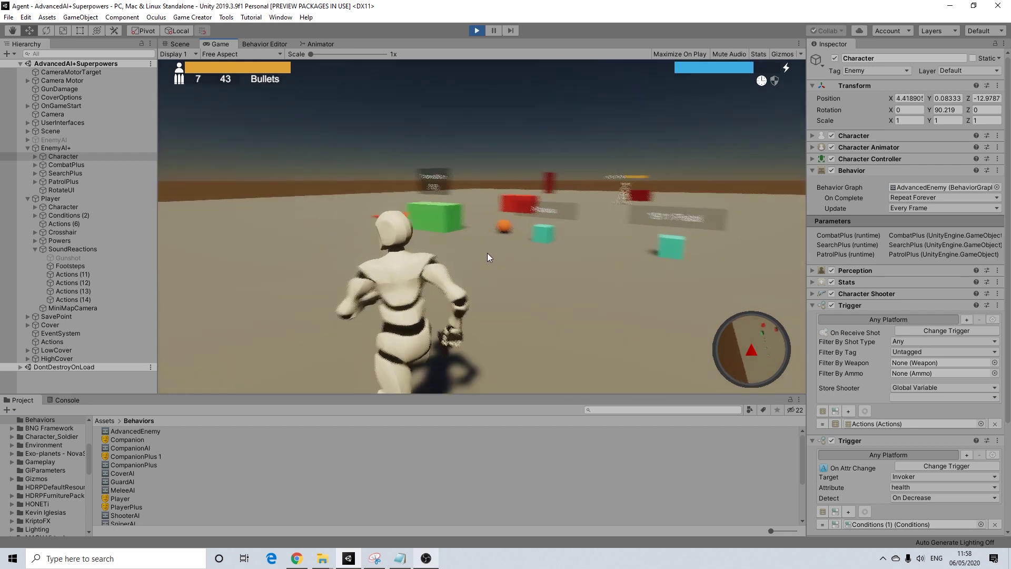
right_click(485, 253)
left_click(486, 230)
key("w")
key("r")
key("d")
key("w")
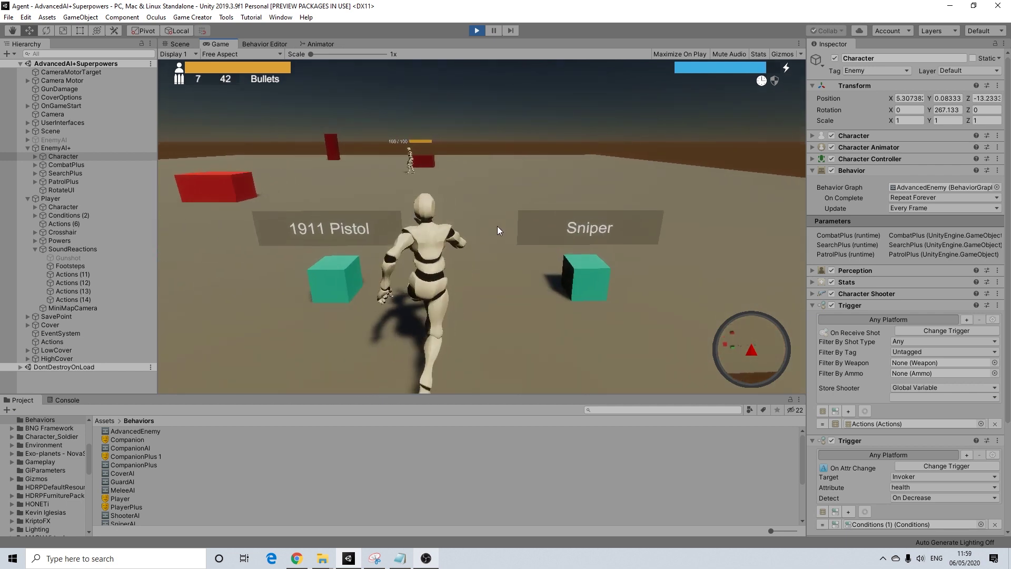
- Run the player closer to the enemy, fire a single shot nearby and reload the pistol
key("w")
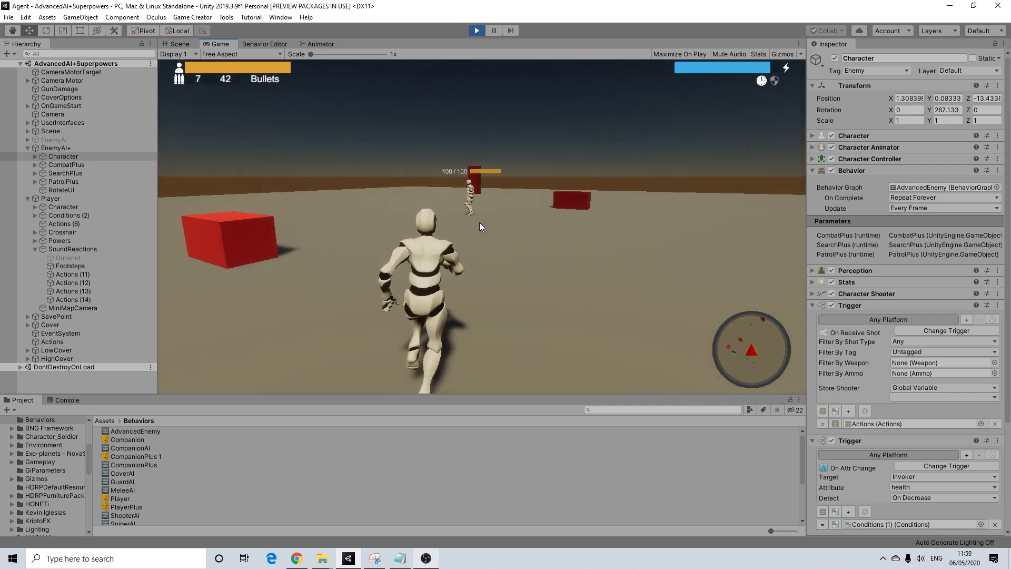
right_click(479, 222)
left_click(481, 211)
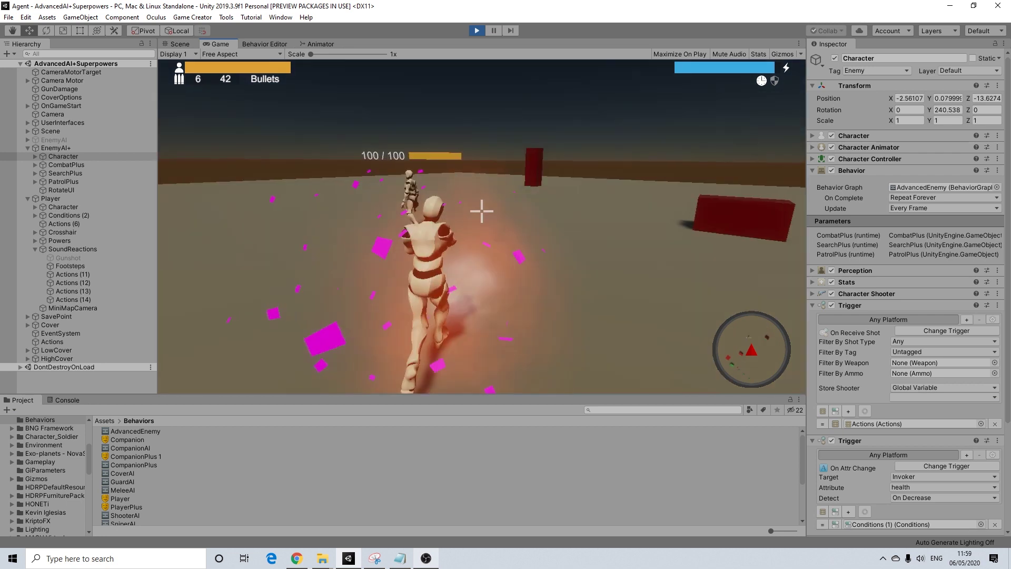
key("w")
key("r")
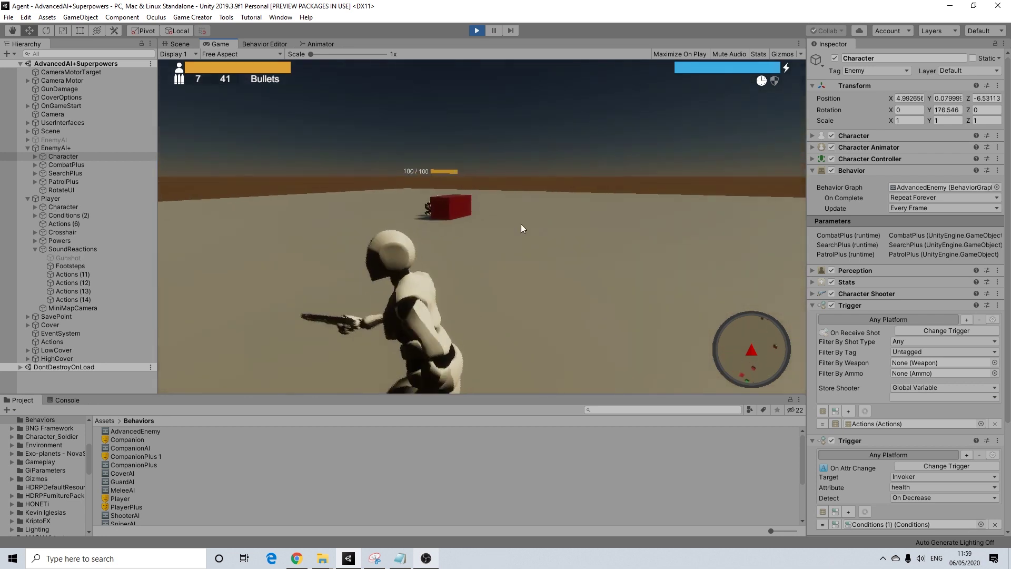
- Fire a full seven-round magazine near the distant enemy to test its gunshot reaction, and reload
right_click(524, 220)
left_click(480, 211)
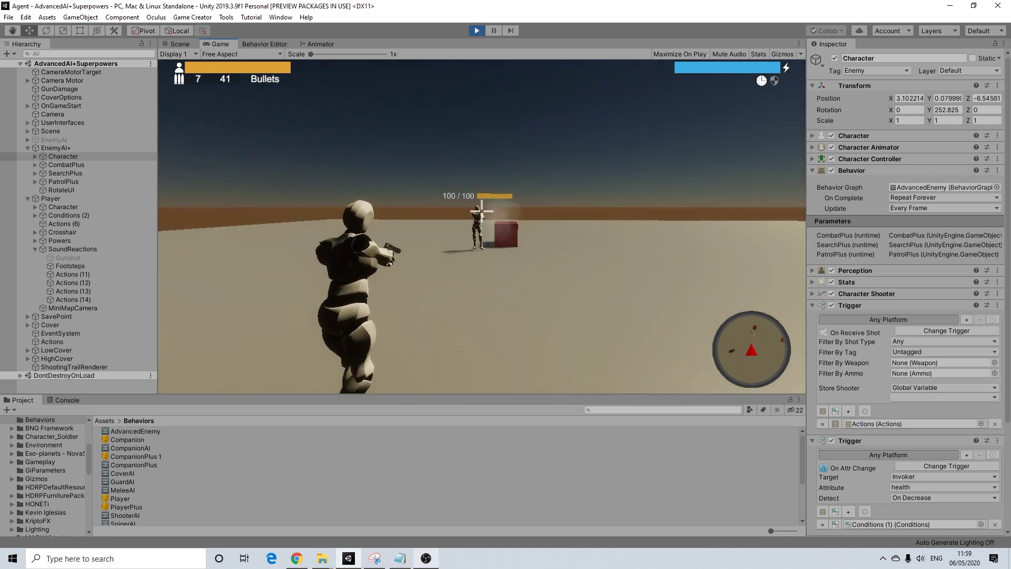
left_click(481, 211)
left_click(481, 211)
left_click(481, 211)
left_click(481, 211)
left_click(481, 211)
left_click(481, 211)
key("w")
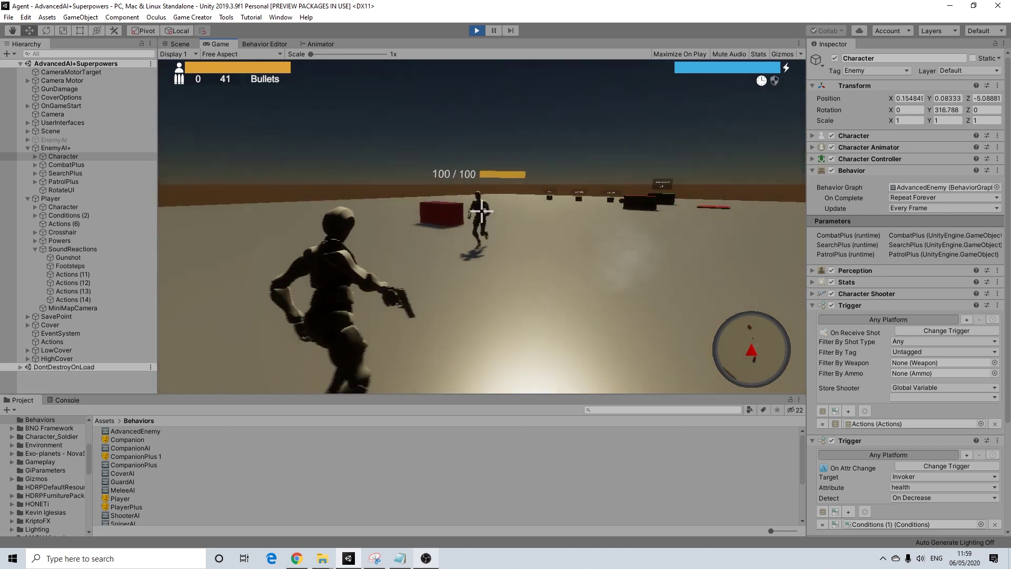
key("r")
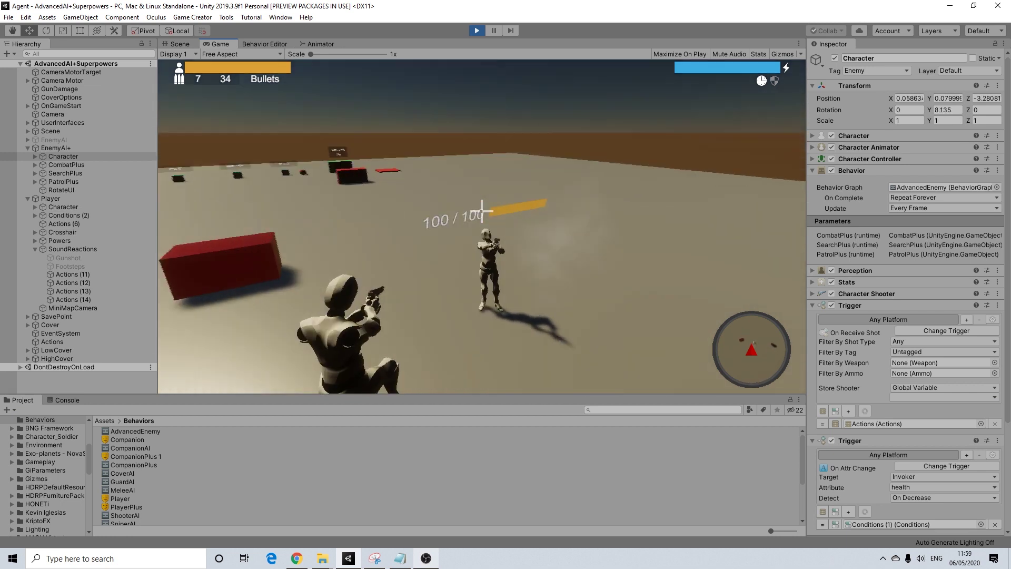
- Empty another seven-round magazine at the enemy from close range and stop the play test
left_click(482, 211)
left_click(482, 211)
left_click(481, 212)
left_click(481, 211)
left_click(481, 212)
left_click(482, 212)
left_click(482, 212)
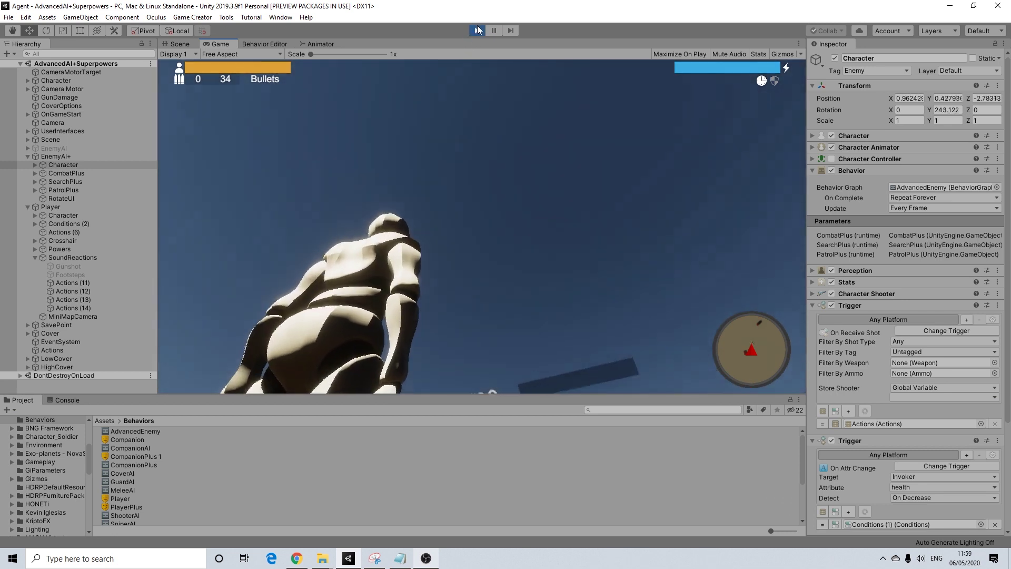
left_click(478, 30)
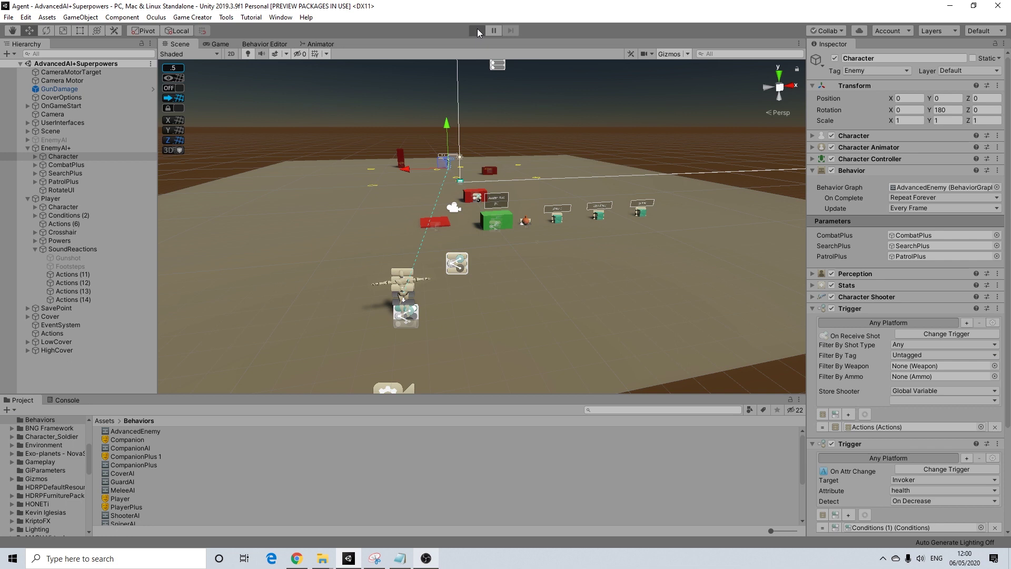
- Restart the play test and run the player past the Katana pickup to collect the 1911 pistol
left_click(477, 30)
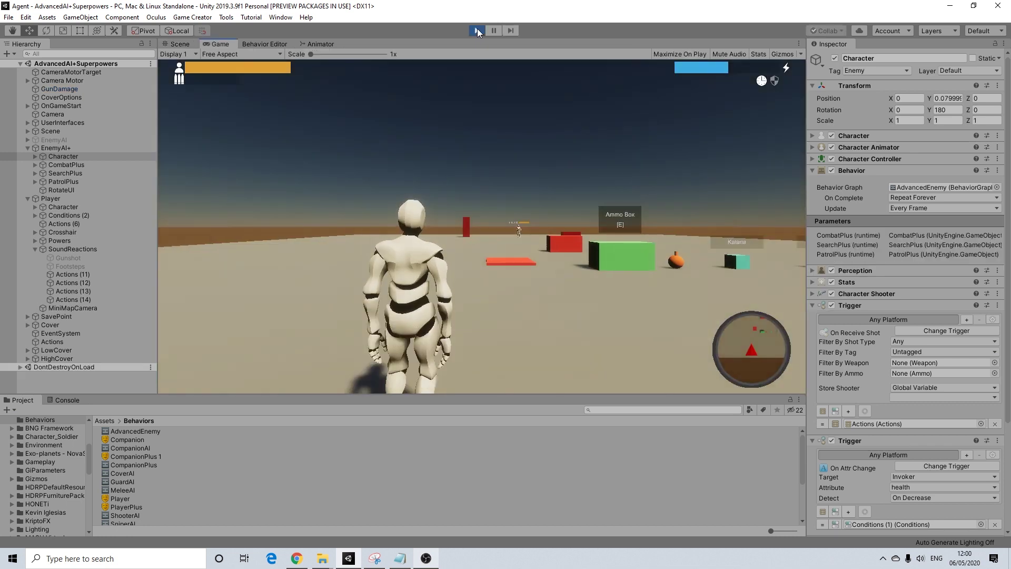
key("w")
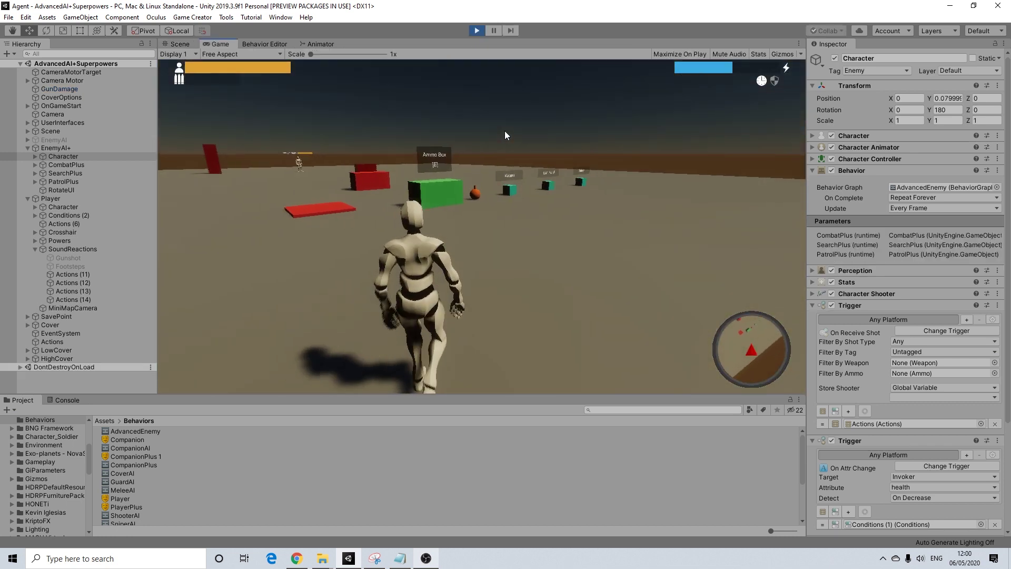
key("w")
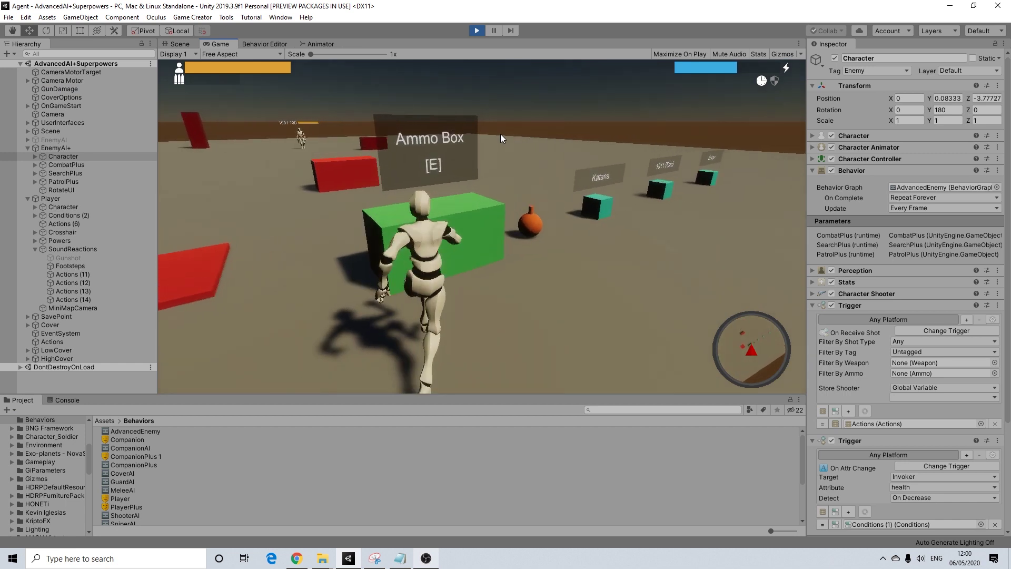
key("w")
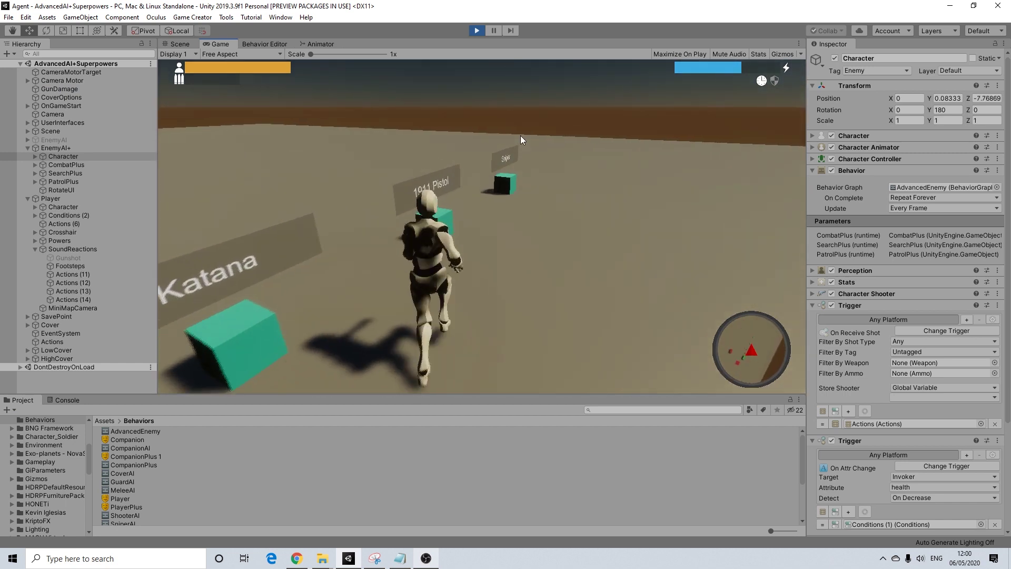
key("w")
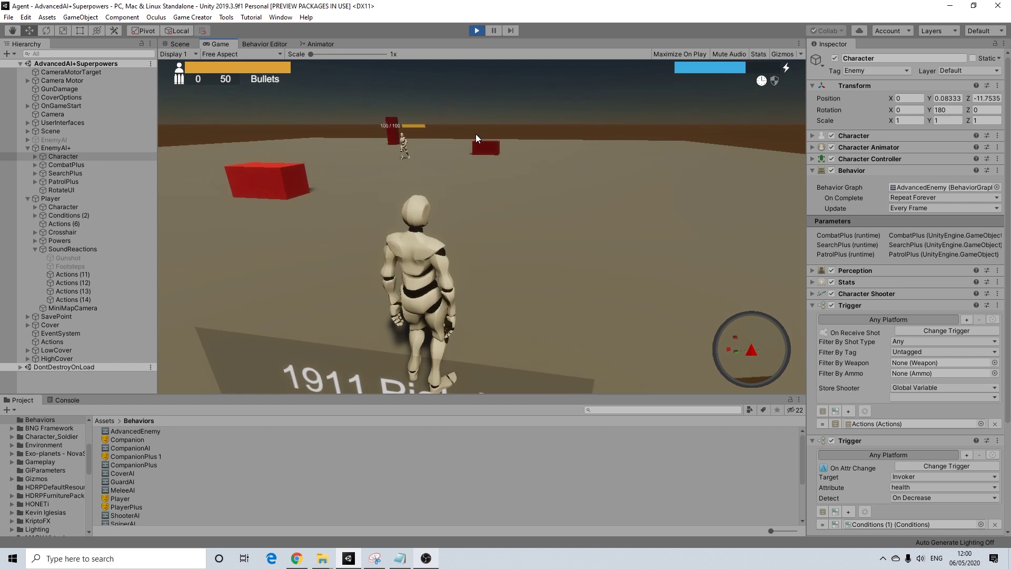
key("w")
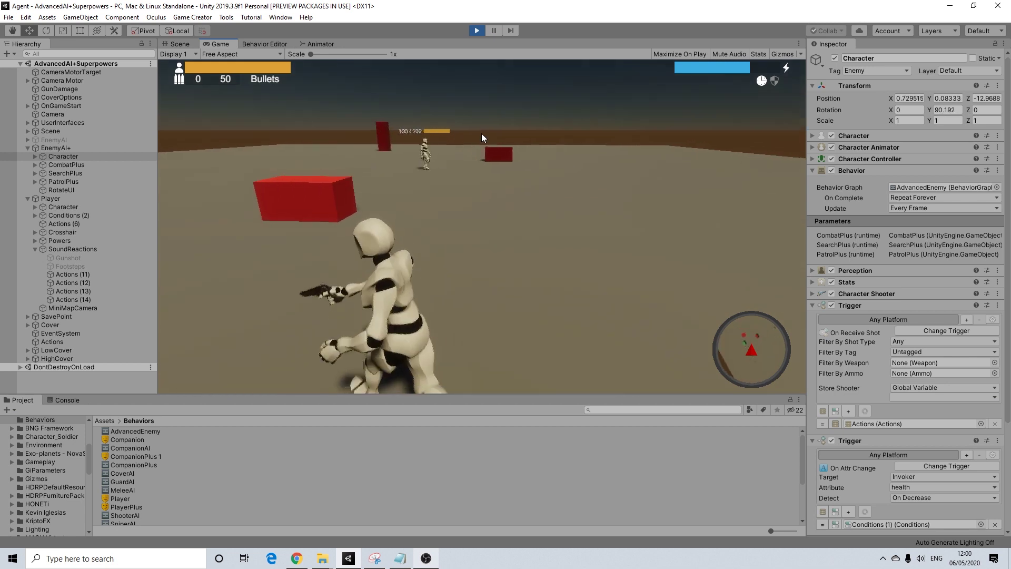
- Load the pistol and run the player up behind the enemy without firing to test its footstep reaction
key("r")
key("w")
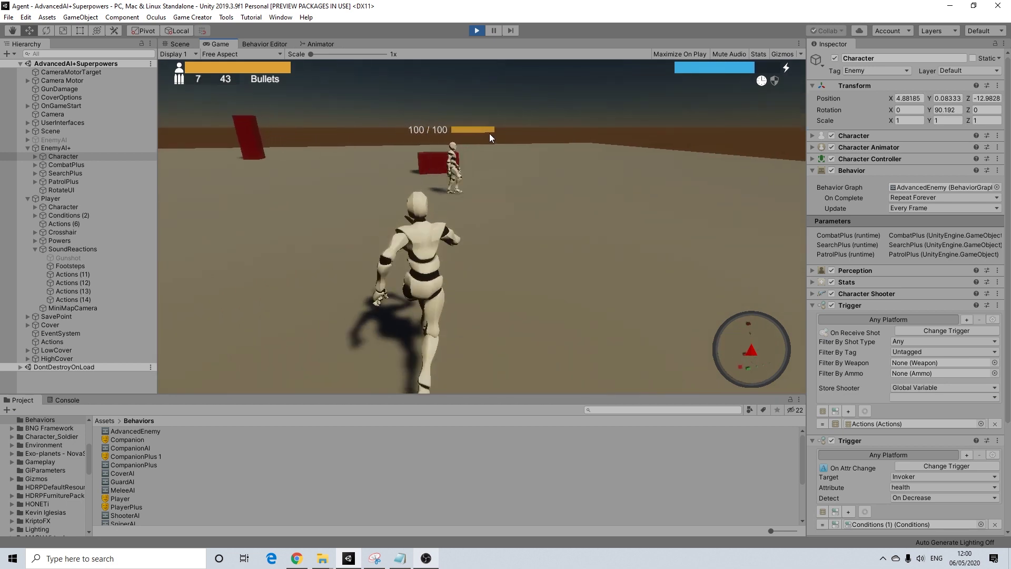
key("w")
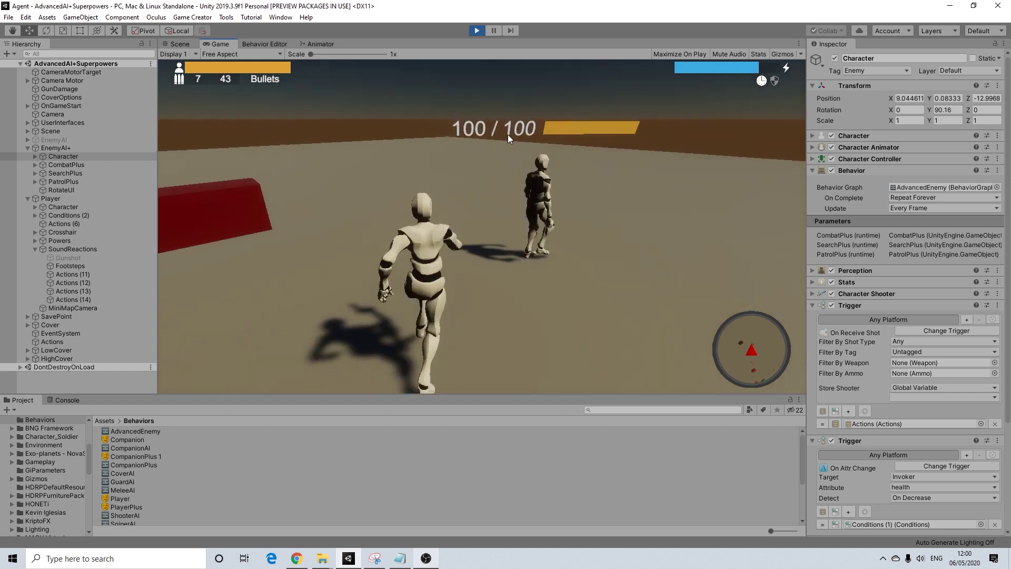
key("w")
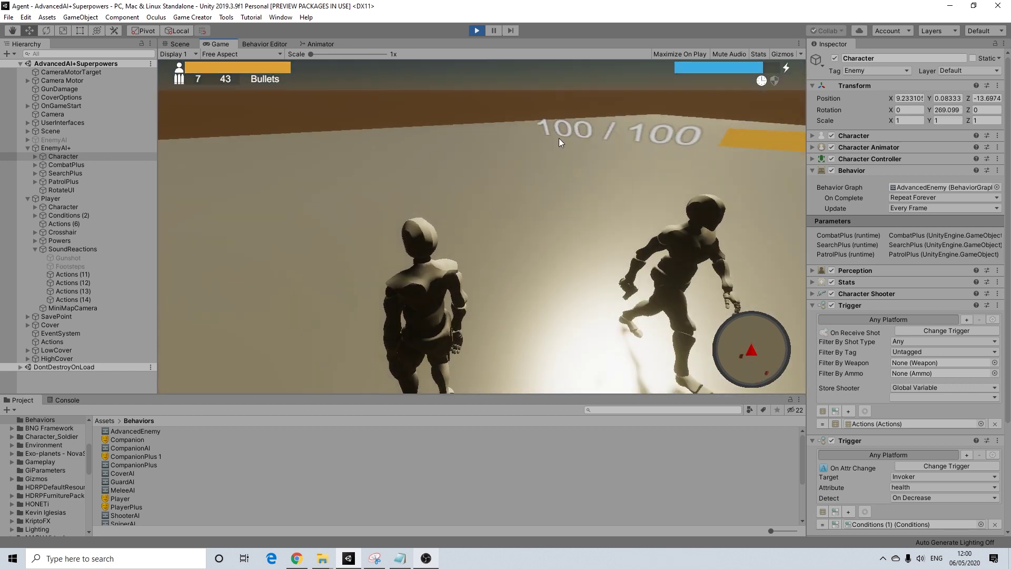
key("w")
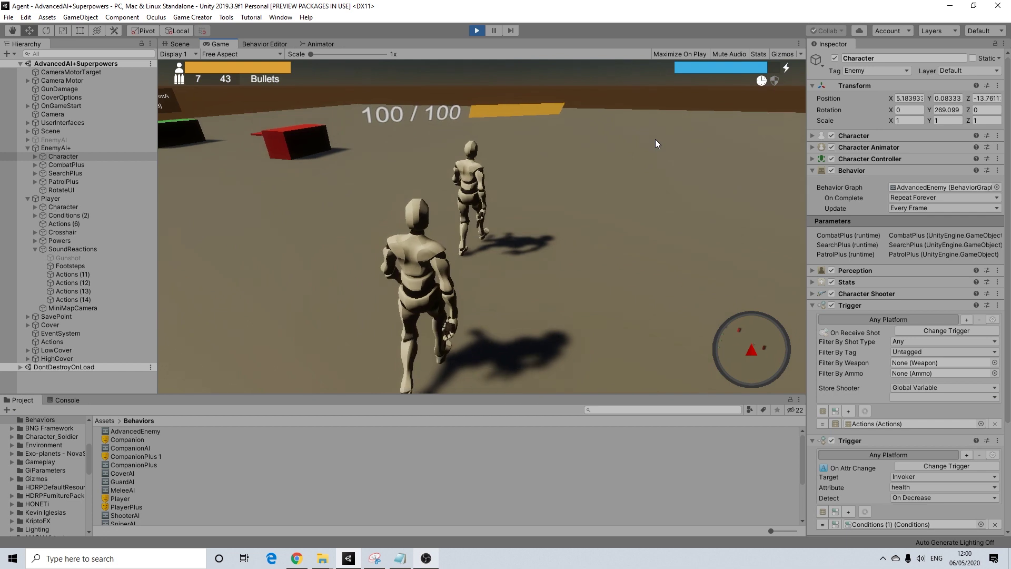
key("w")
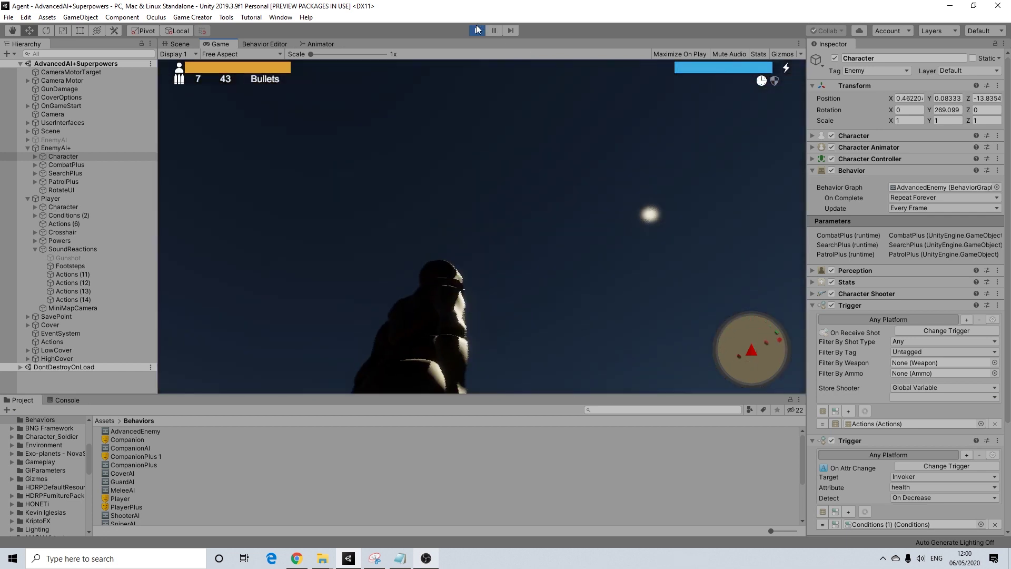
- Stop the play test and make the sphere collider of the Footsteps object under SoundReactions a trigger
left_click(476, 26)
key("ctrl+p")
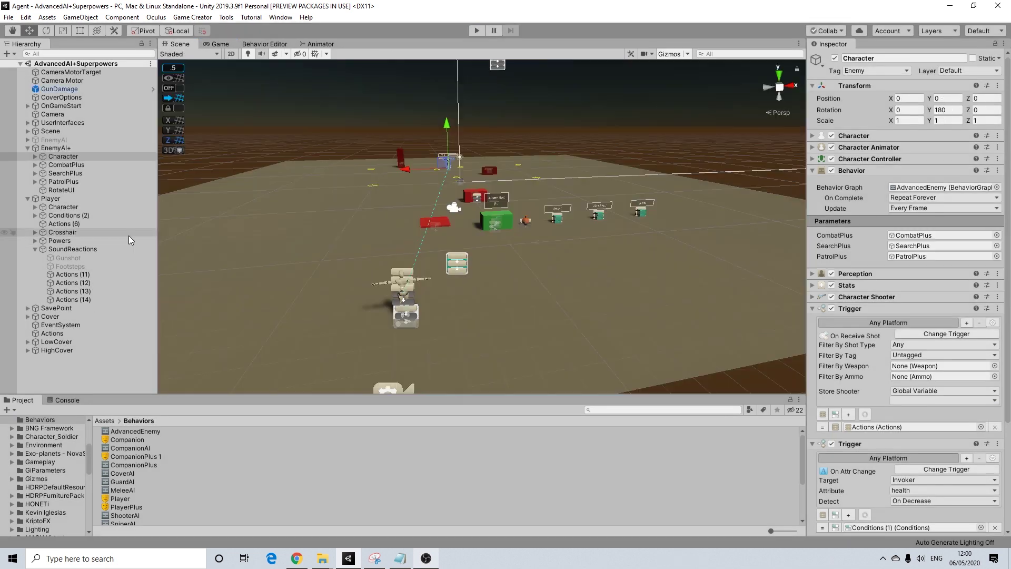
left_click(74, 300)
left_click(78, 292)
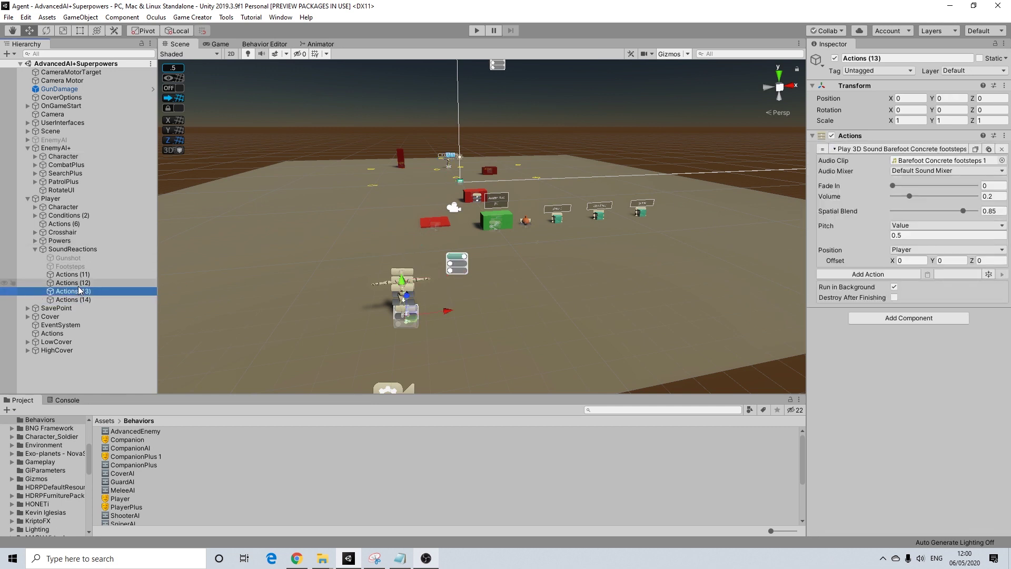
left_click(74, 258)
left_click(71, 266)
left_click(893, 161)
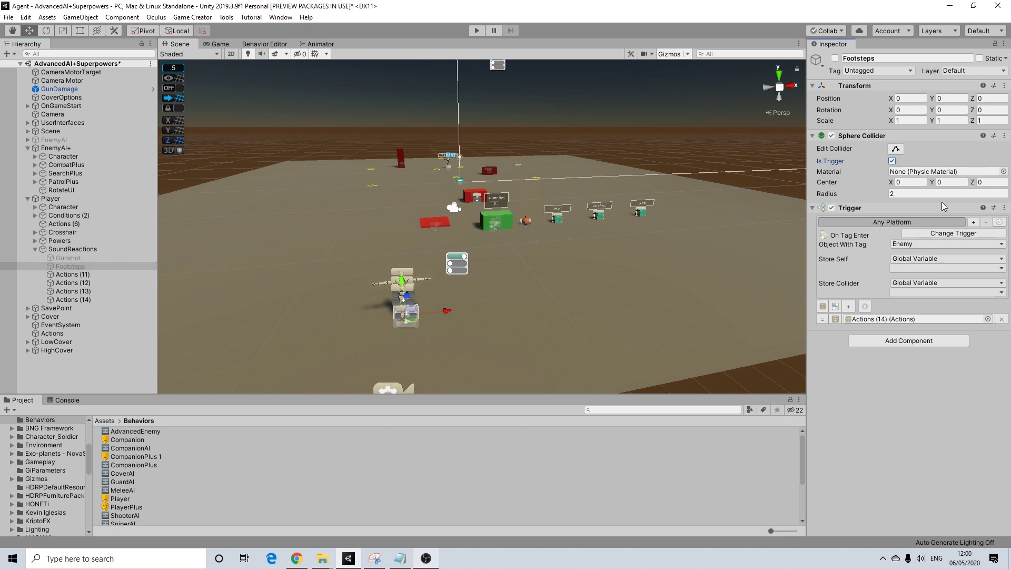
- Restart the play test and run the player past the Ammo Box to collect the 1911 pistol
left_click(478, 33)
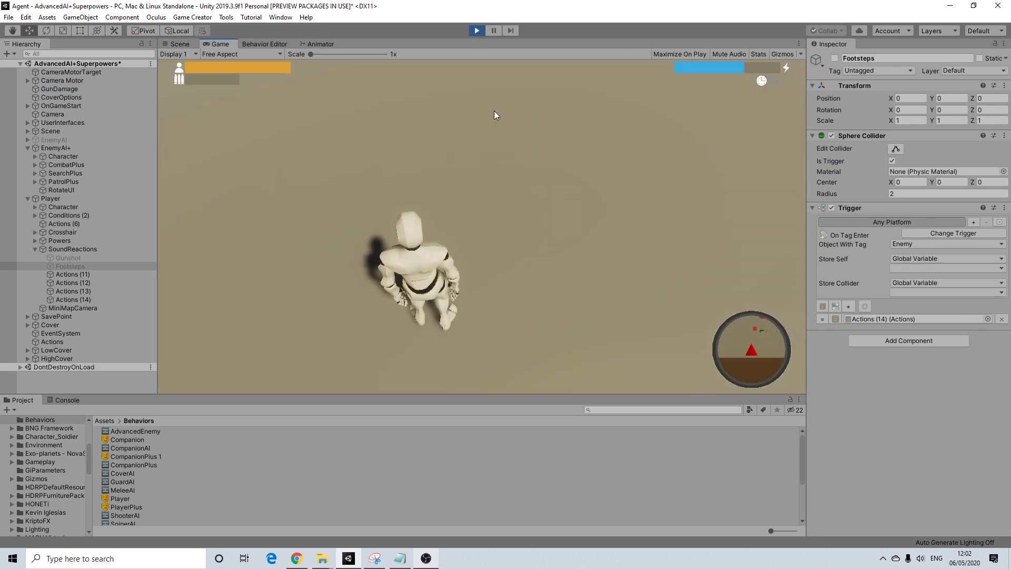
key("w")
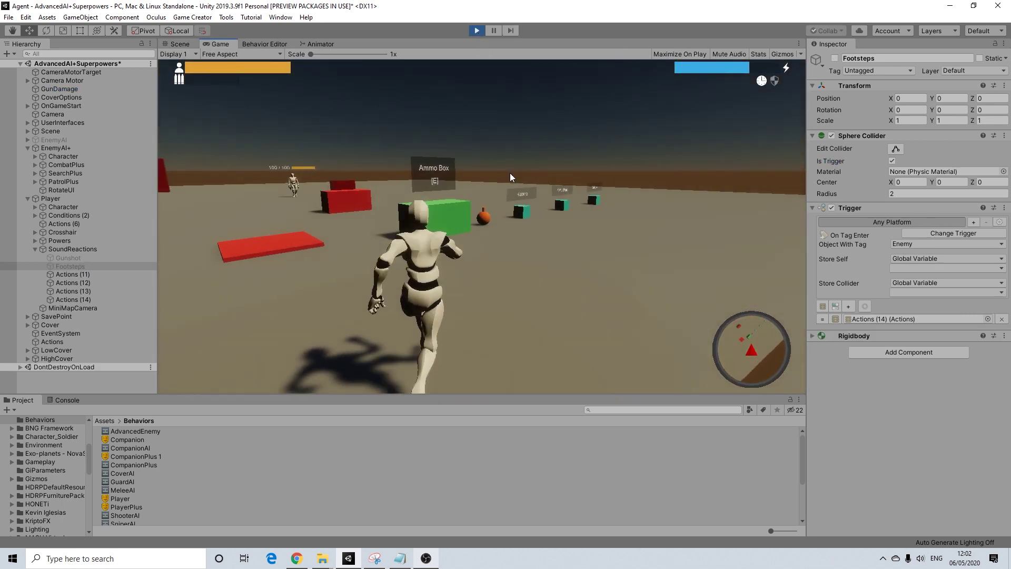
key("w")
key("d")
key("w")
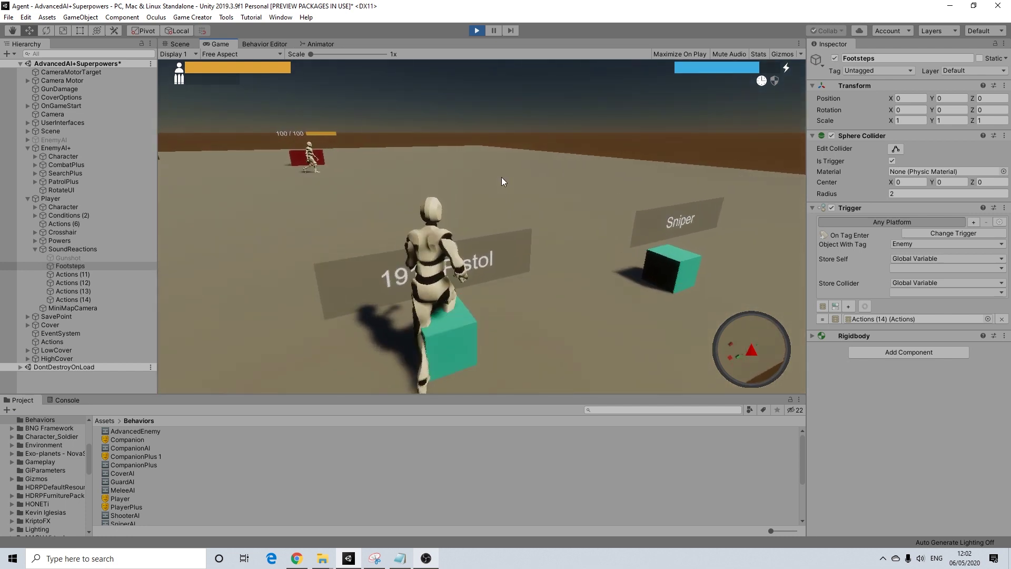
key("s")
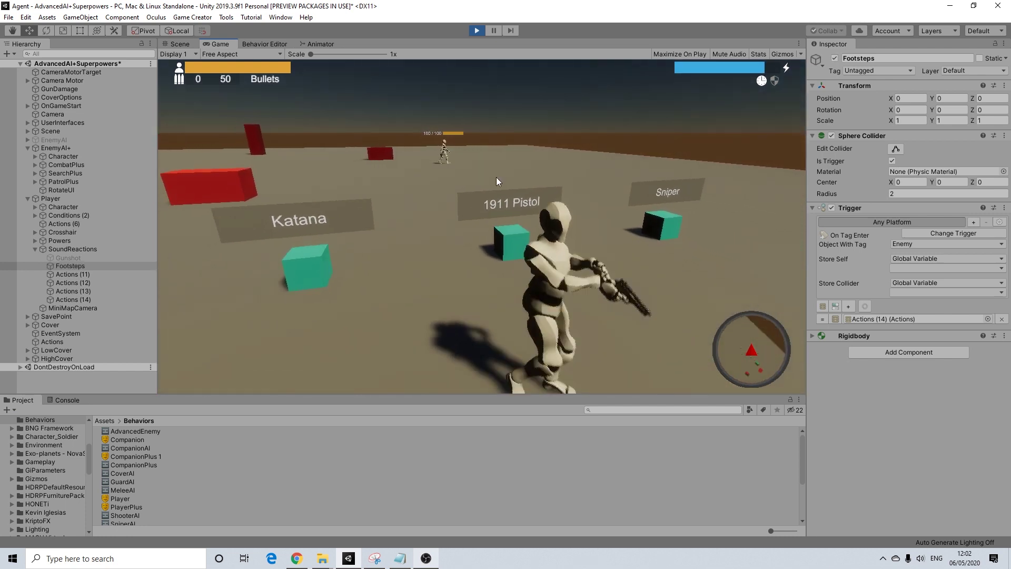
- Load the pistol and run the player past the Sniper pickup right up to the enemy to test its footstep detection
key("d")
key("w")
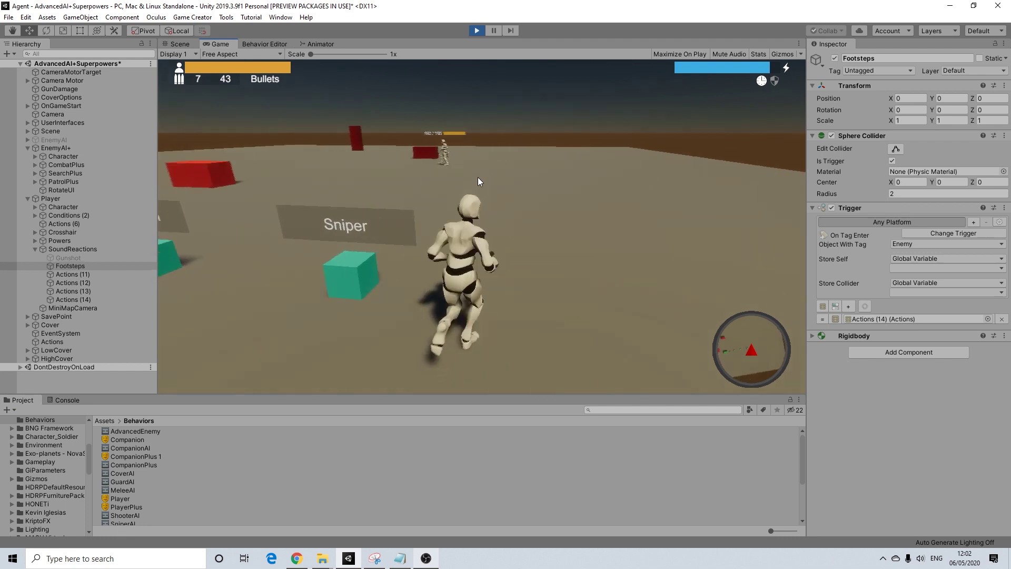
key("w")
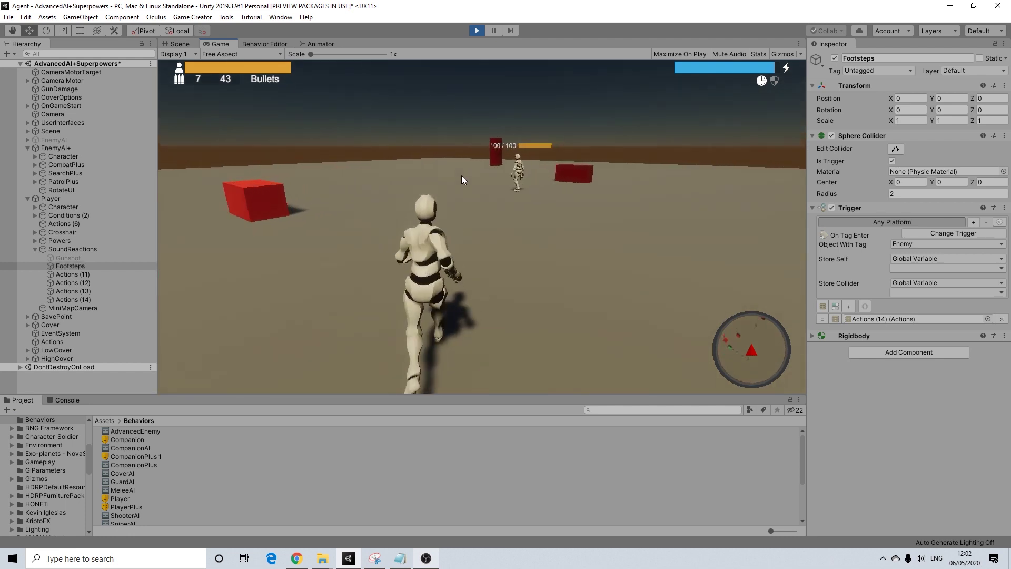
key("w")
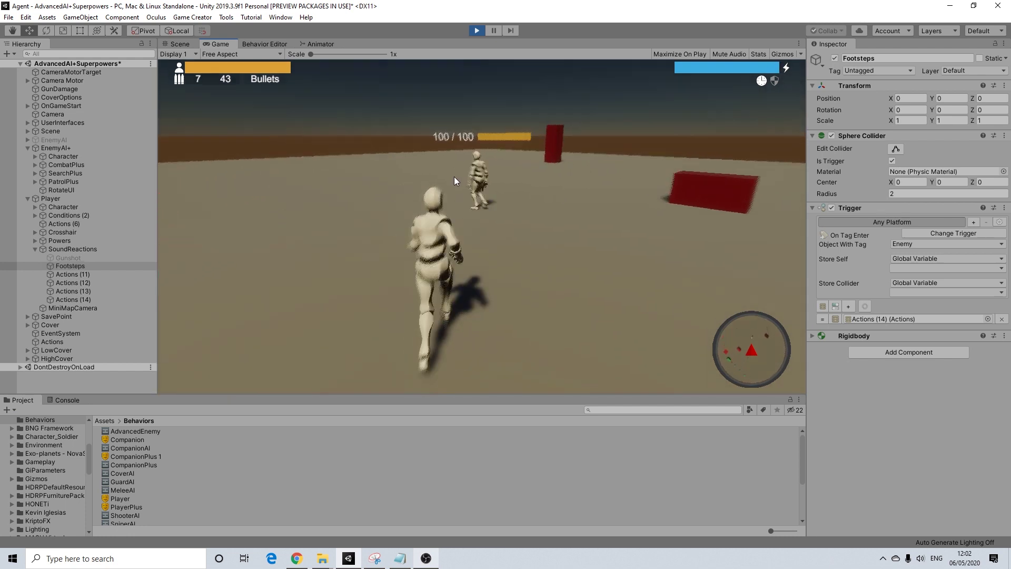
key("w")
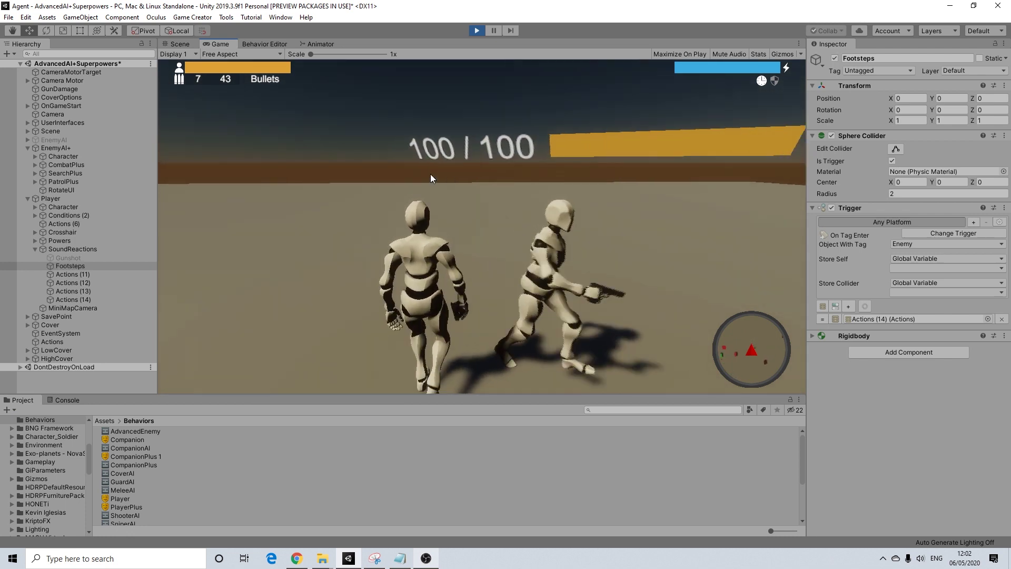
- Retreat from the enemy and run the player across its line of fire without shooting back
key("s")
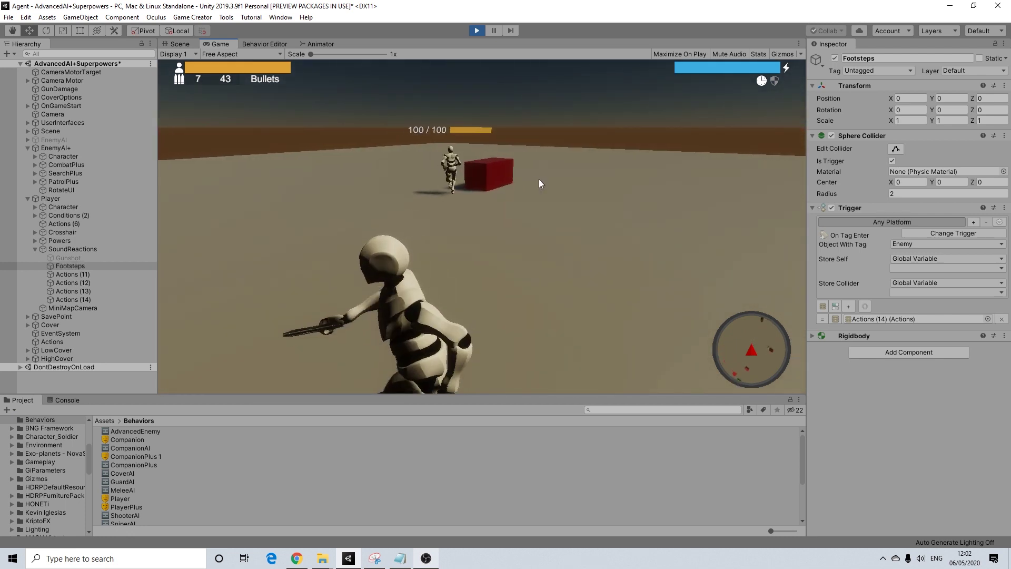
key("s")
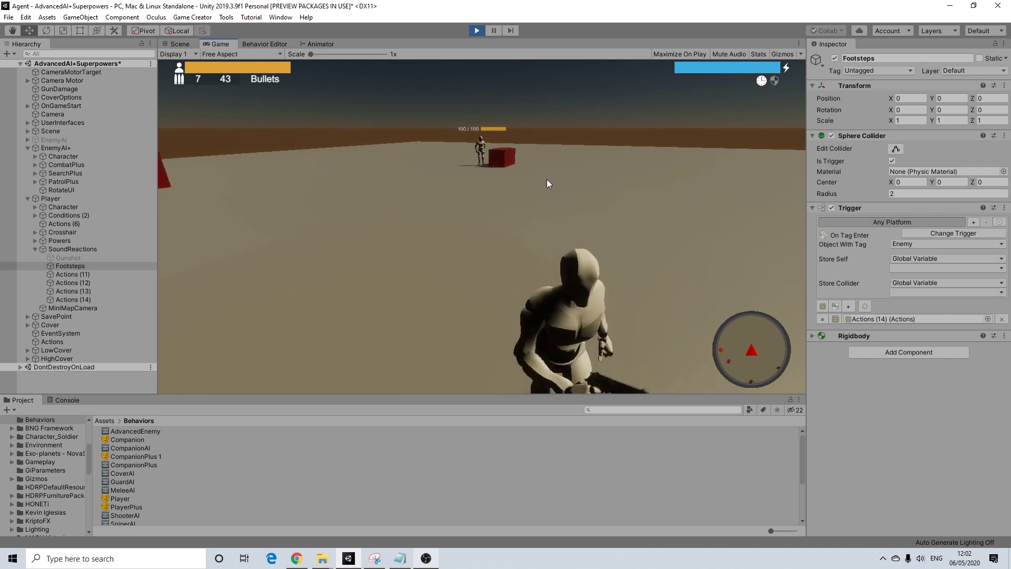
key("w")
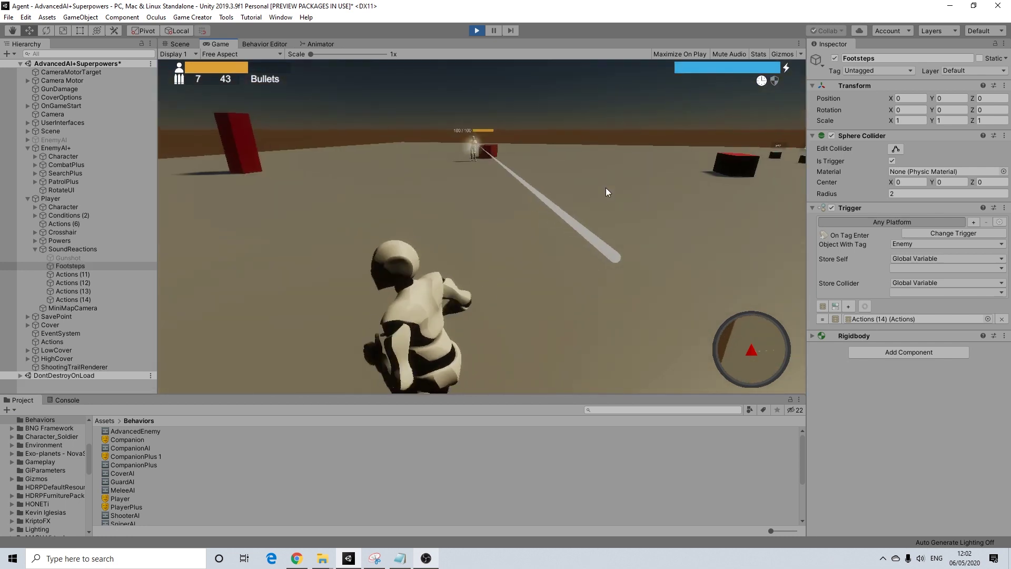
key("a")
key("w")
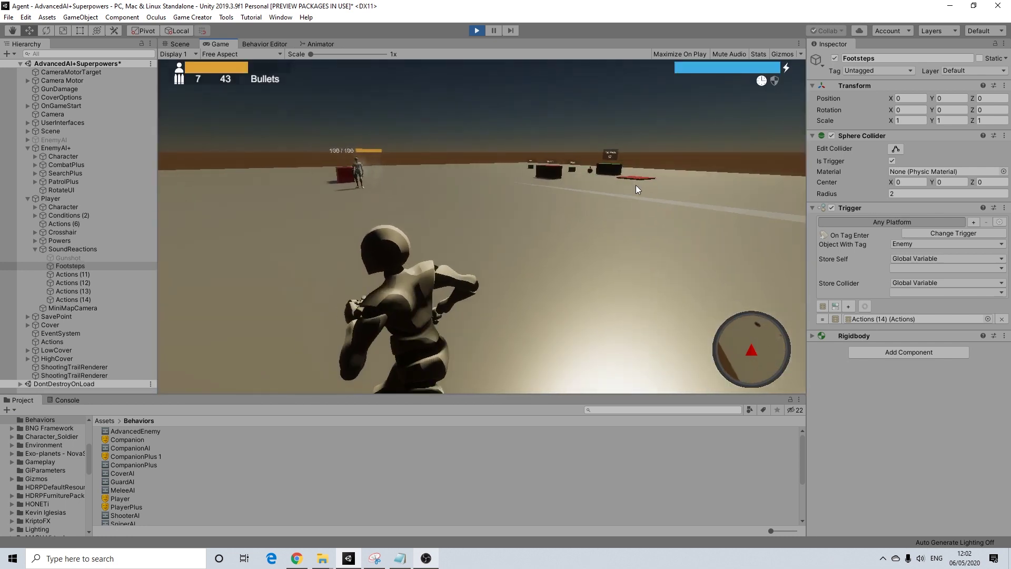
key("d")
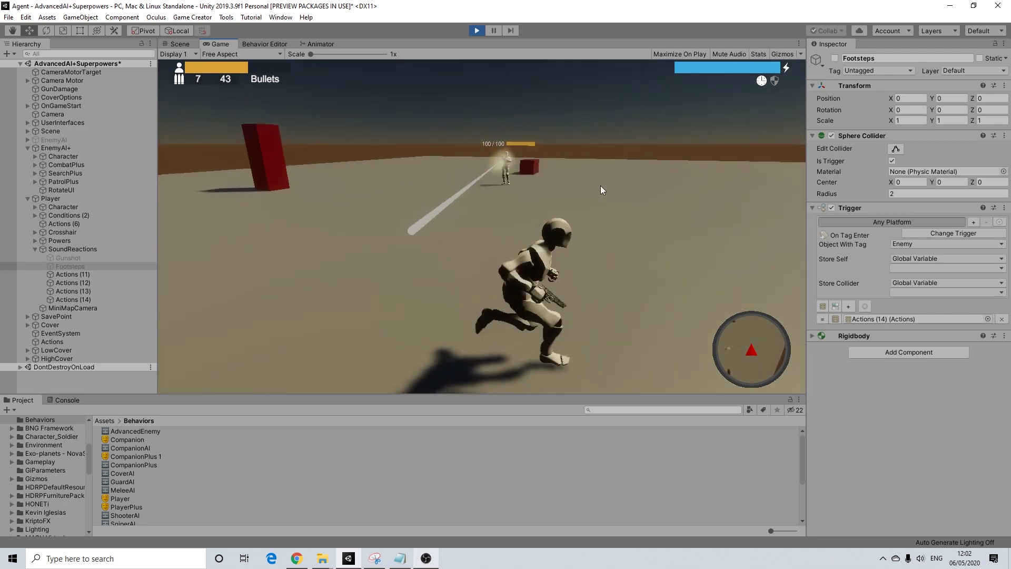
- Dodge the enemy's shots by running and jumping around it, and stop the play test
key("space")
key("w")
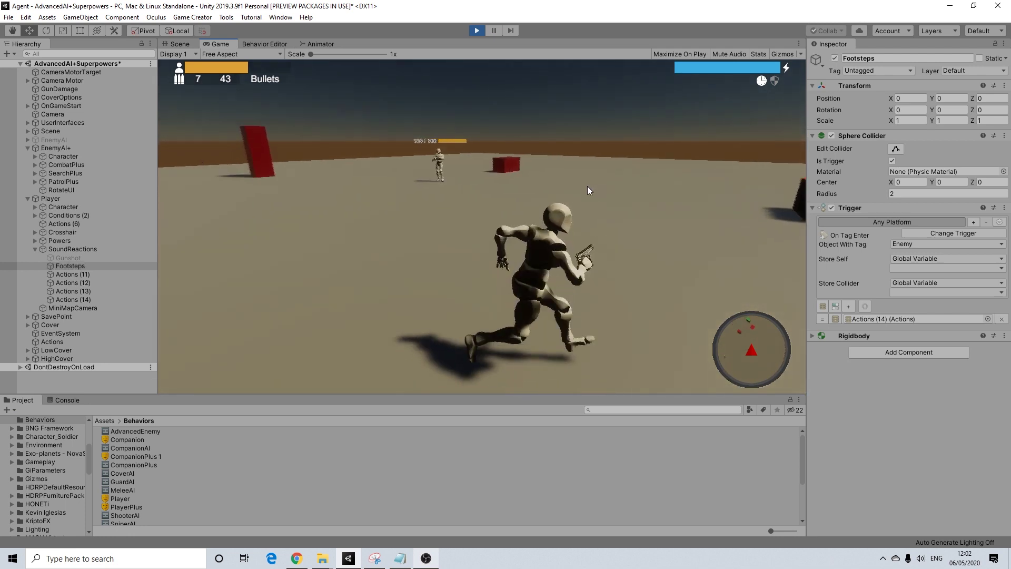
key("space")
key("w")
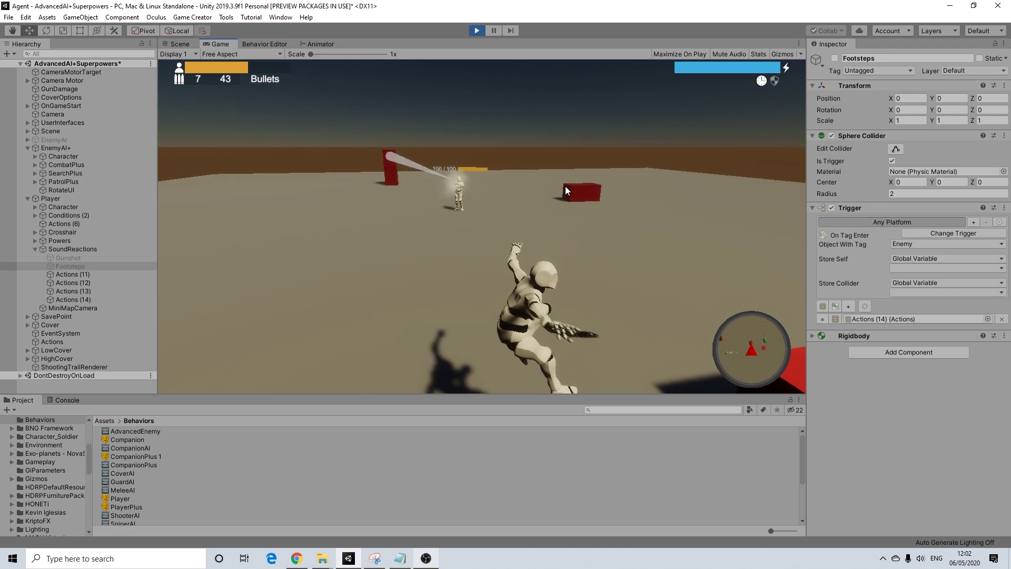
key("d")
key("space")
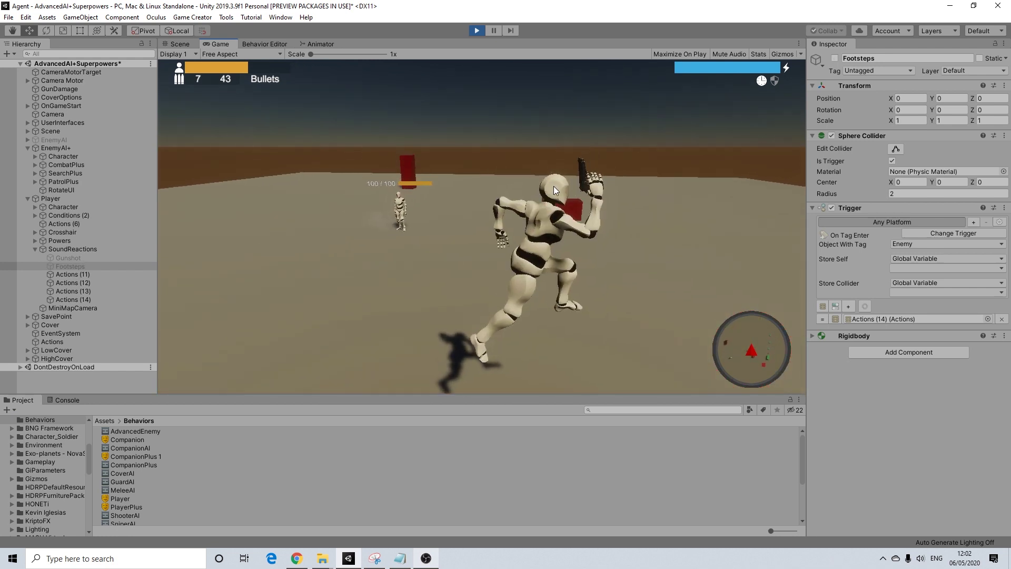
key("s")
key("a")
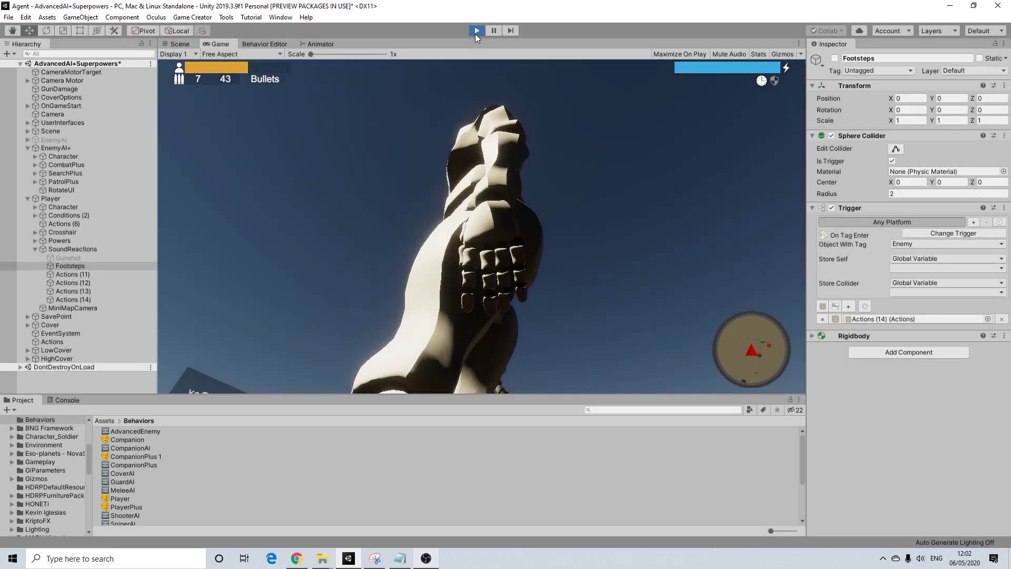
key("ctrl+p")
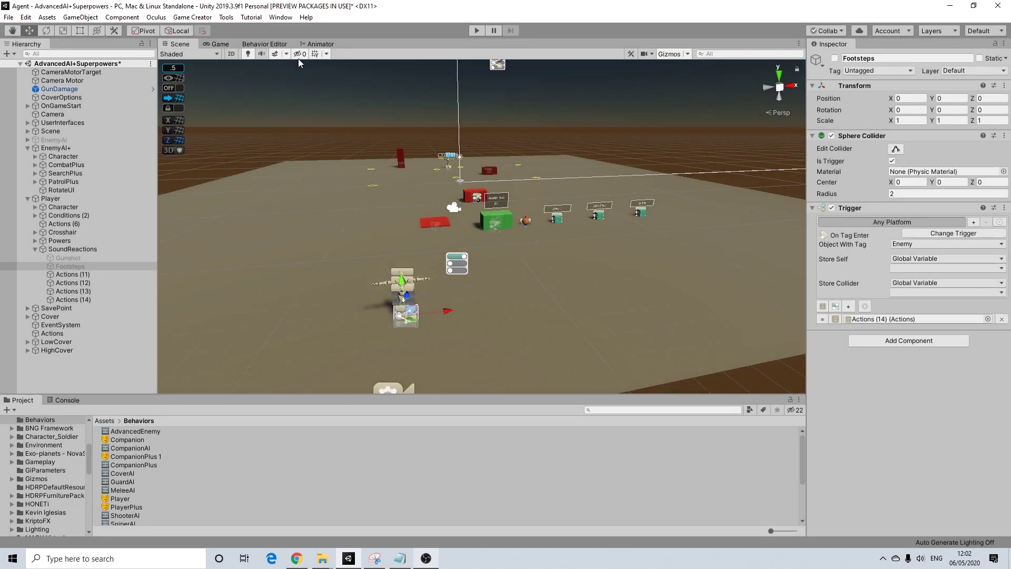
- Examine the conditions and actions of the see-player, health and PlayerSound tasks in the AdvancedEnemy behavior graph
left_click(265, 45)
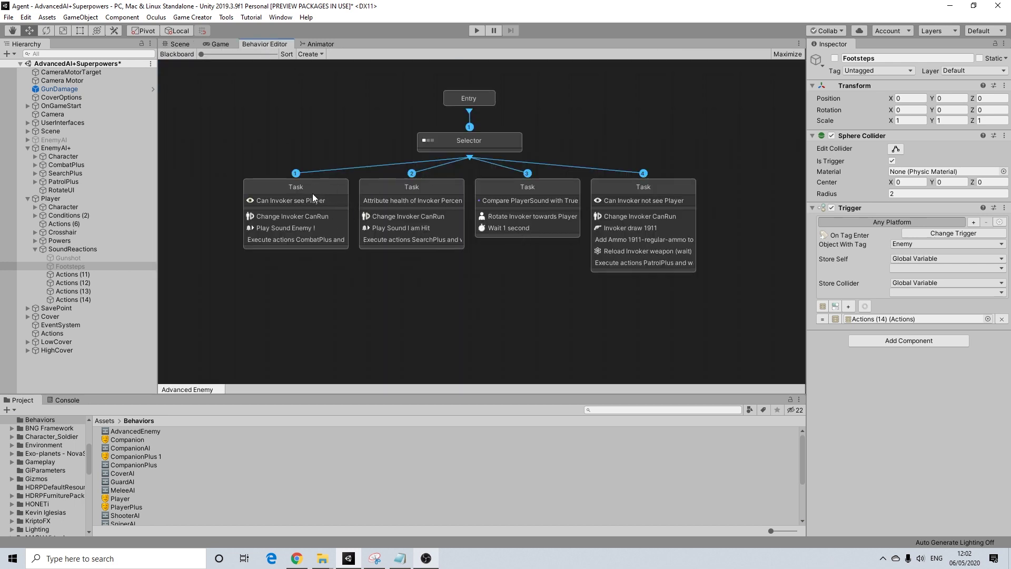
left_click(342, 186)
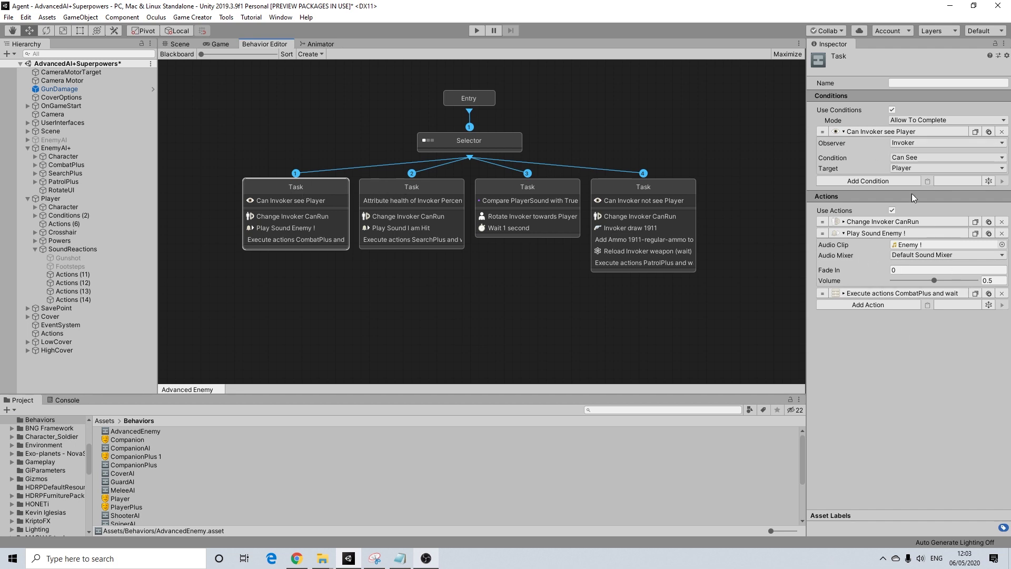
left_click(501, 186)
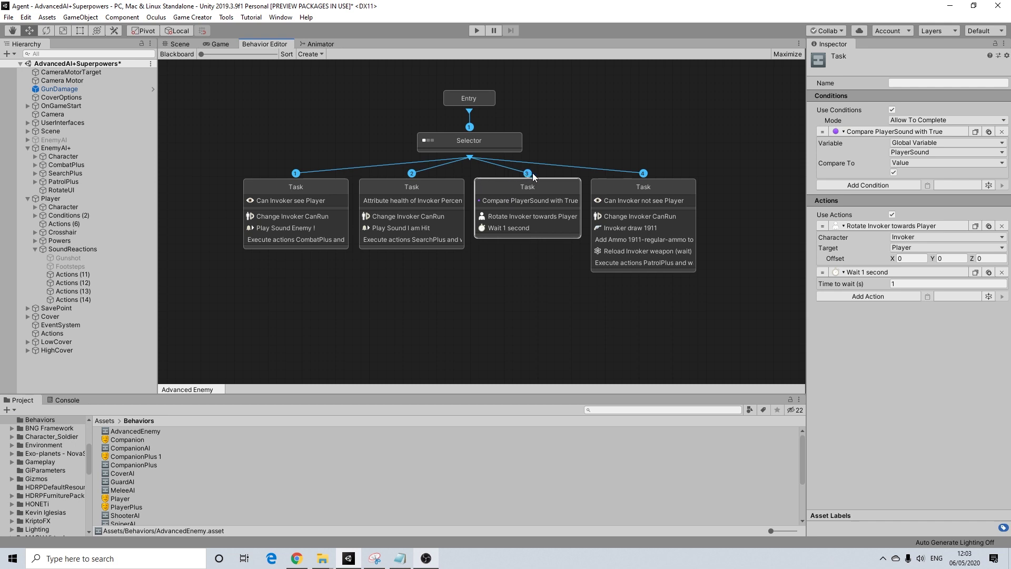
left_click(313, 182)
left_click(421, 183)
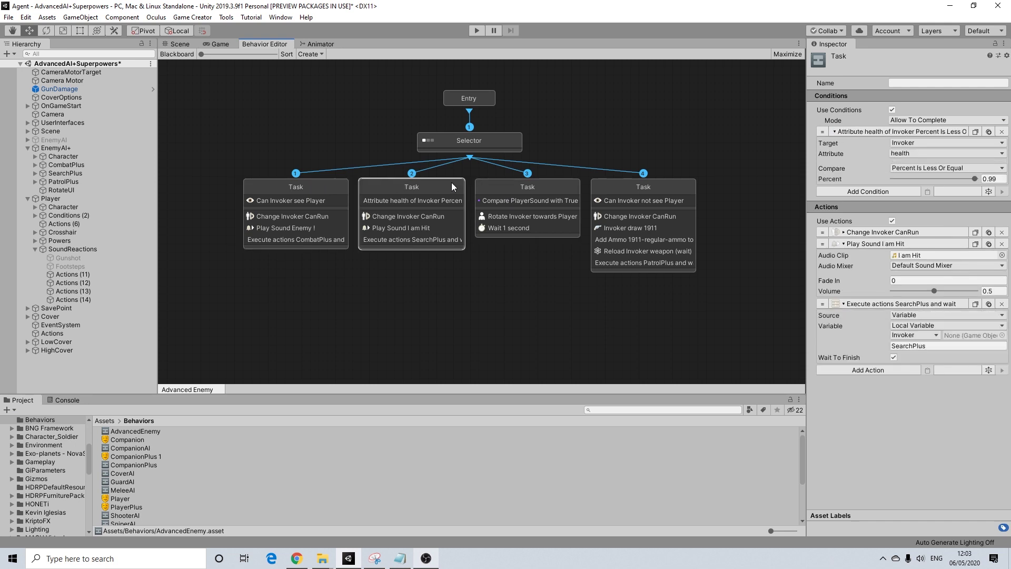
left_click(508, 190)
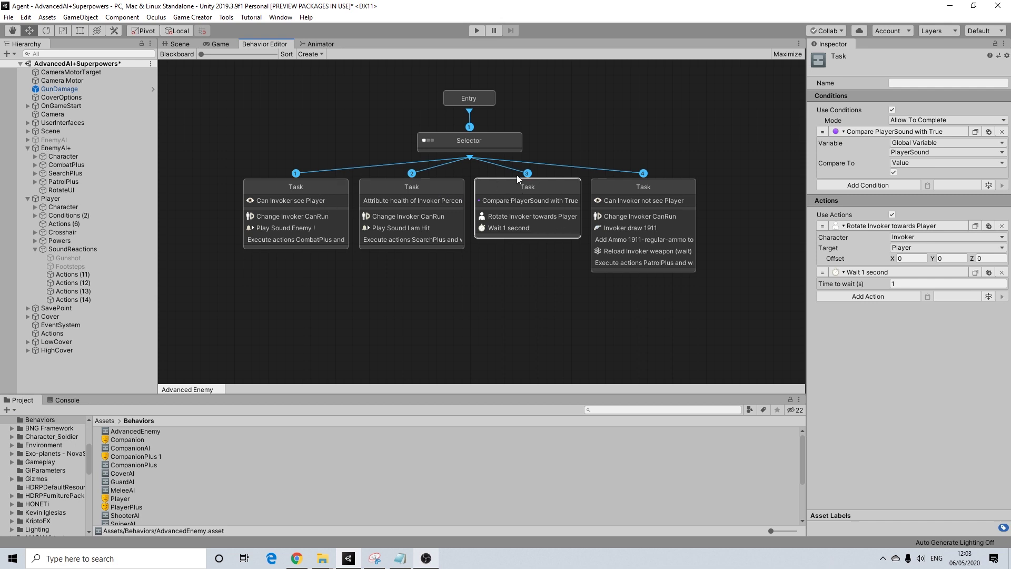
left_click(309, 185)
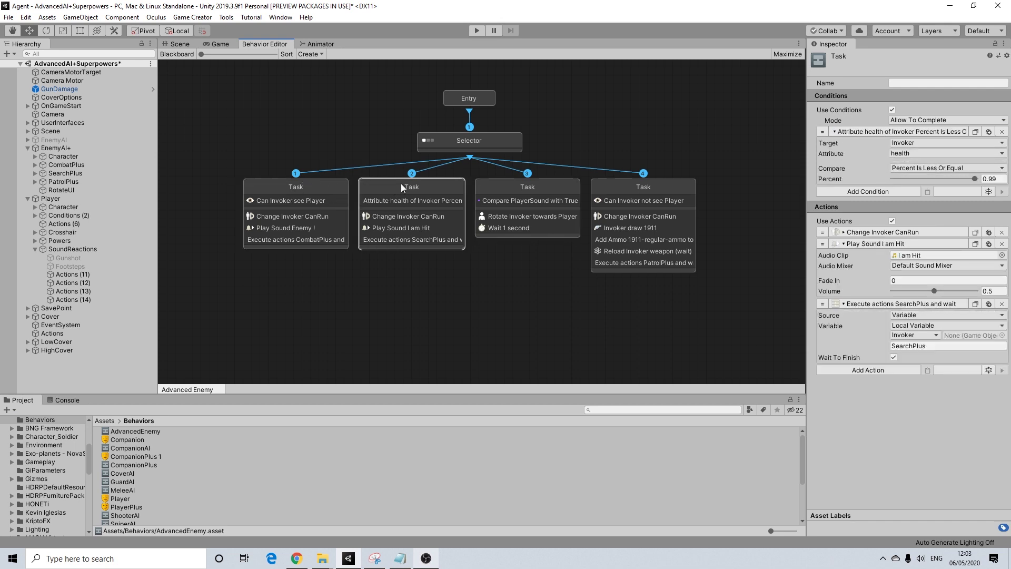
left_click(513, 185)
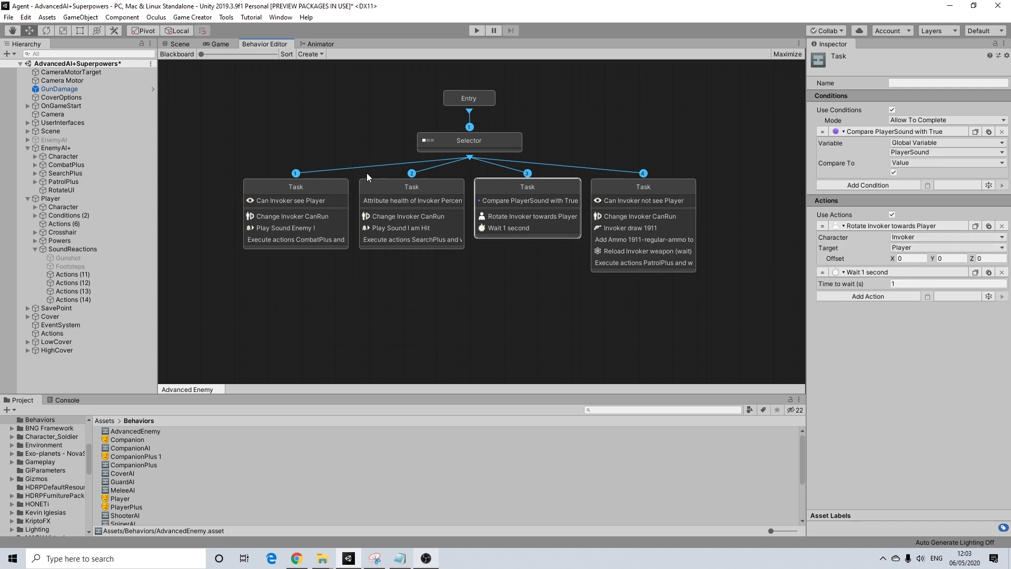
left_click(340, 191)
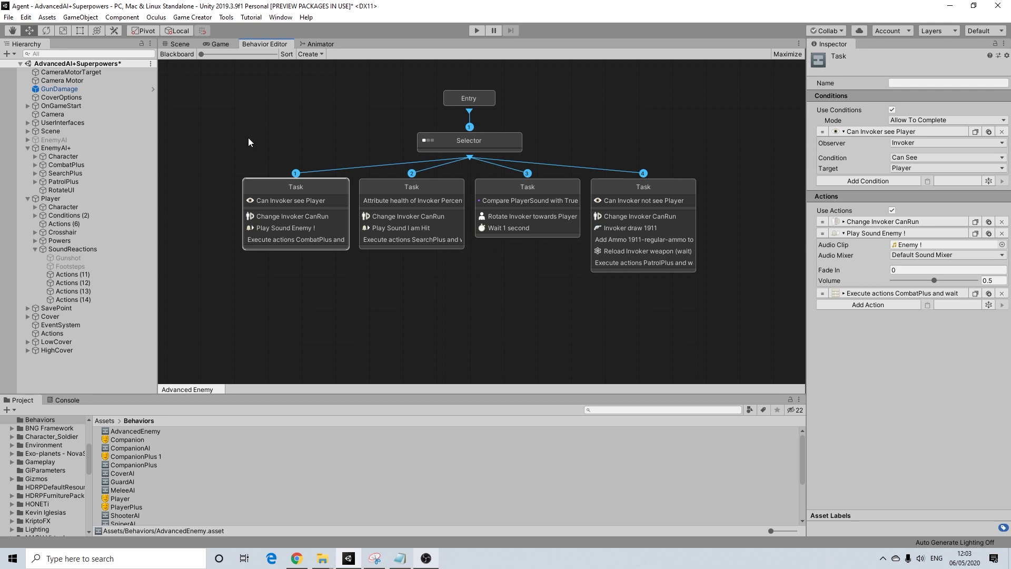
scroll(471, 222, "down", 3)
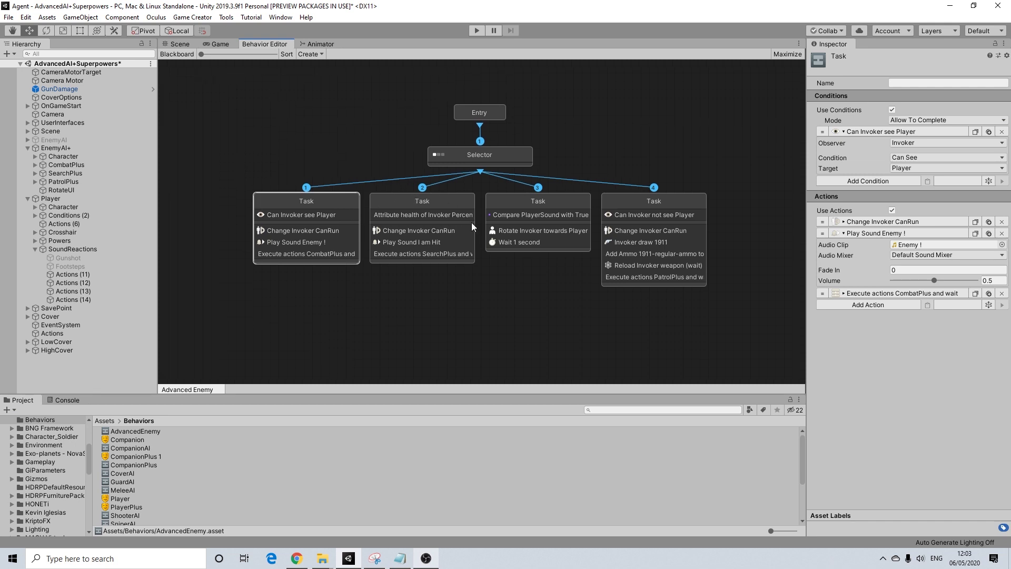
left_click(498, 203)
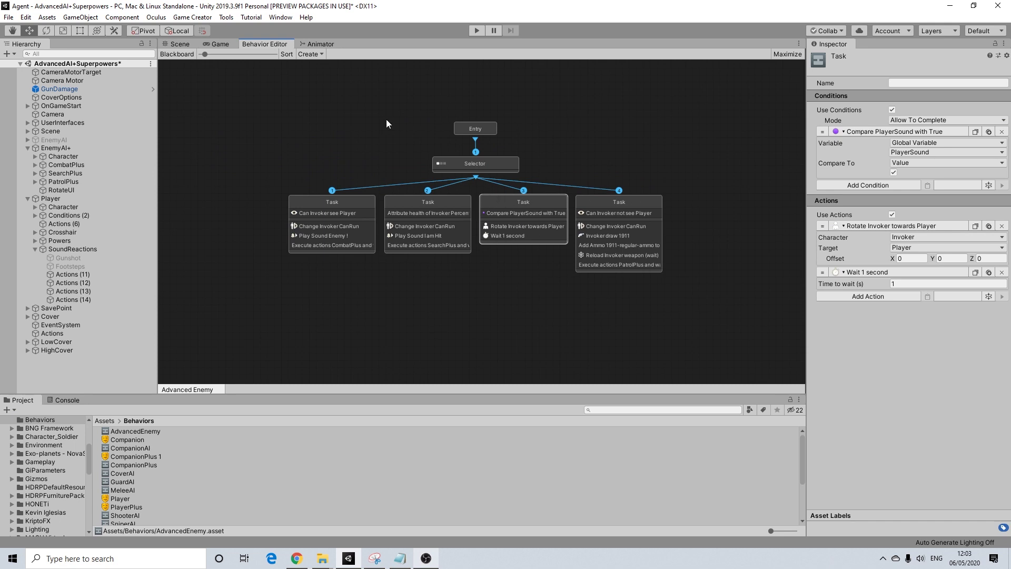
left_click(188, 45)
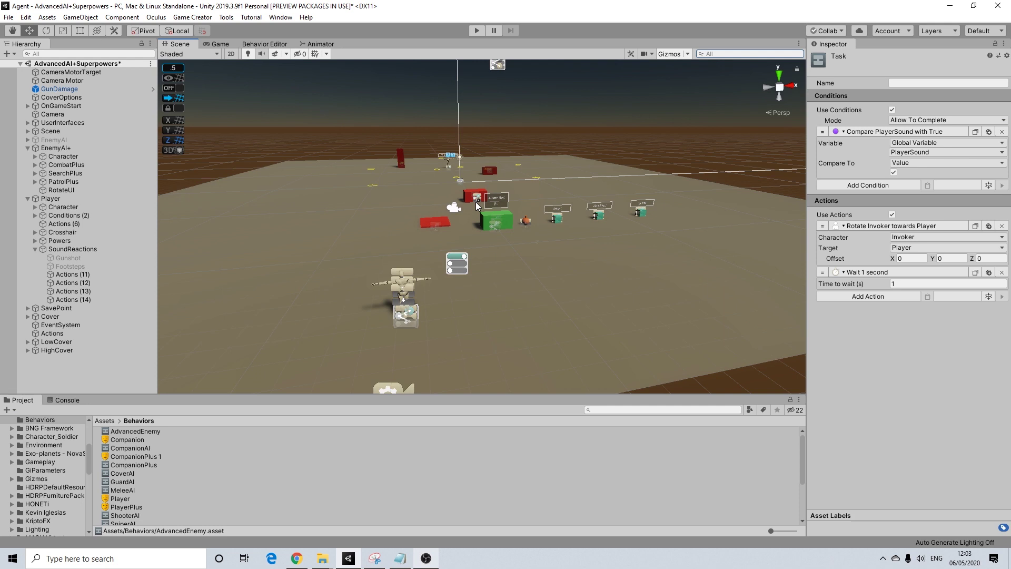
scroll(476, 202, "down", 3)
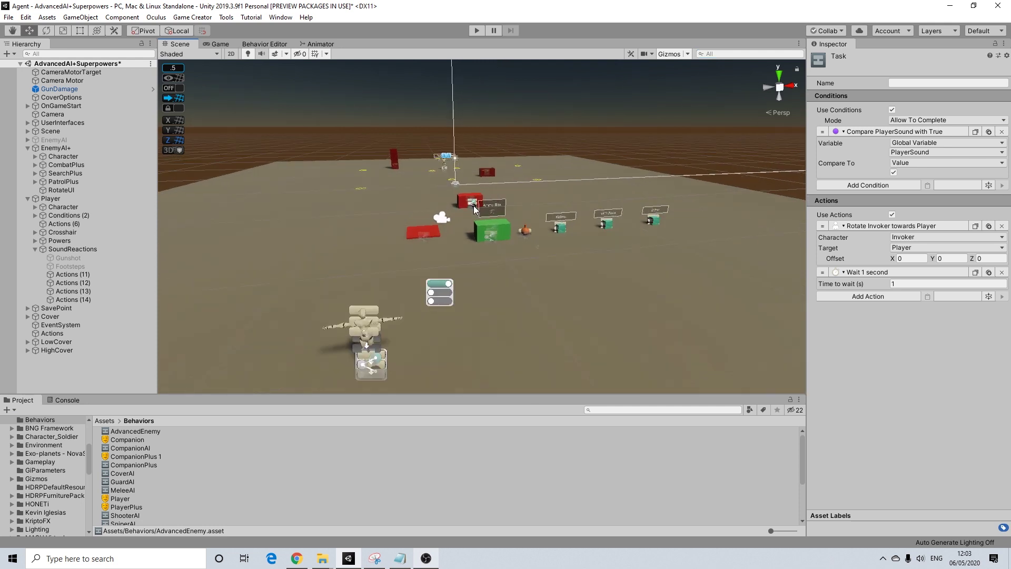
scroll(474, 206, "up", 3)
scroll(484, 208, "up", 4)
scroll(485, 222, "down", 5)
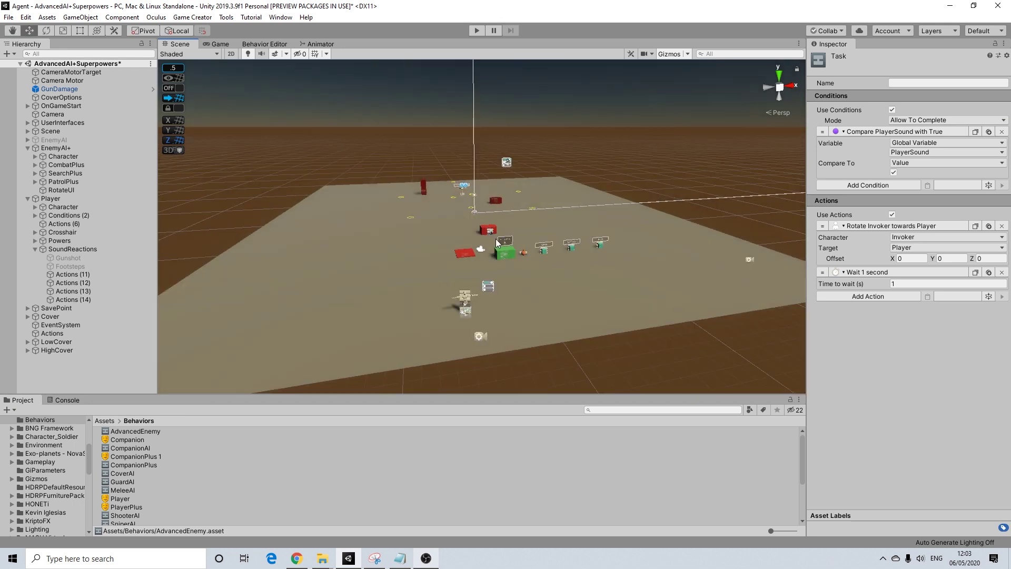
scroll(488, 228, "up", 2)
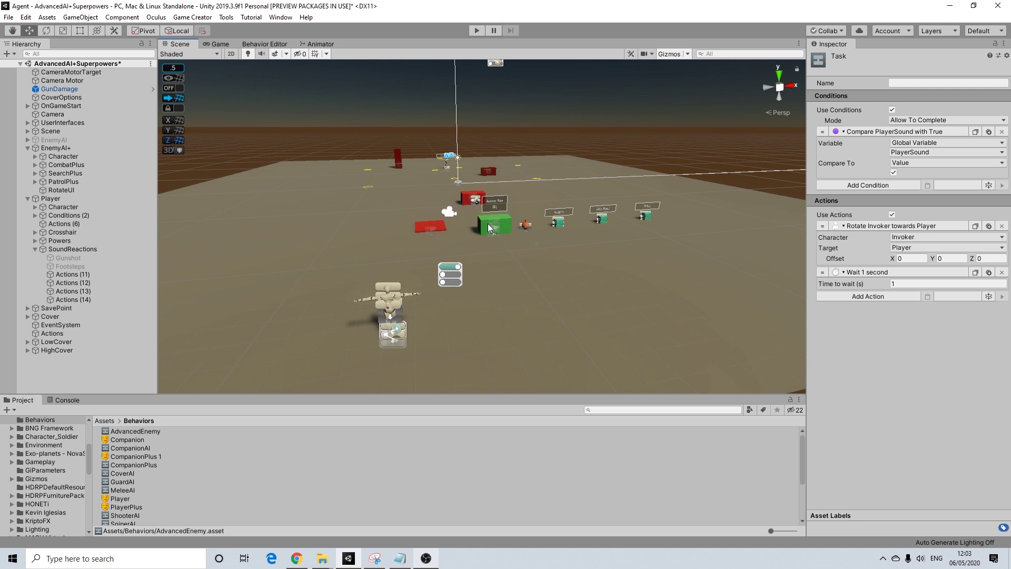